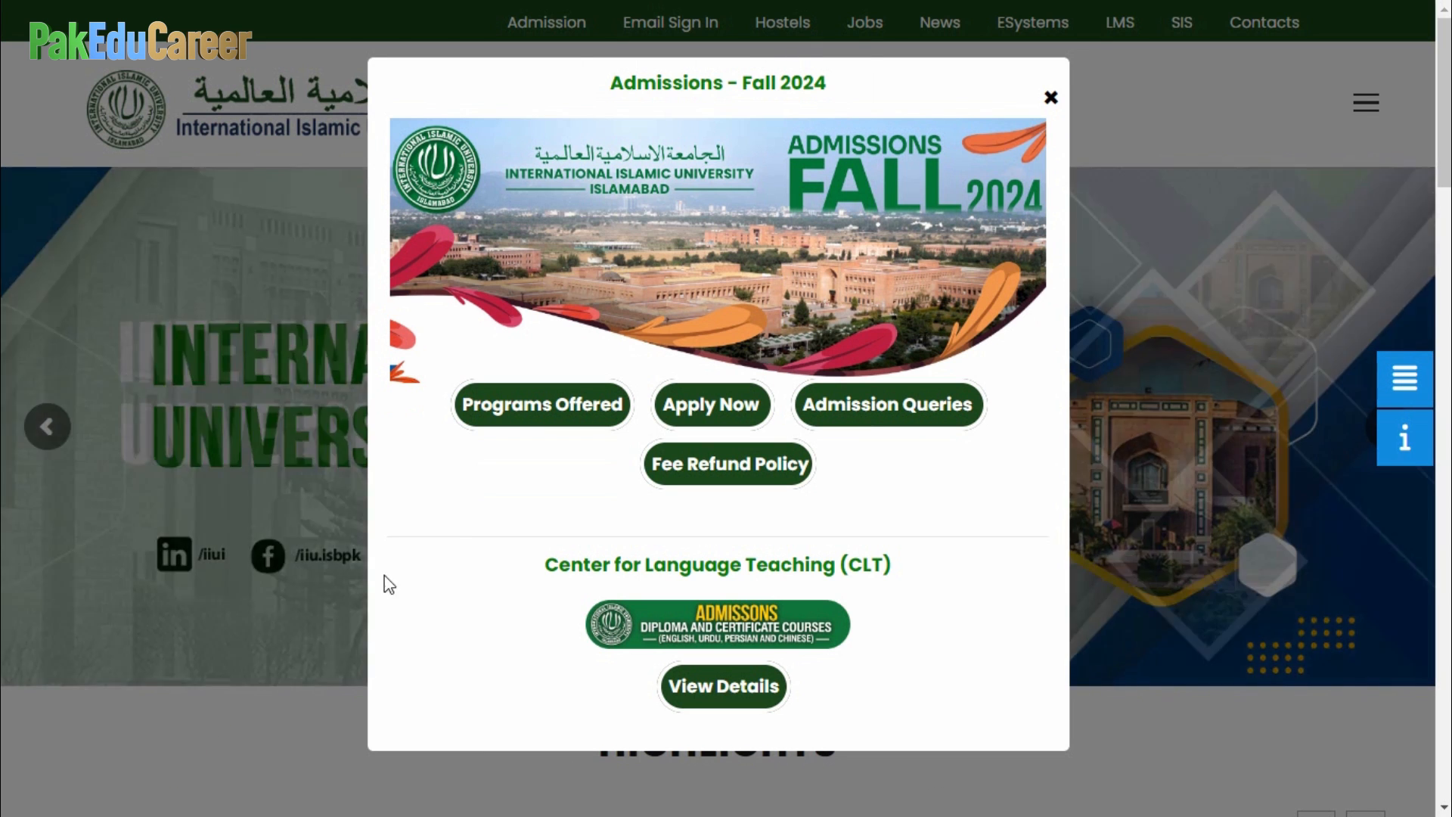
Sign up for the Fall 2024 admissions as an Admission Applicant and log in to the applicant account
left_click(724, 409)
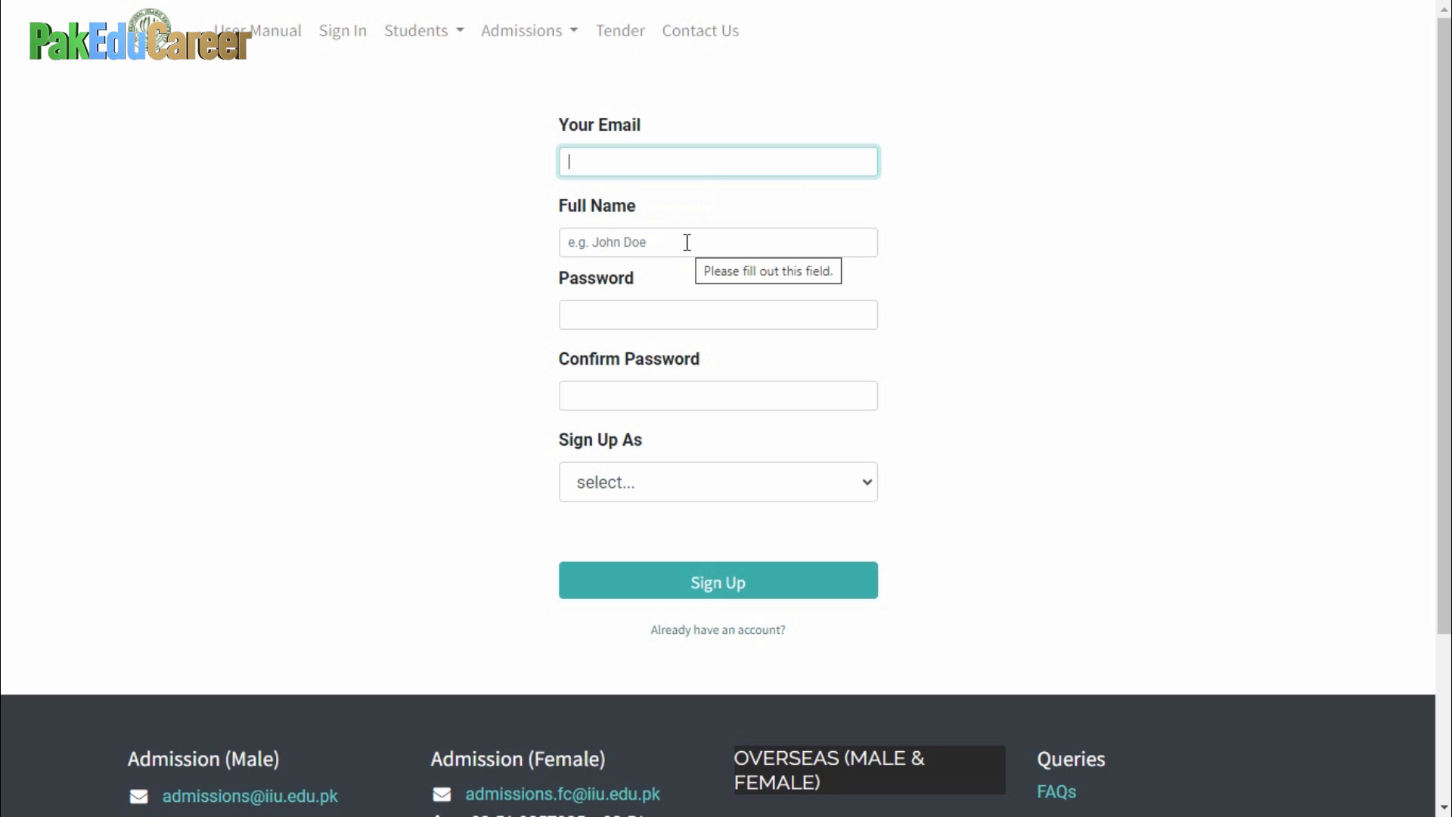
left_click(661, 314)
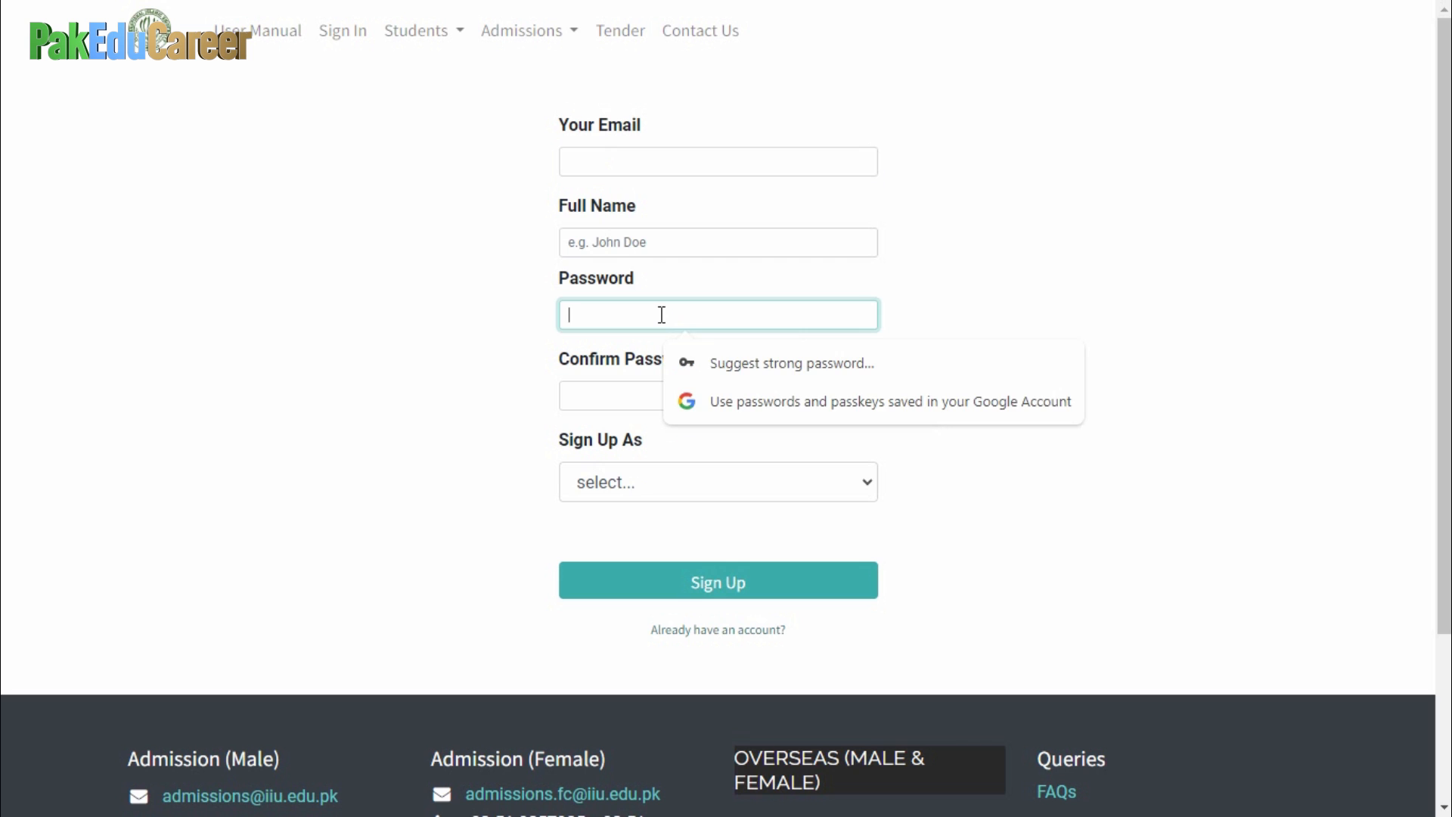
left_click(626, 394)
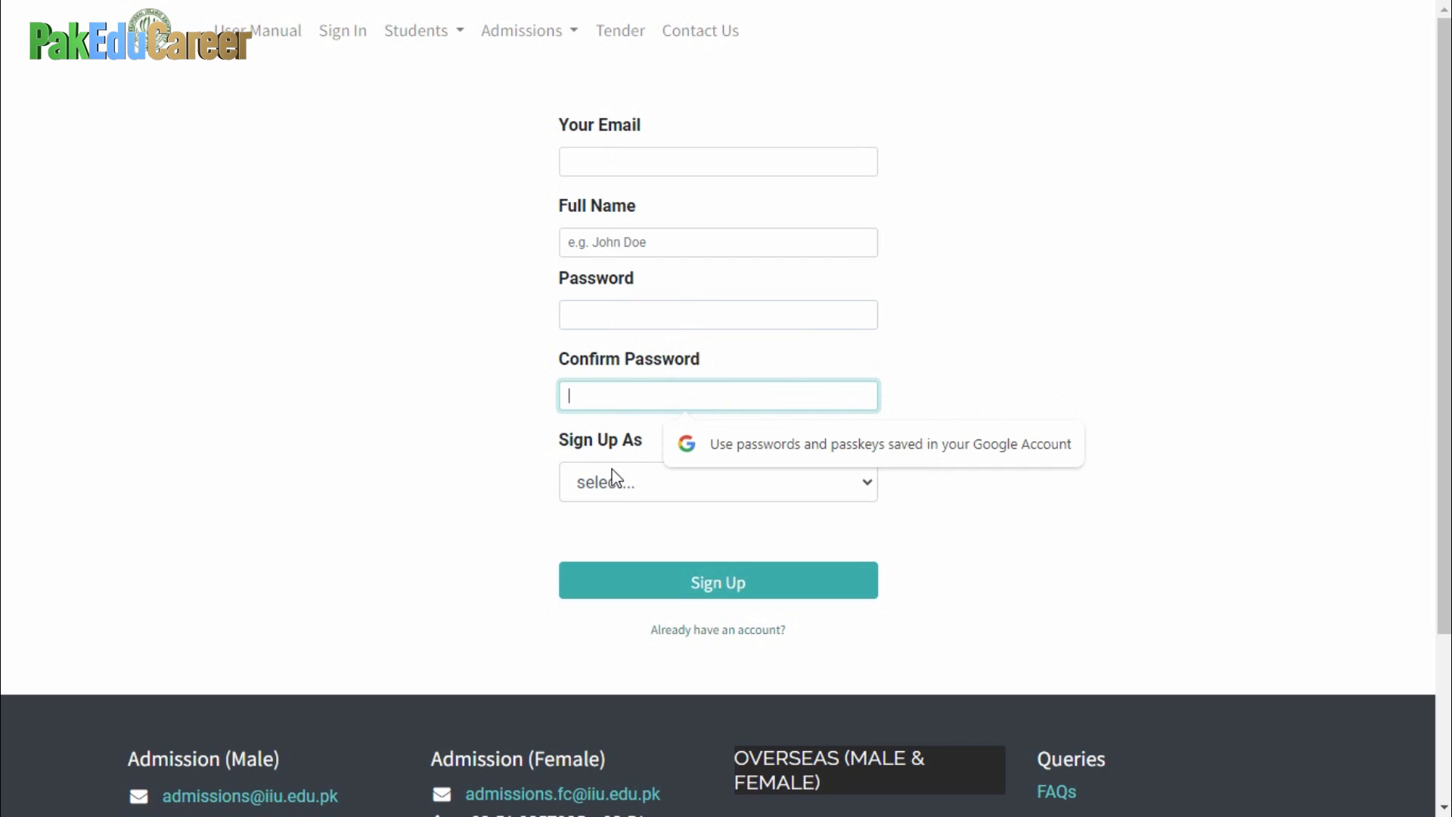
left_click(502, 502)
left_click(655, 488)
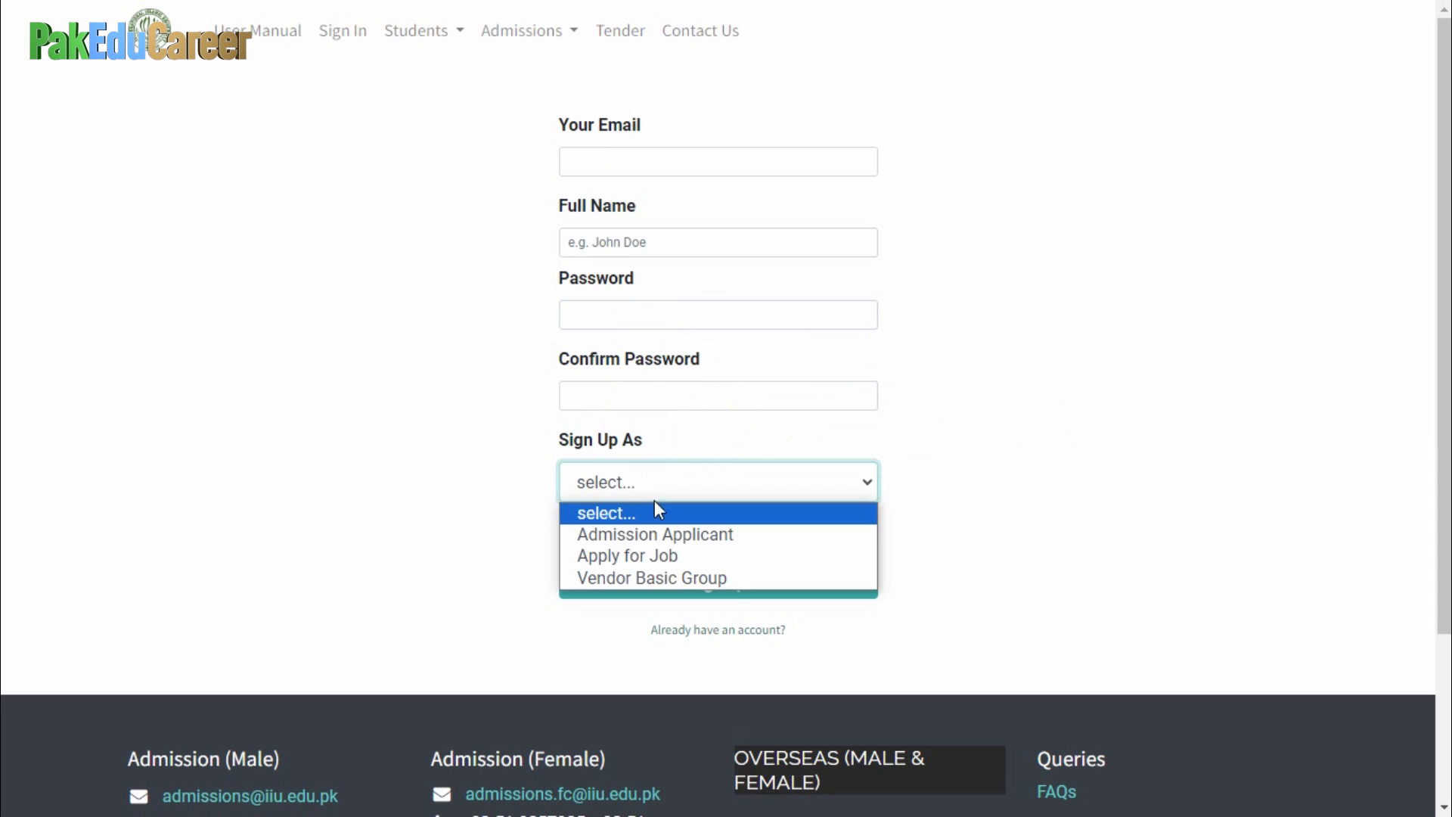
left_click(757, 543)
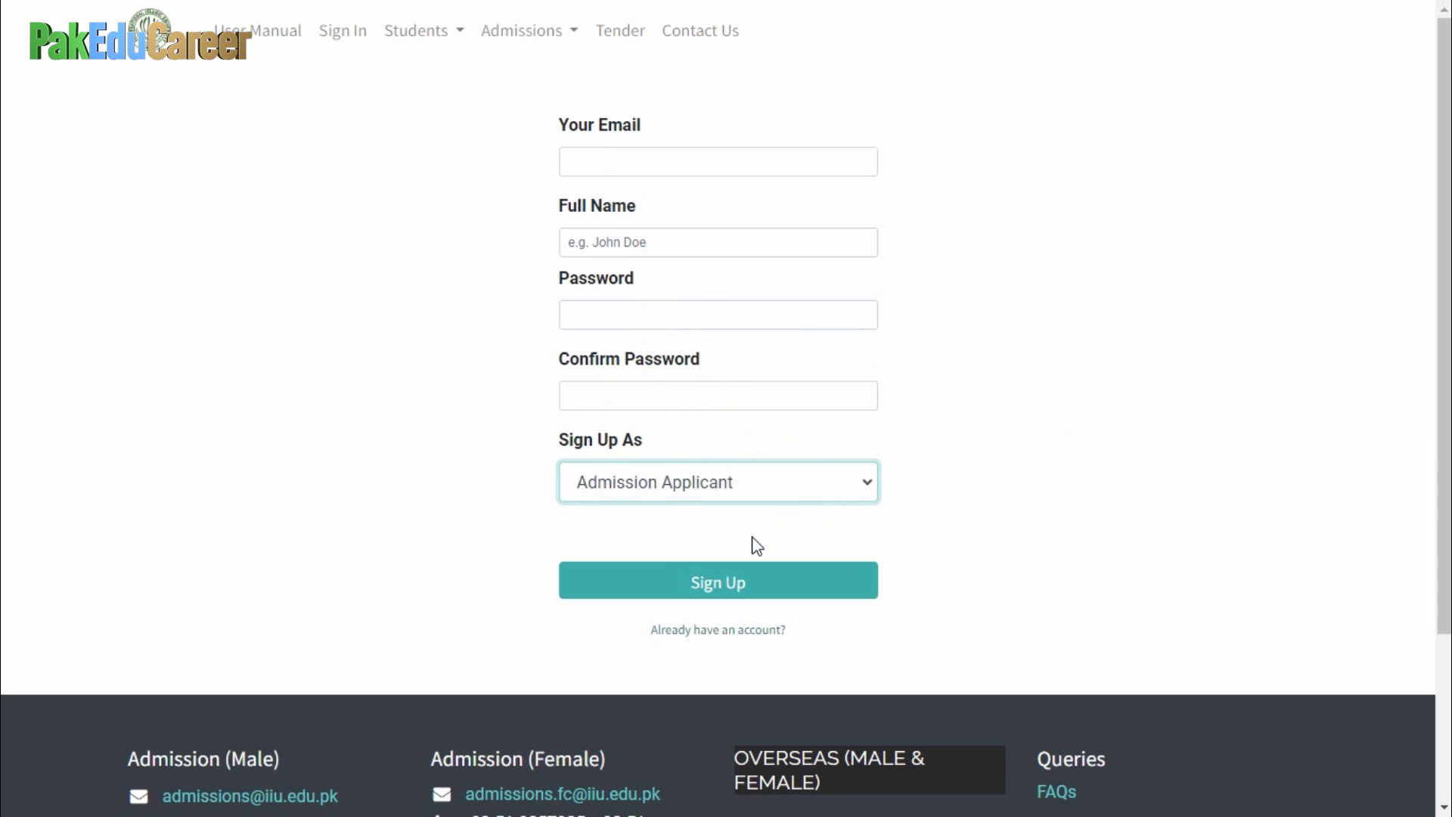
left_click(747, 593)
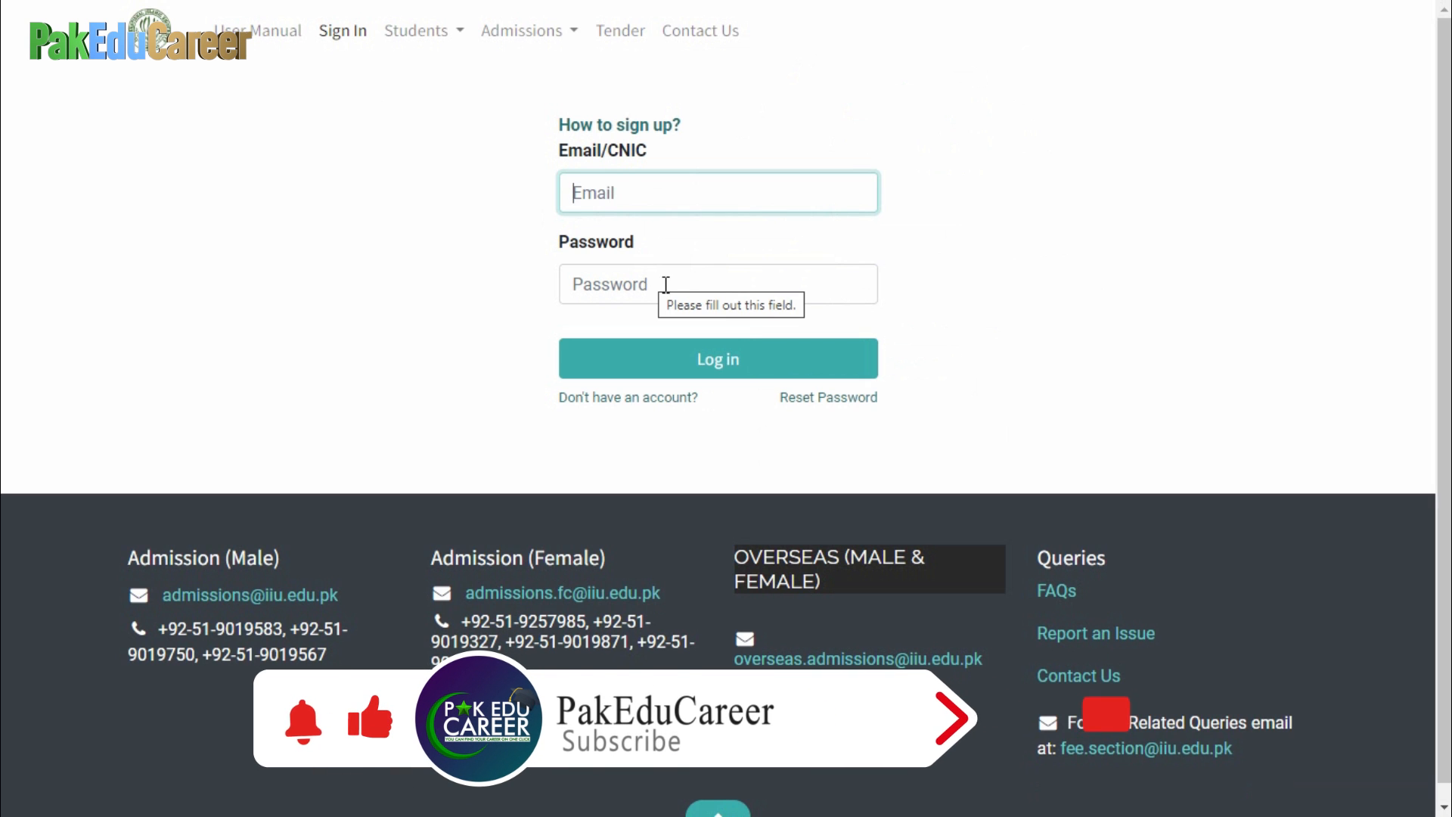
left_click(706, 357)
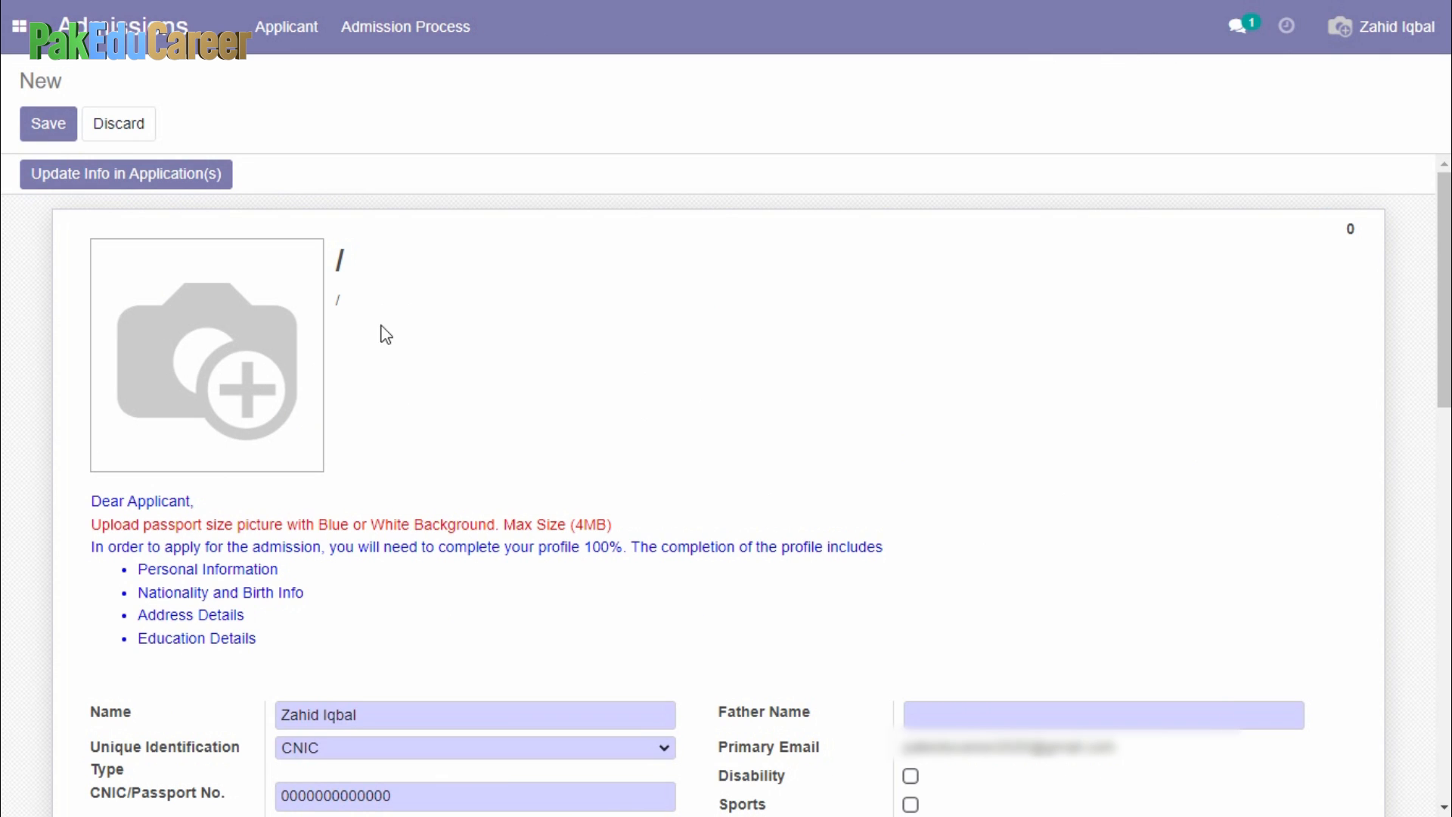
Set the applicant's unique identification type to CNIC and select the CNIC/Passport number field
mouse_move(264, 362)
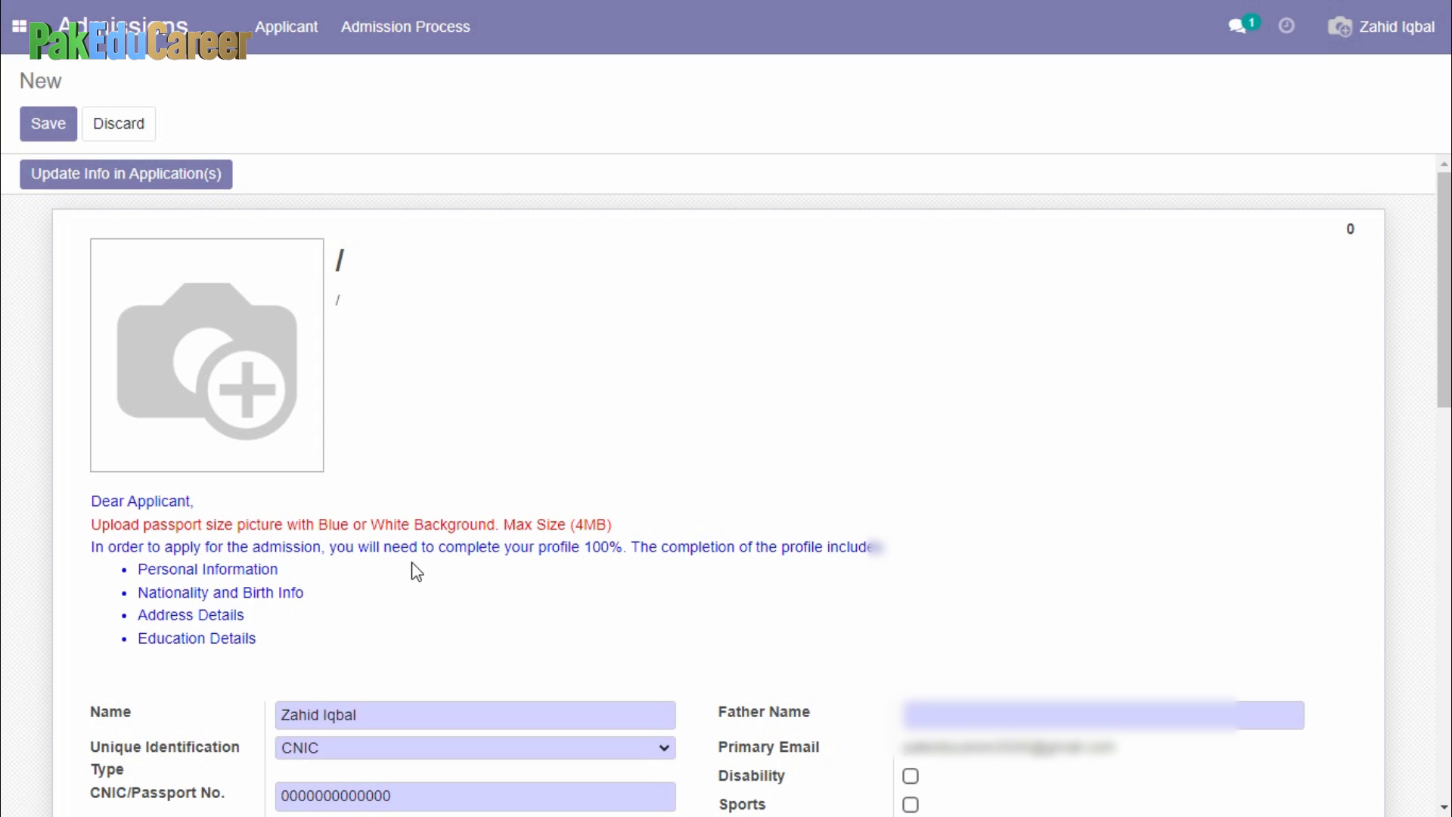
scroll(246, 420, "down", 2)
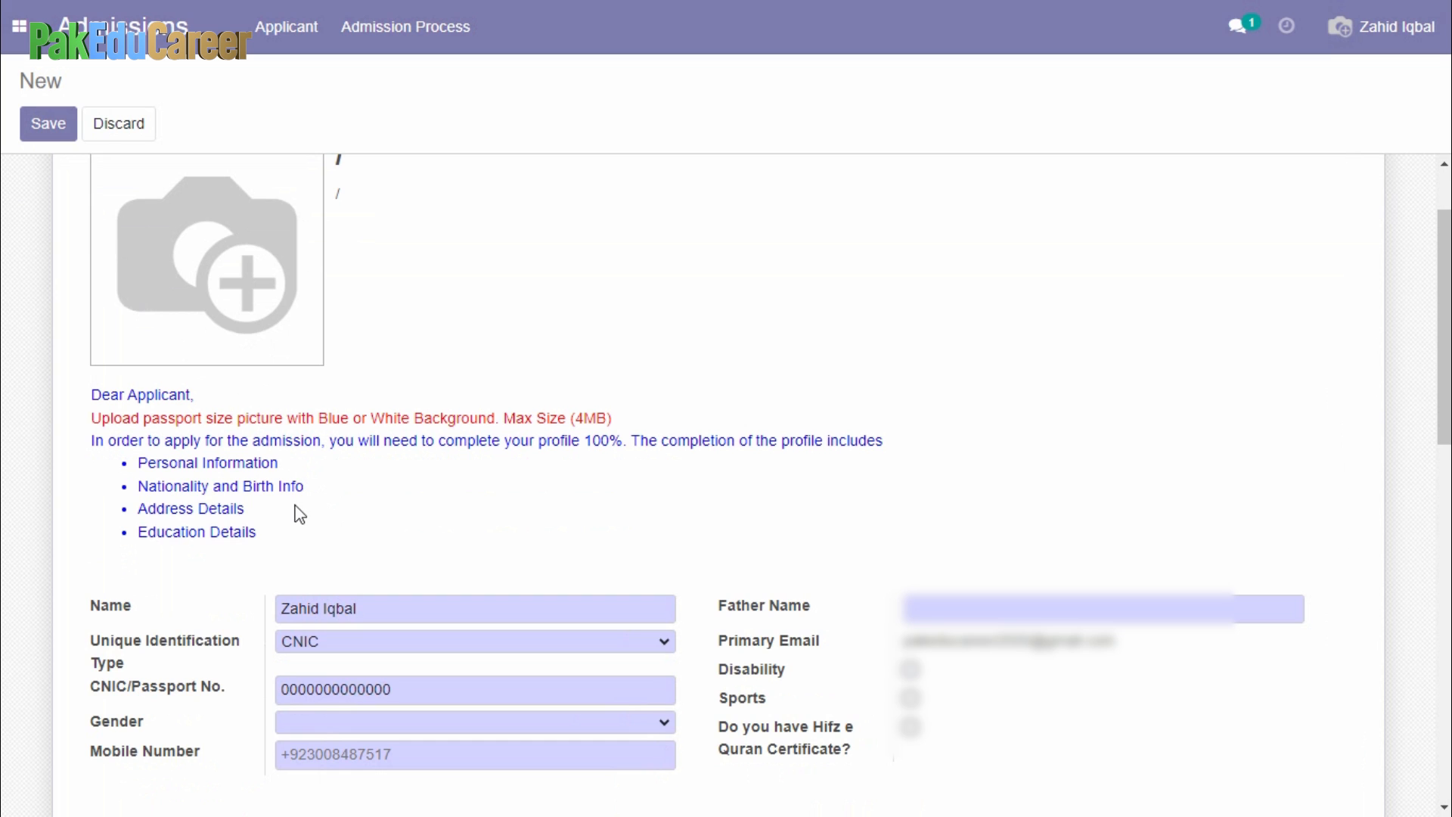
scroll(290, 528, "down", 1)
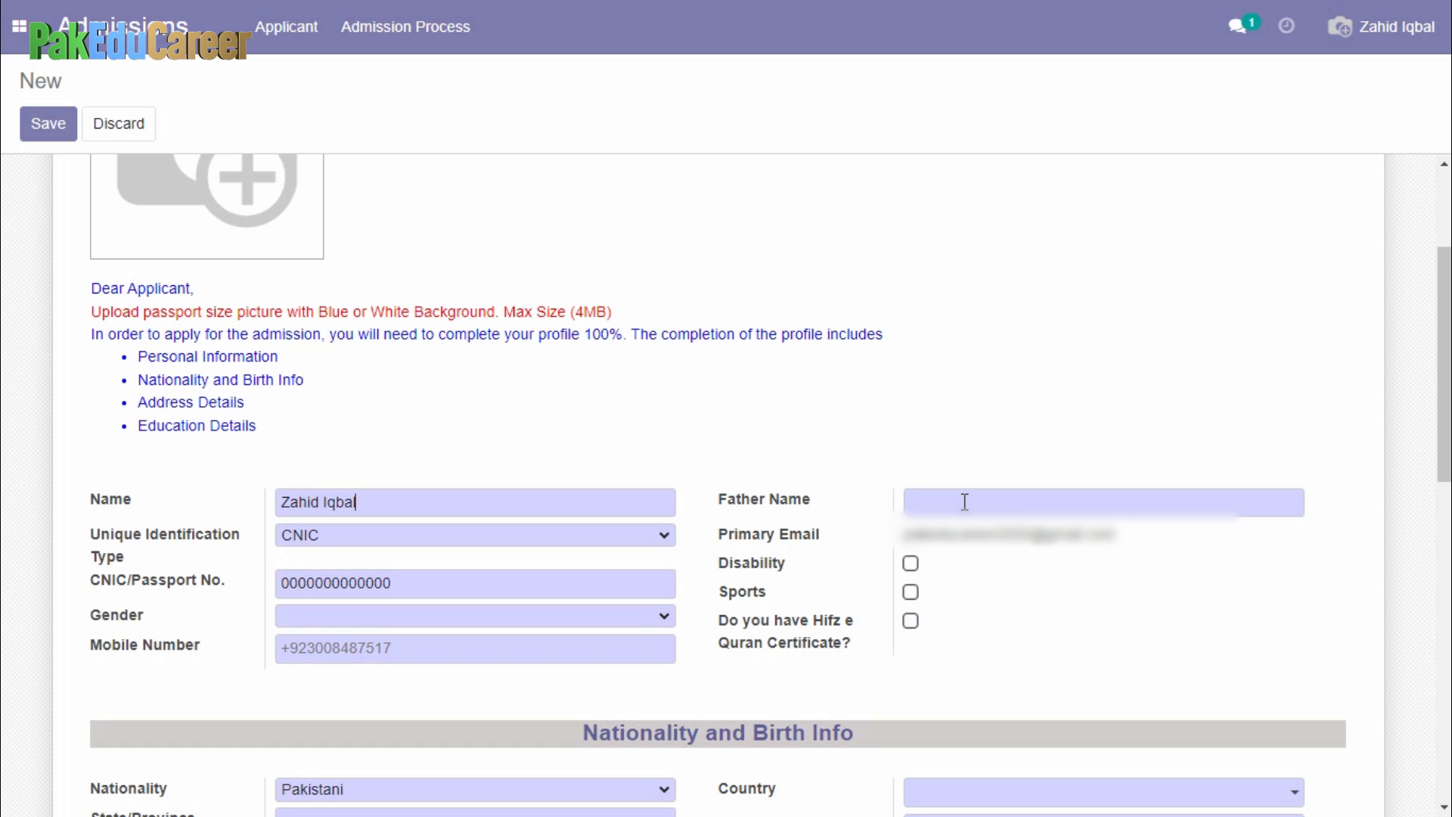
left_click(665, 536)
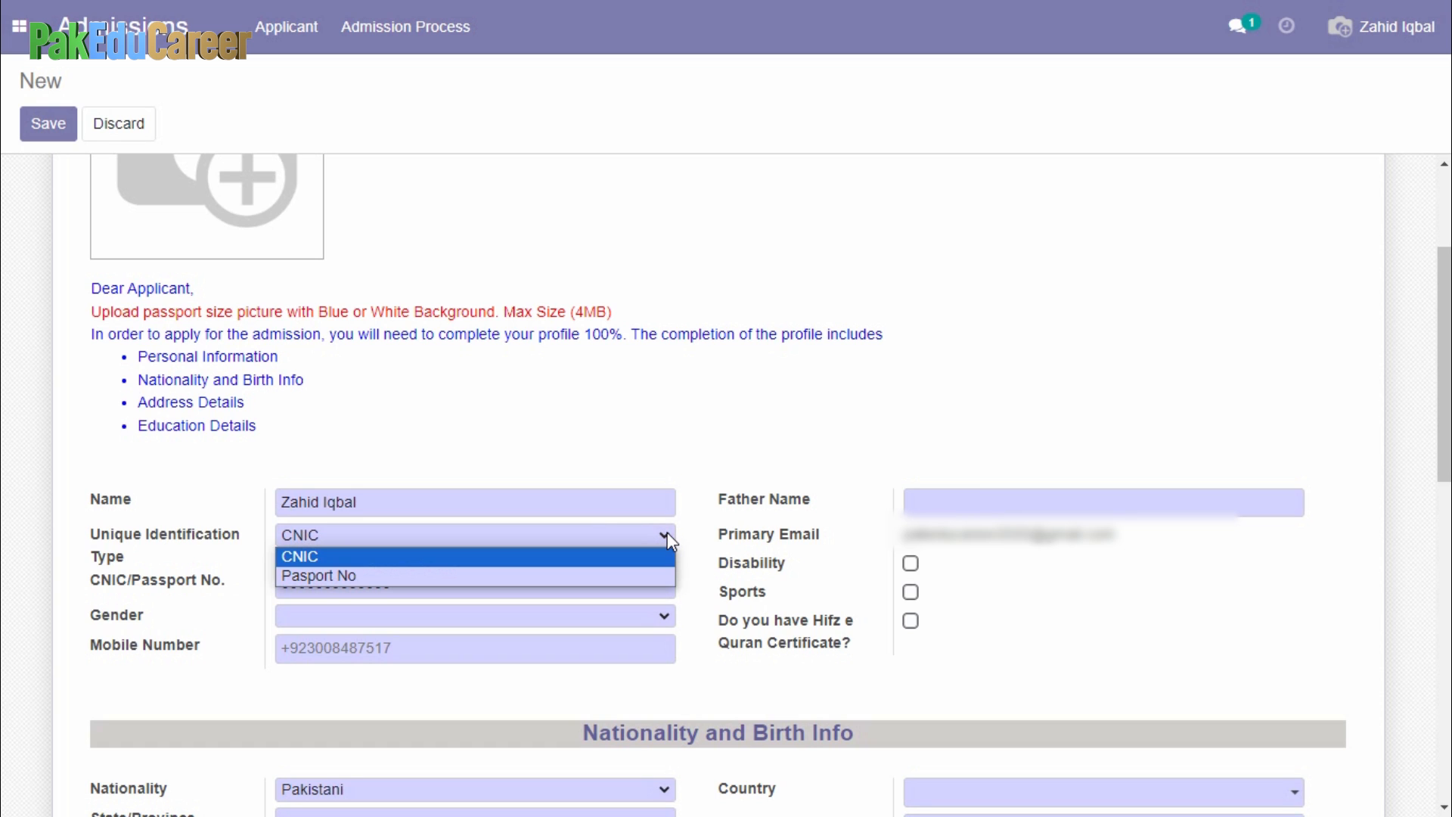
left_click(562, 561)
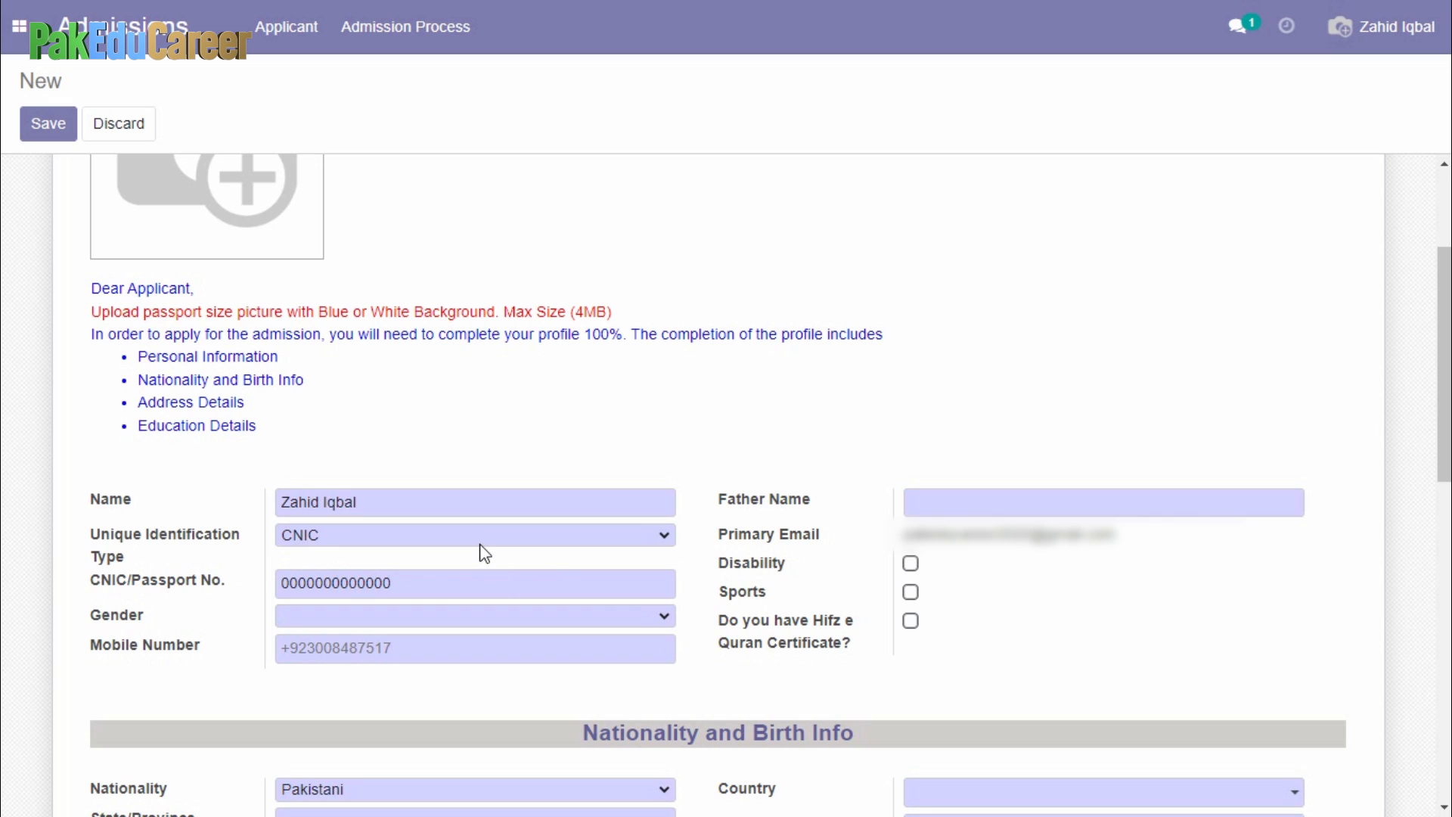
left_click(425, 582)
left_click(912, 564)
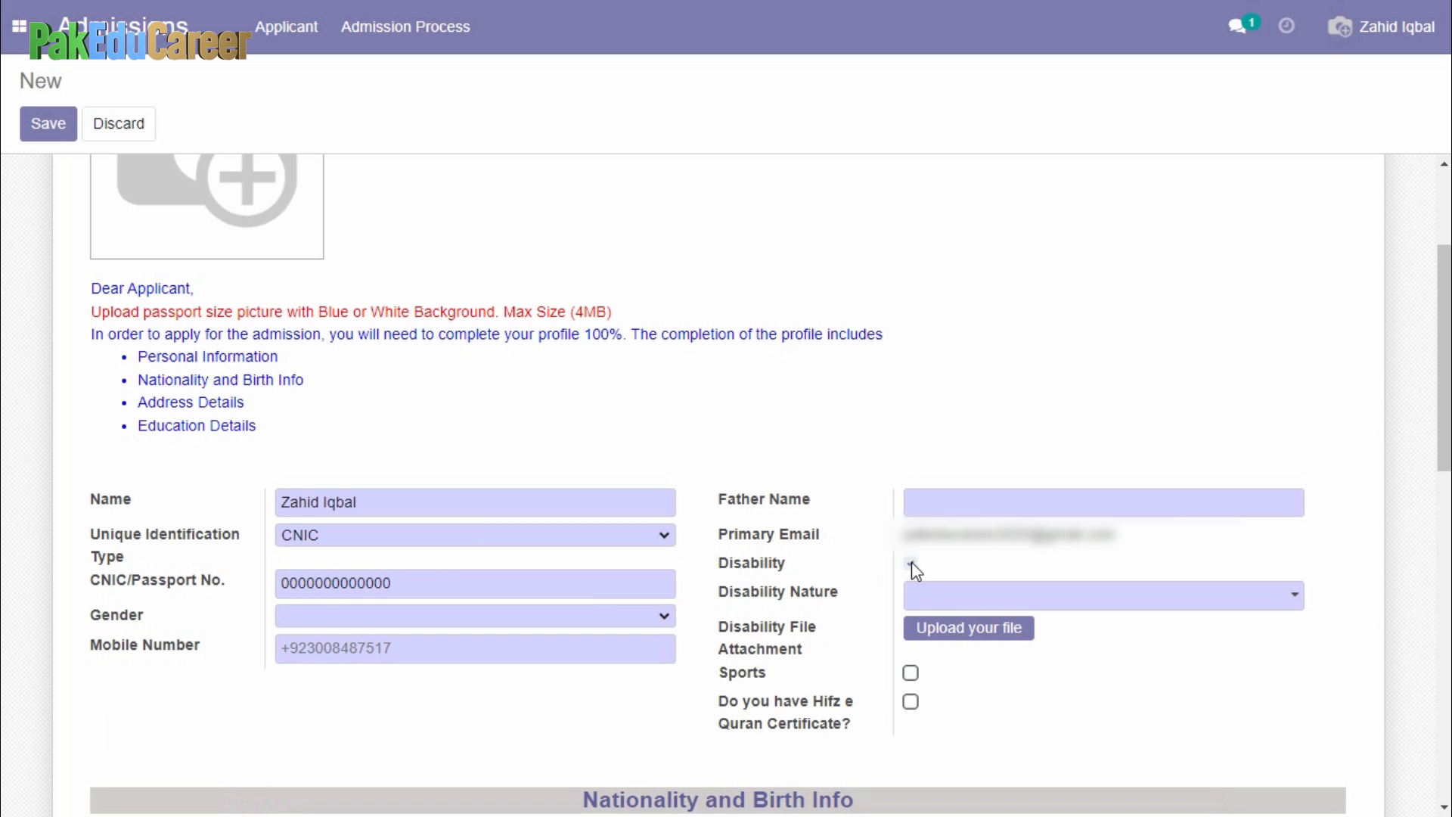
left_click(1036, 601)
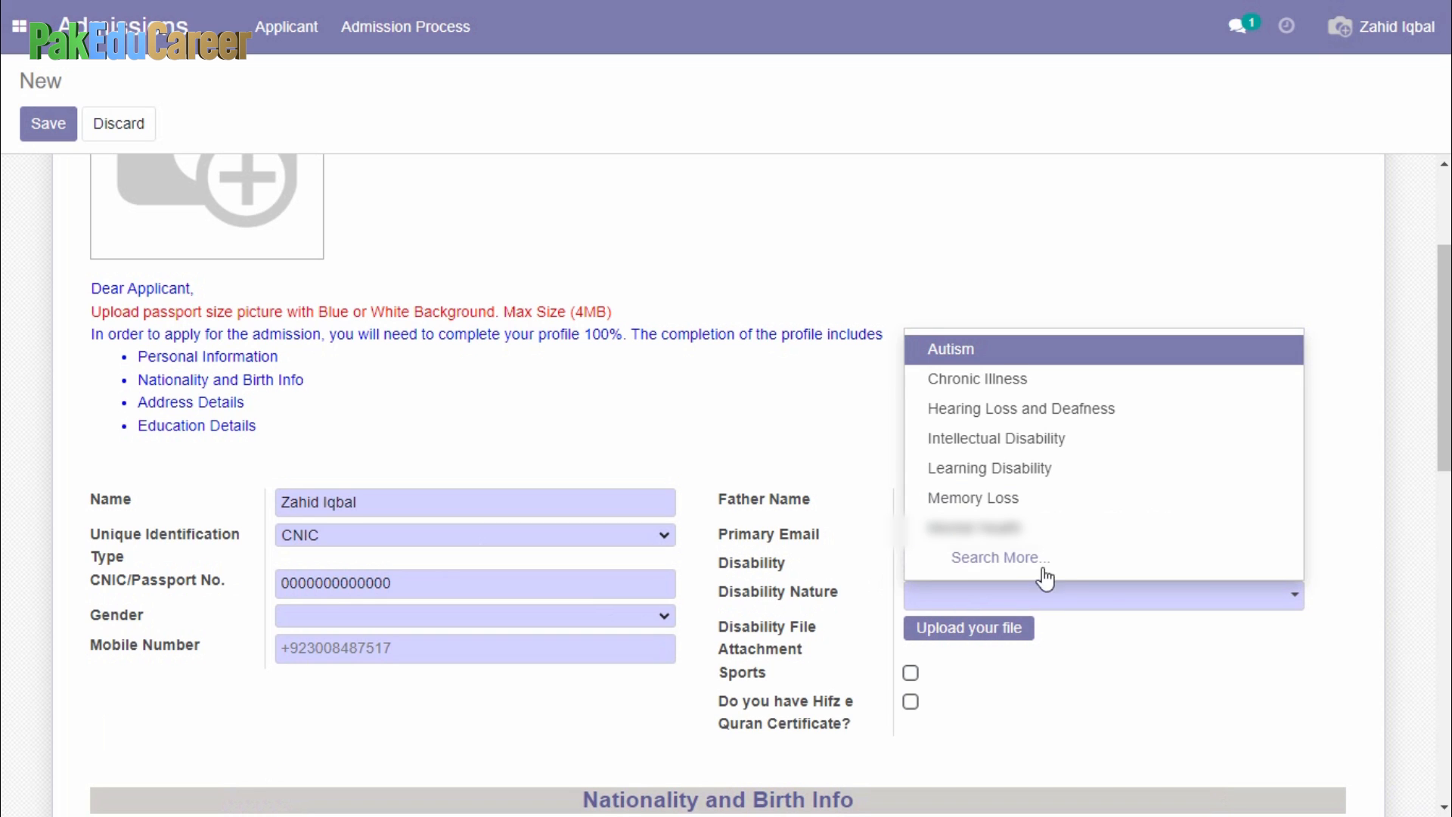
left_click(1098, 639)
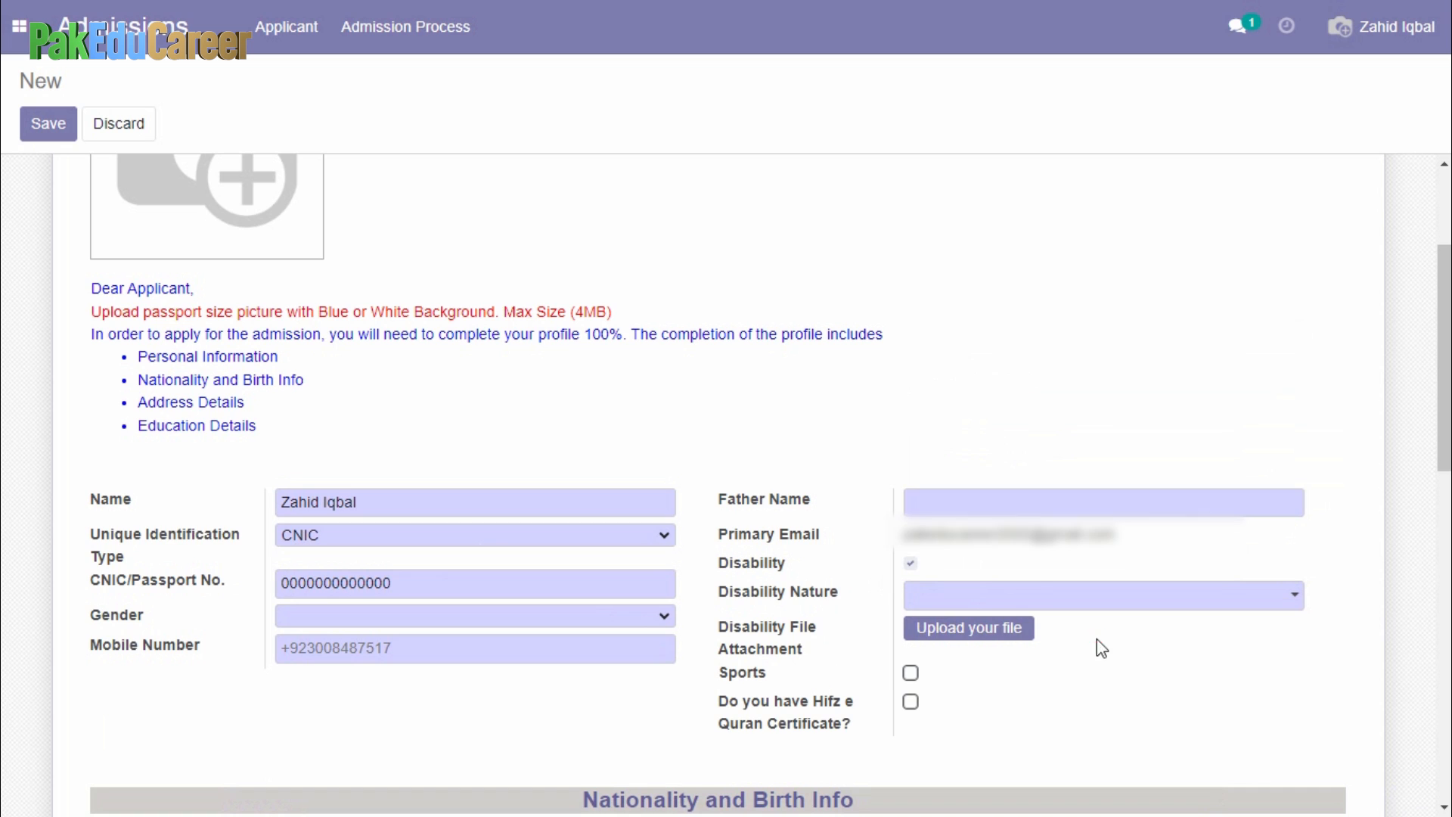
left_click(910, 563)
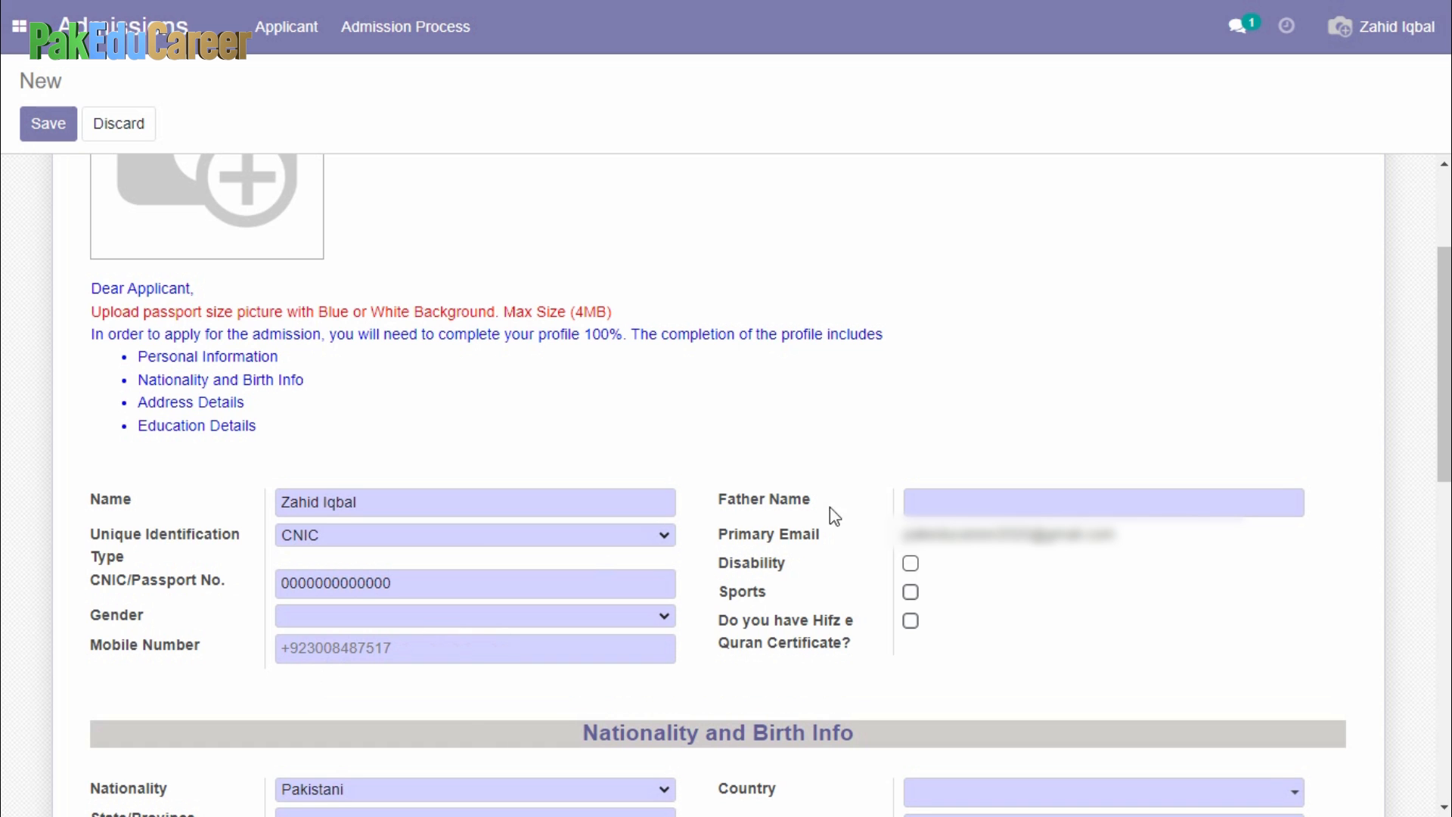
Complete the nationality and birth information with Pakistani nationality, the date of birth and the Faisalabad domicile, and save the profile
scroll(552, 478, "down", 5)
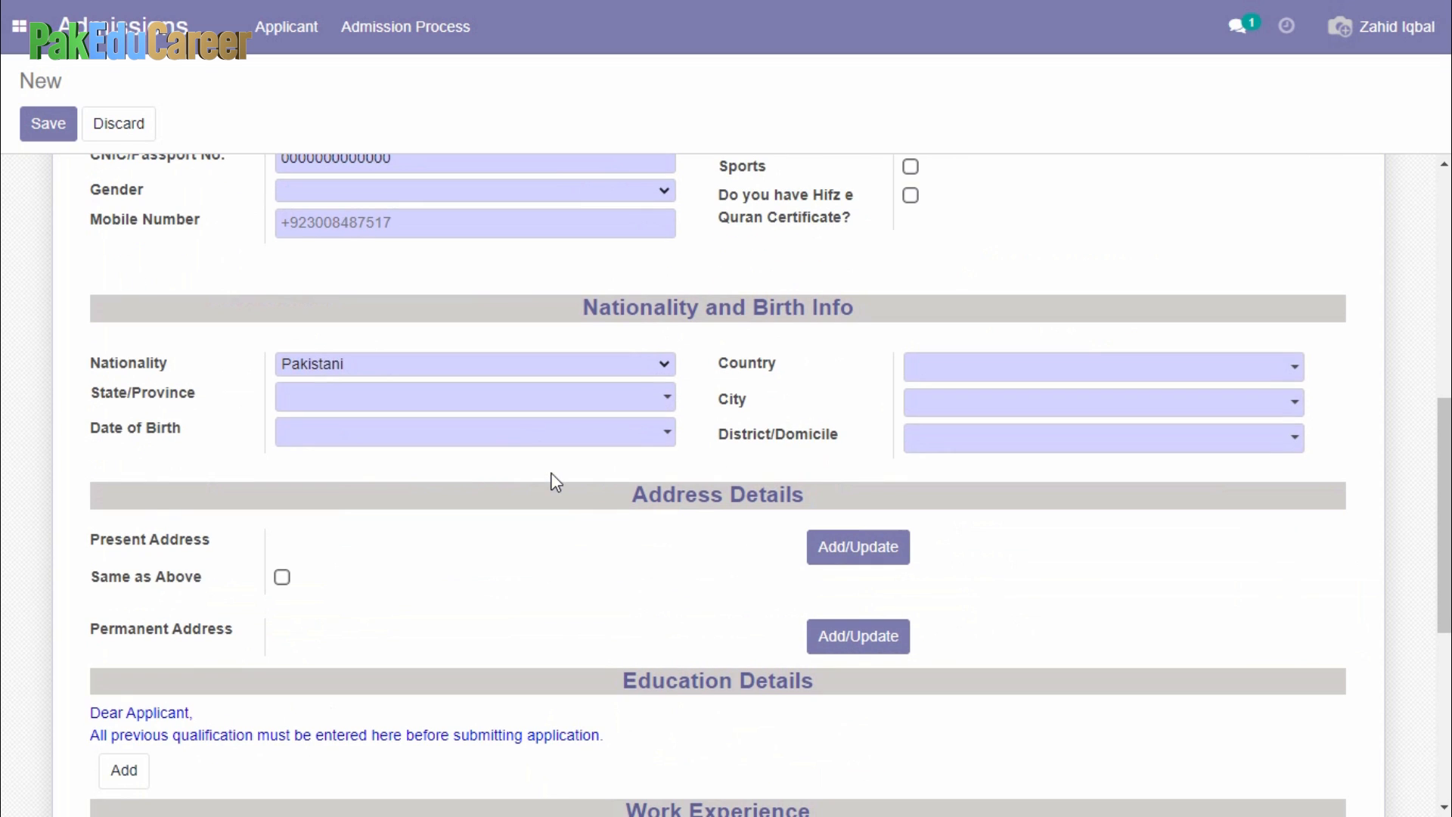
left_click(664, 368)
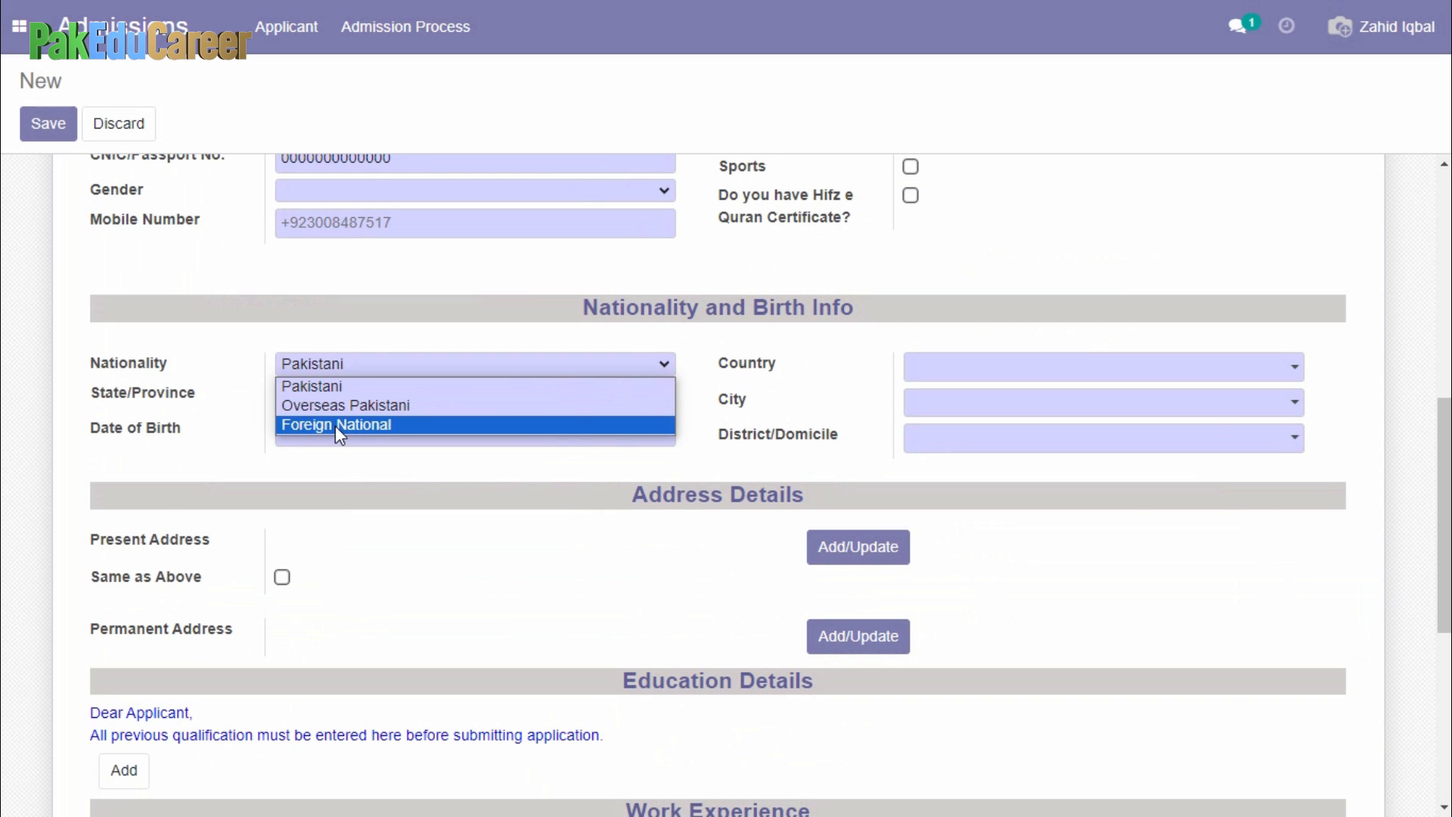
left_click(326, 476)
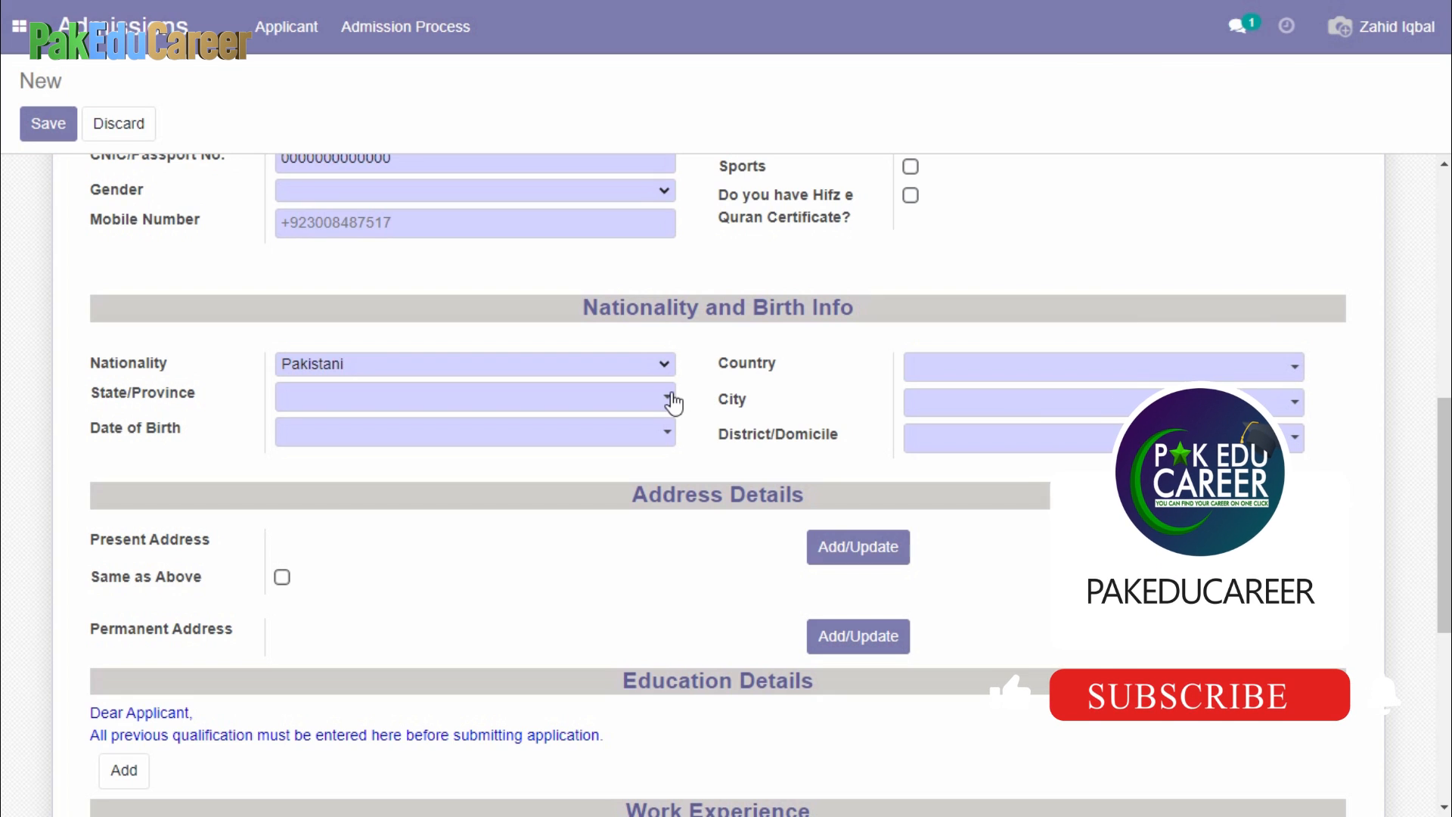
left_click(669, 441)
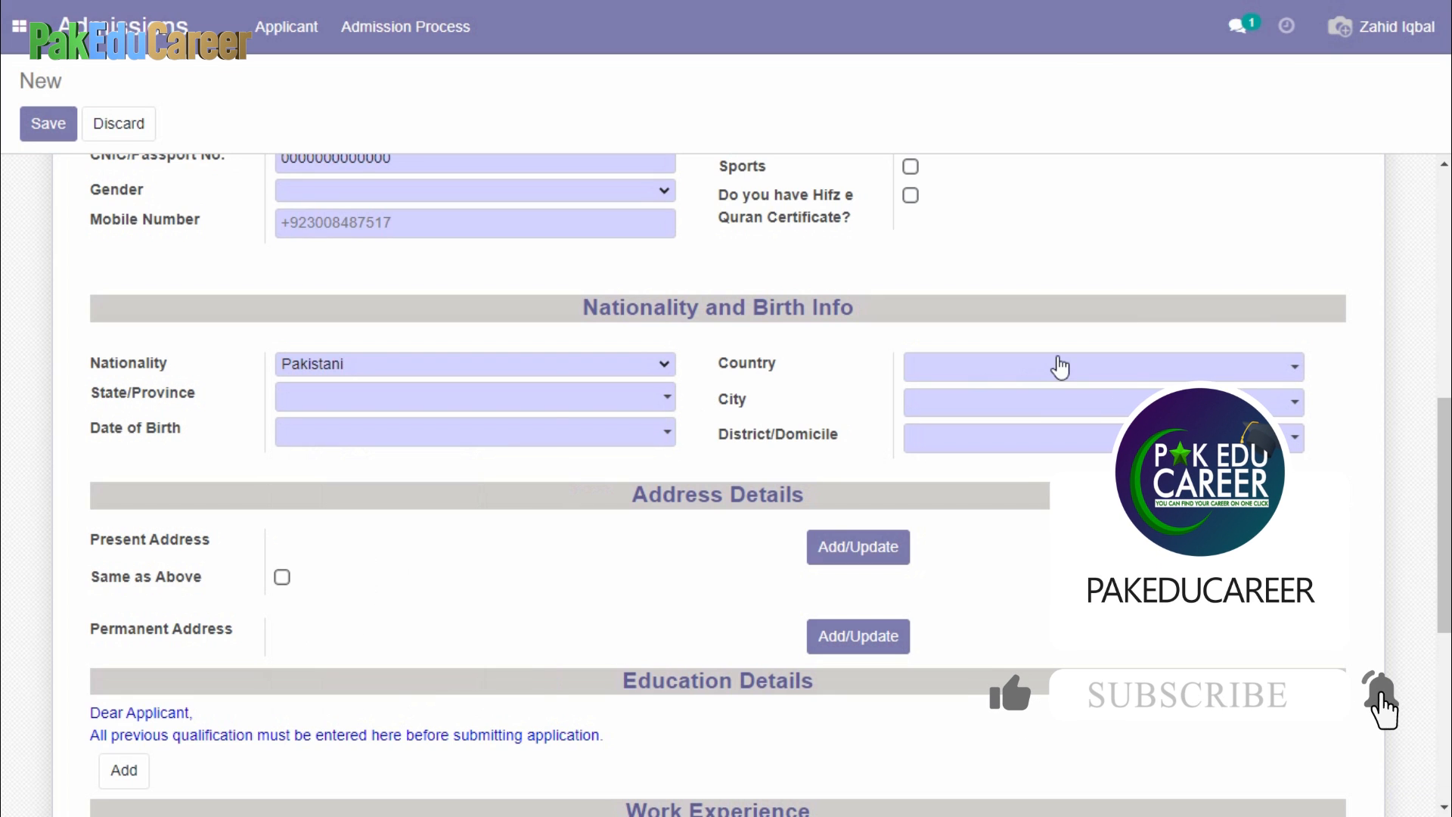
left_click(1294, 445)
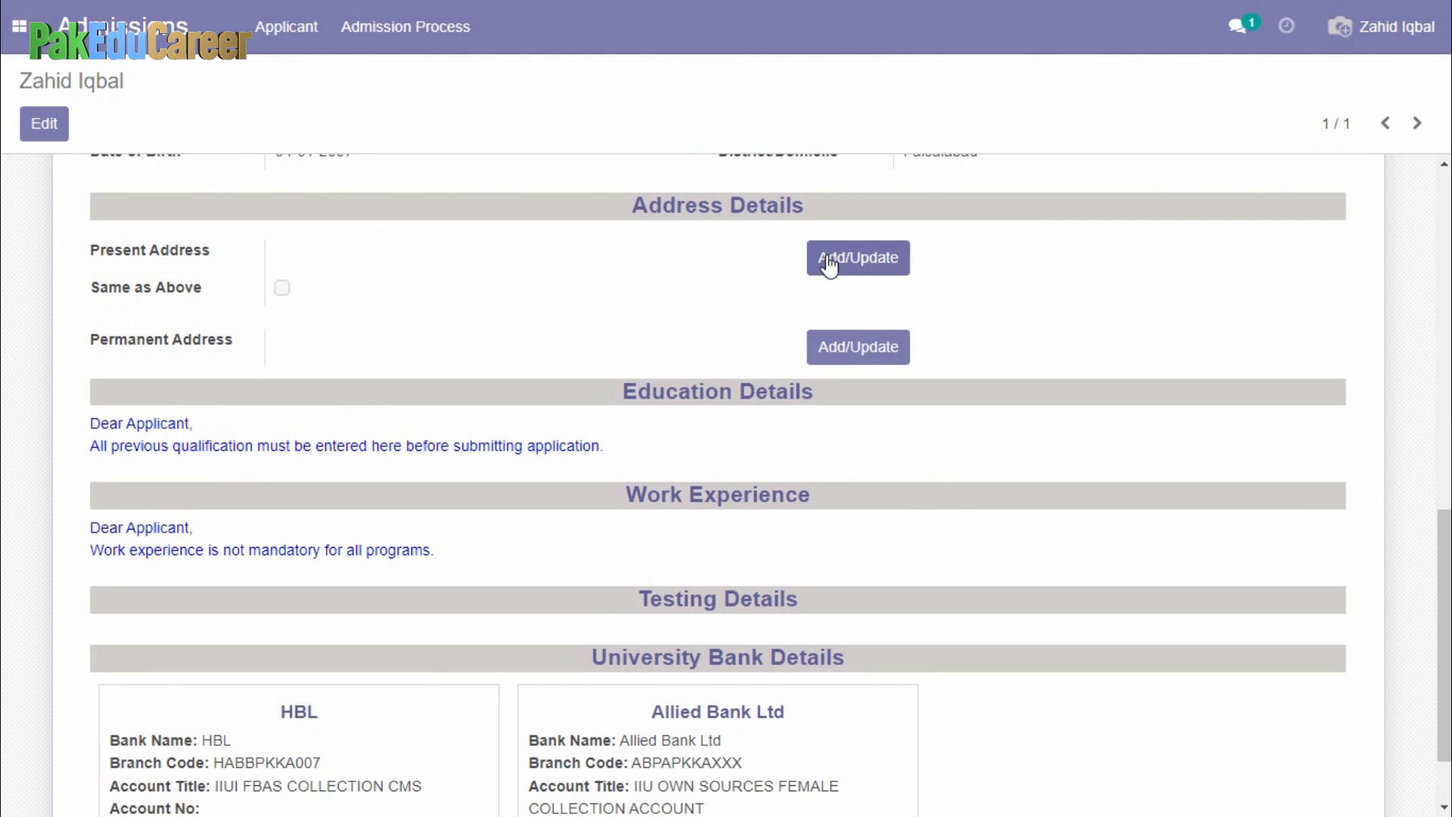
Add the applicant's present address with the type Mailing, and mark the permanent address as the same
left_click(869, 268)
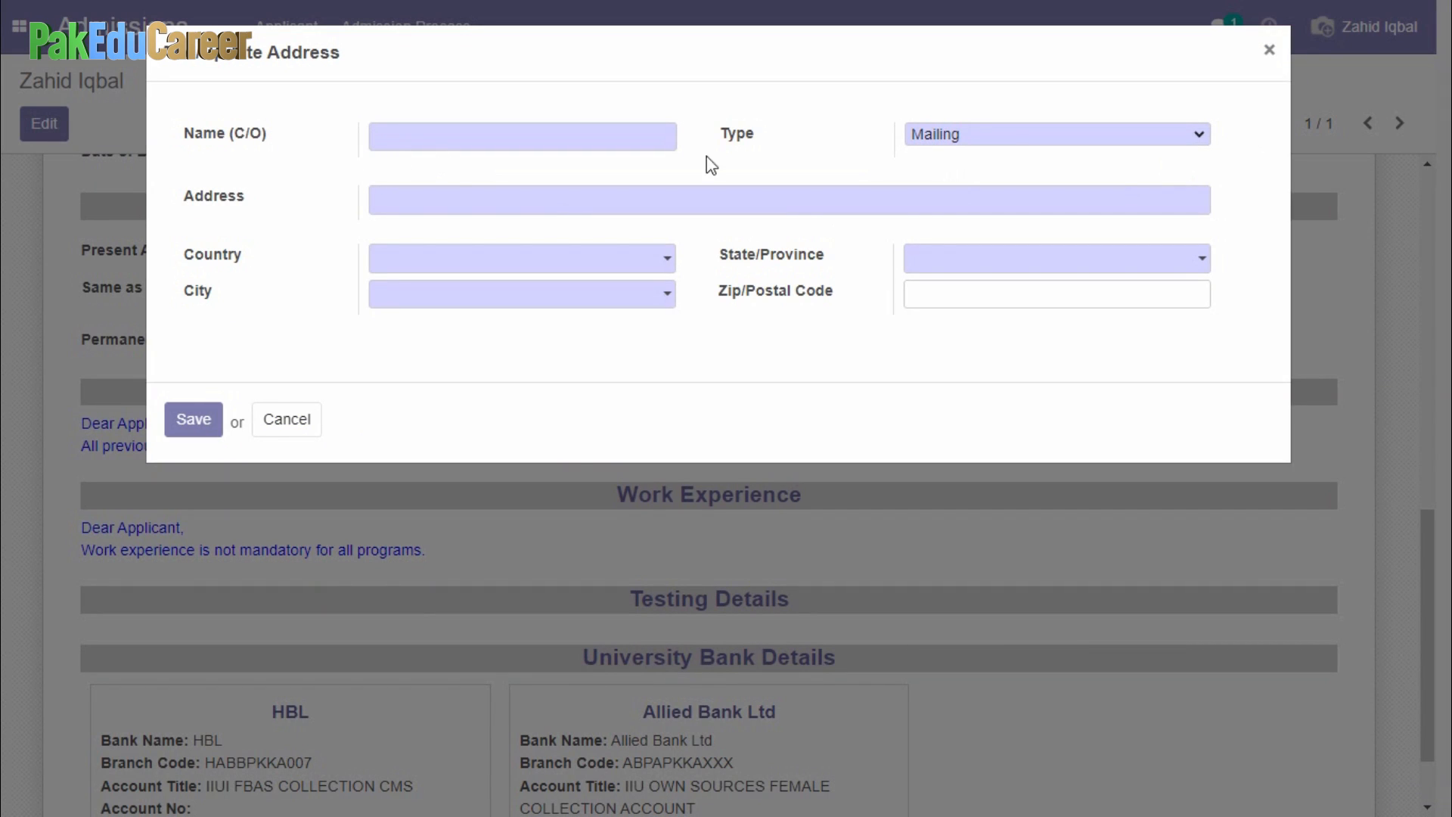
left_click(1191, 137)
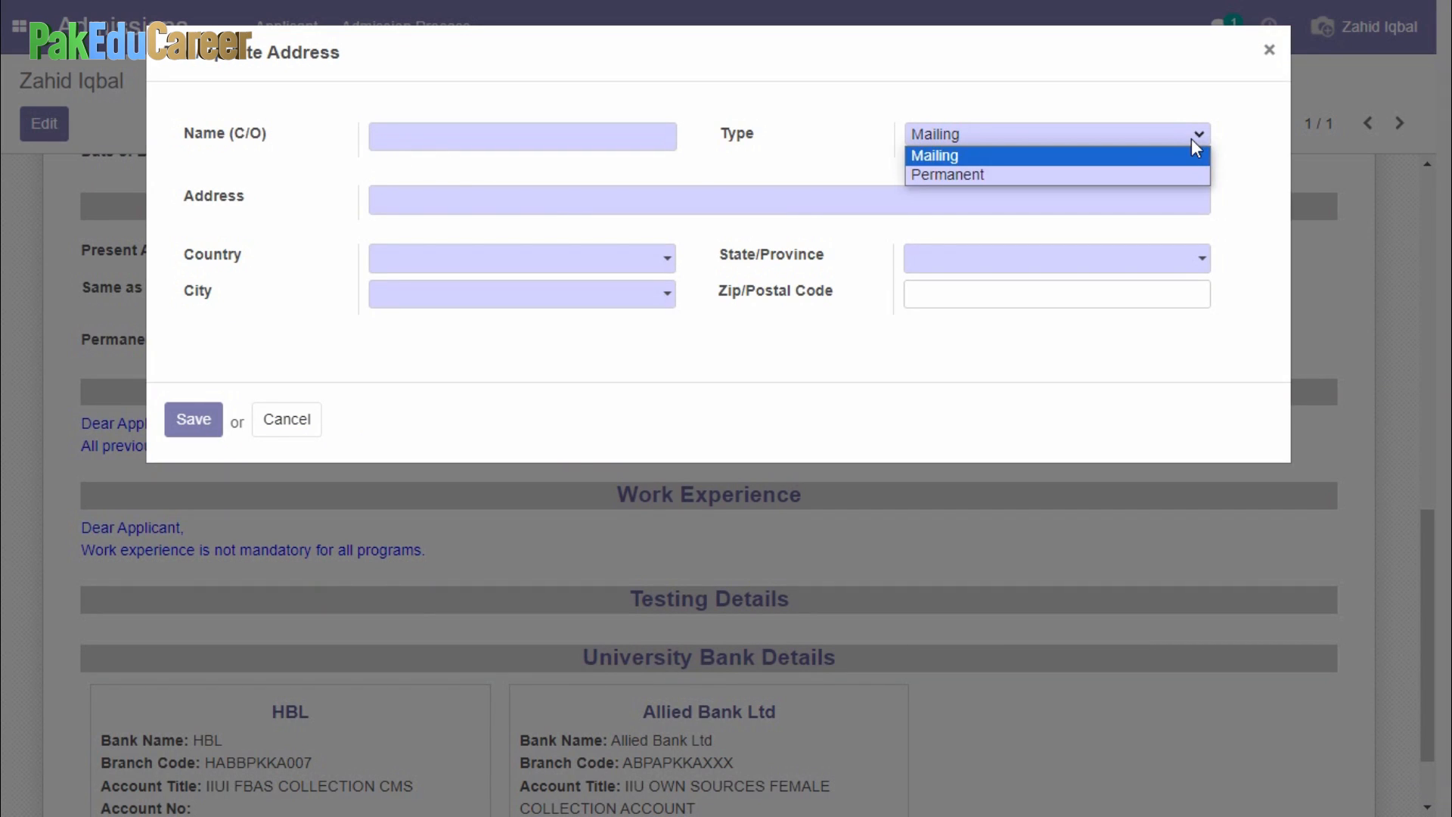
left_click(1024, 160)
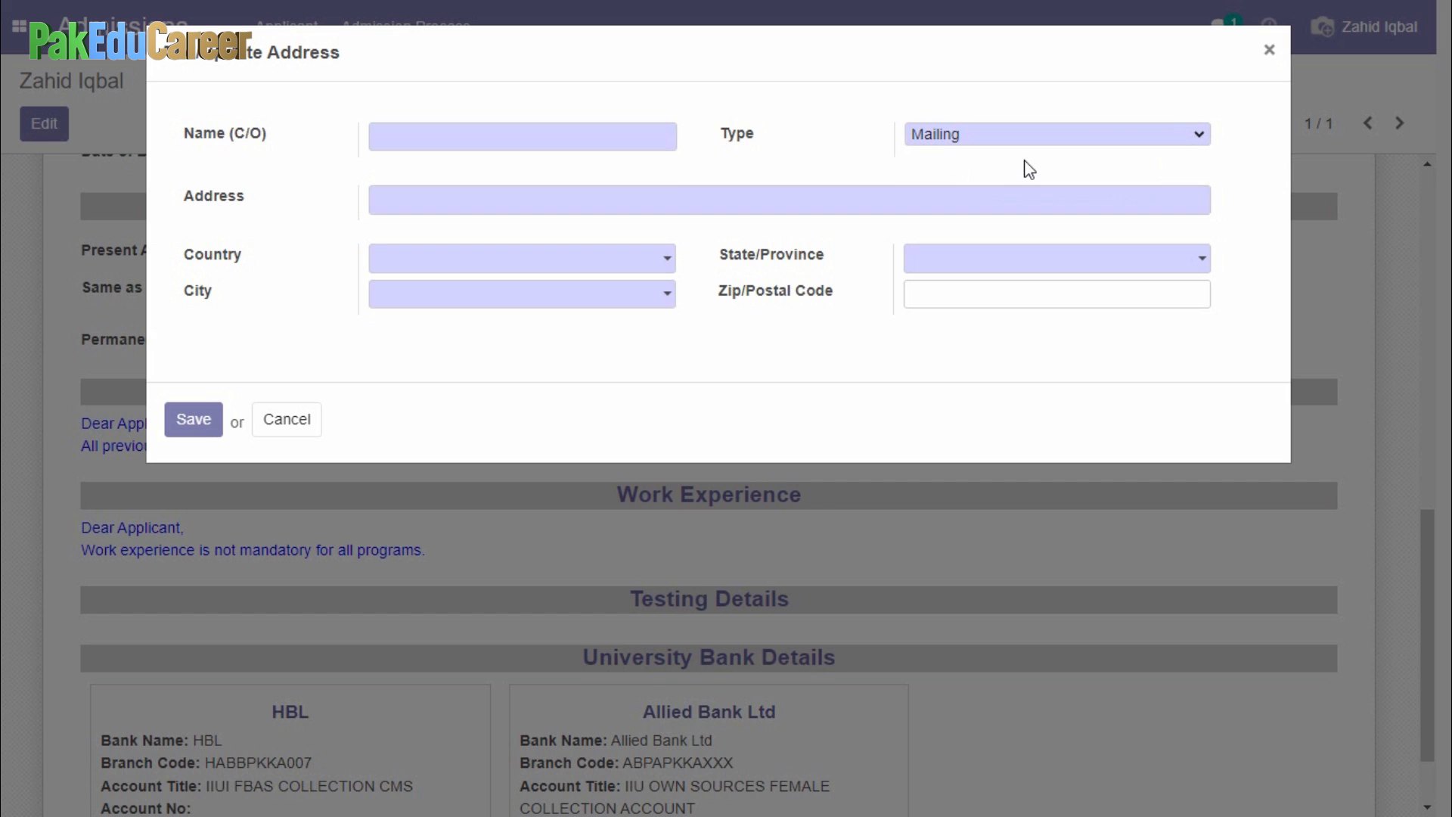
left_click(496, 196)
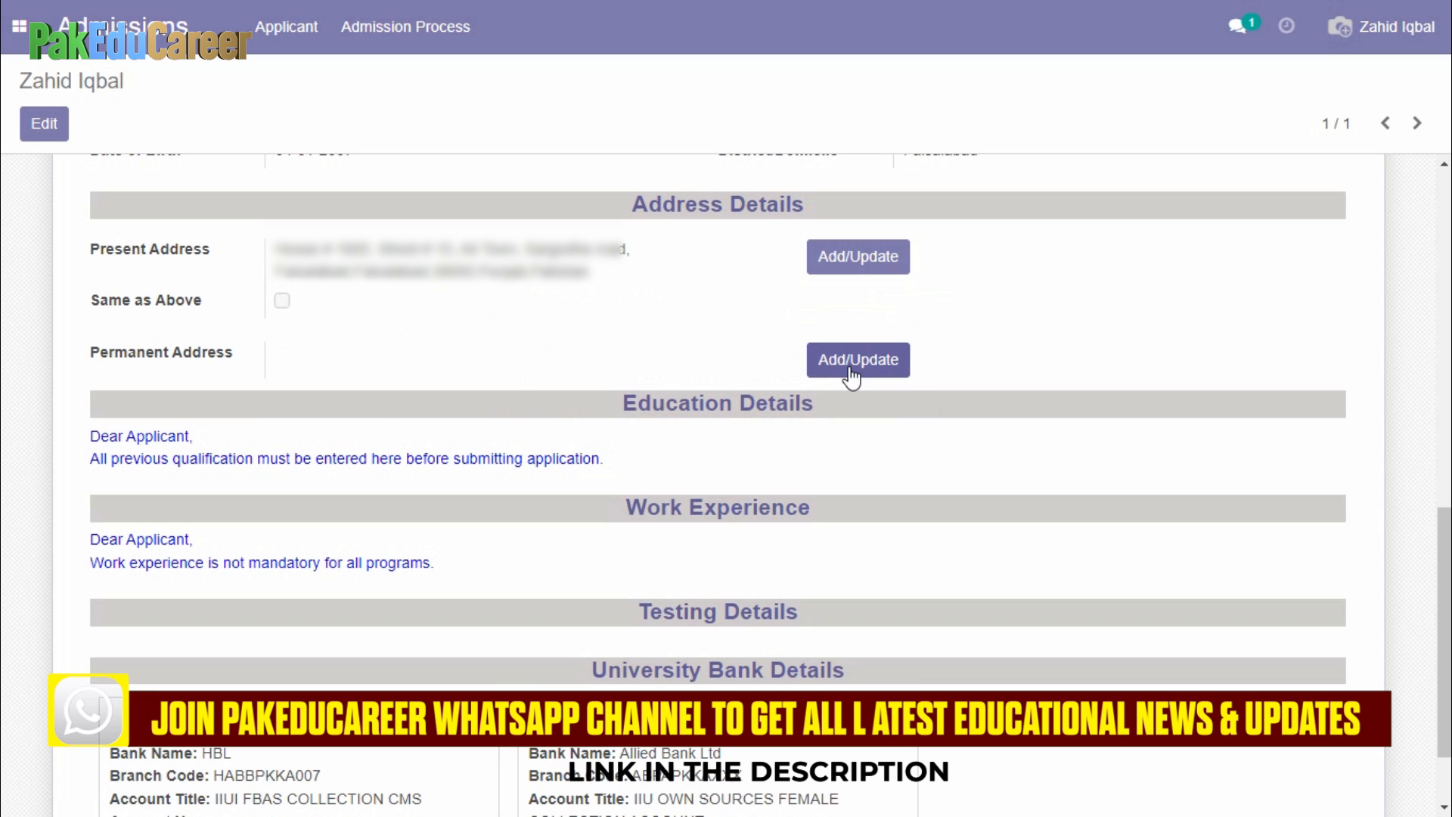
left_click(281, 300)
Start an education record with degree level Secondary School certificate (SSC/O-level) and degree title Matric
scroll(699, 248, "down", 3)
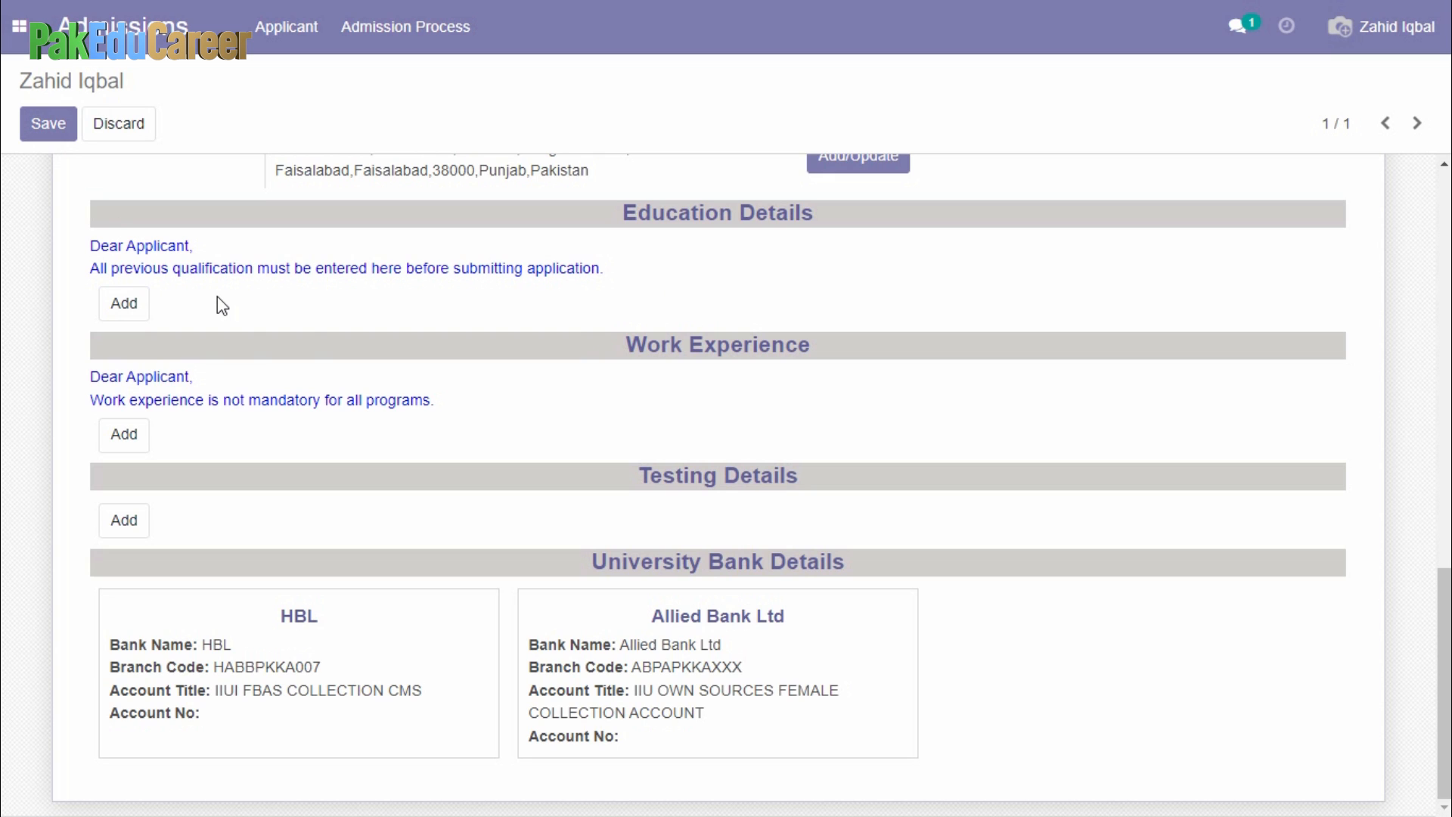
left_click(134, 310)
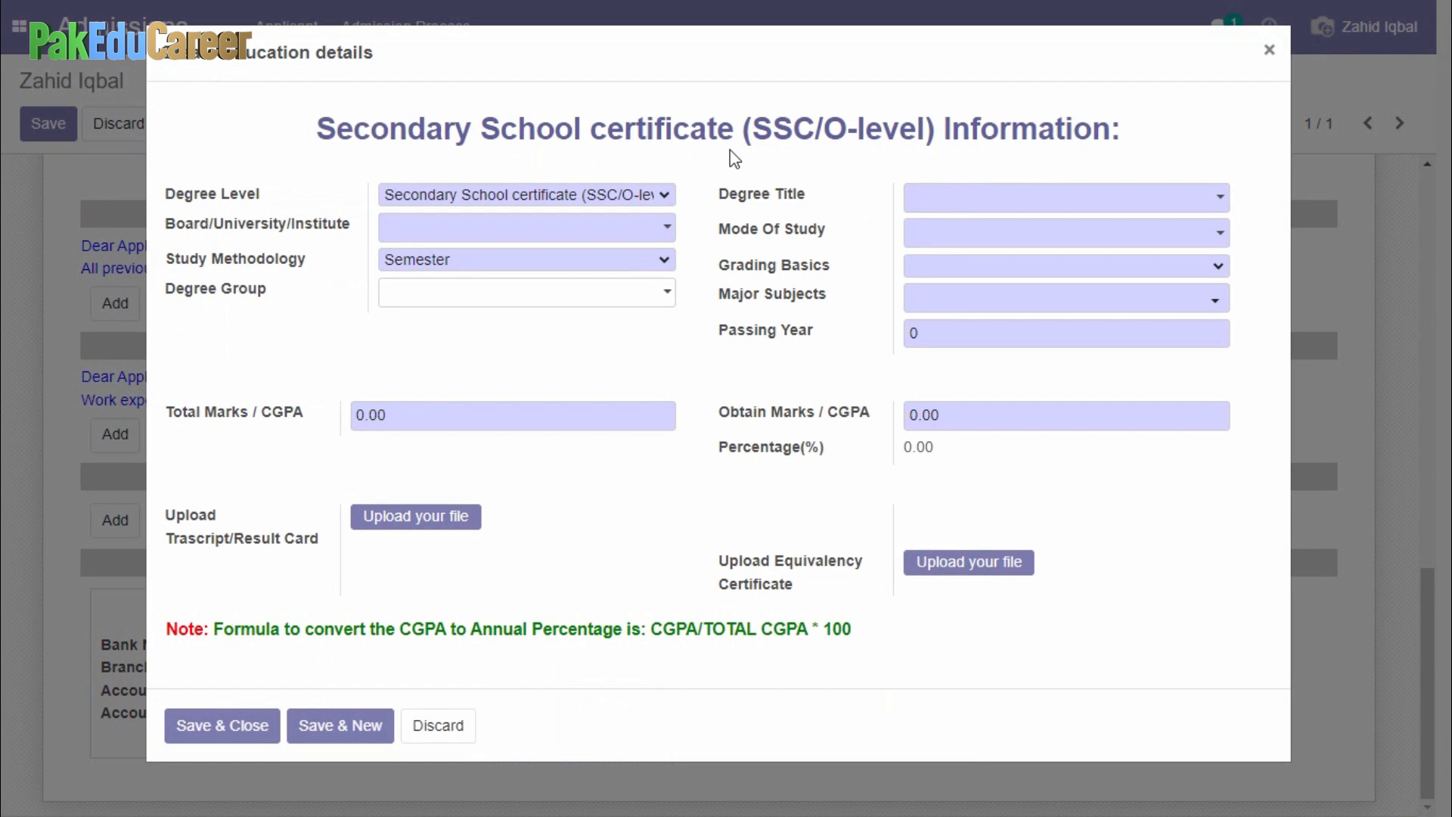
left_click(661, 195)
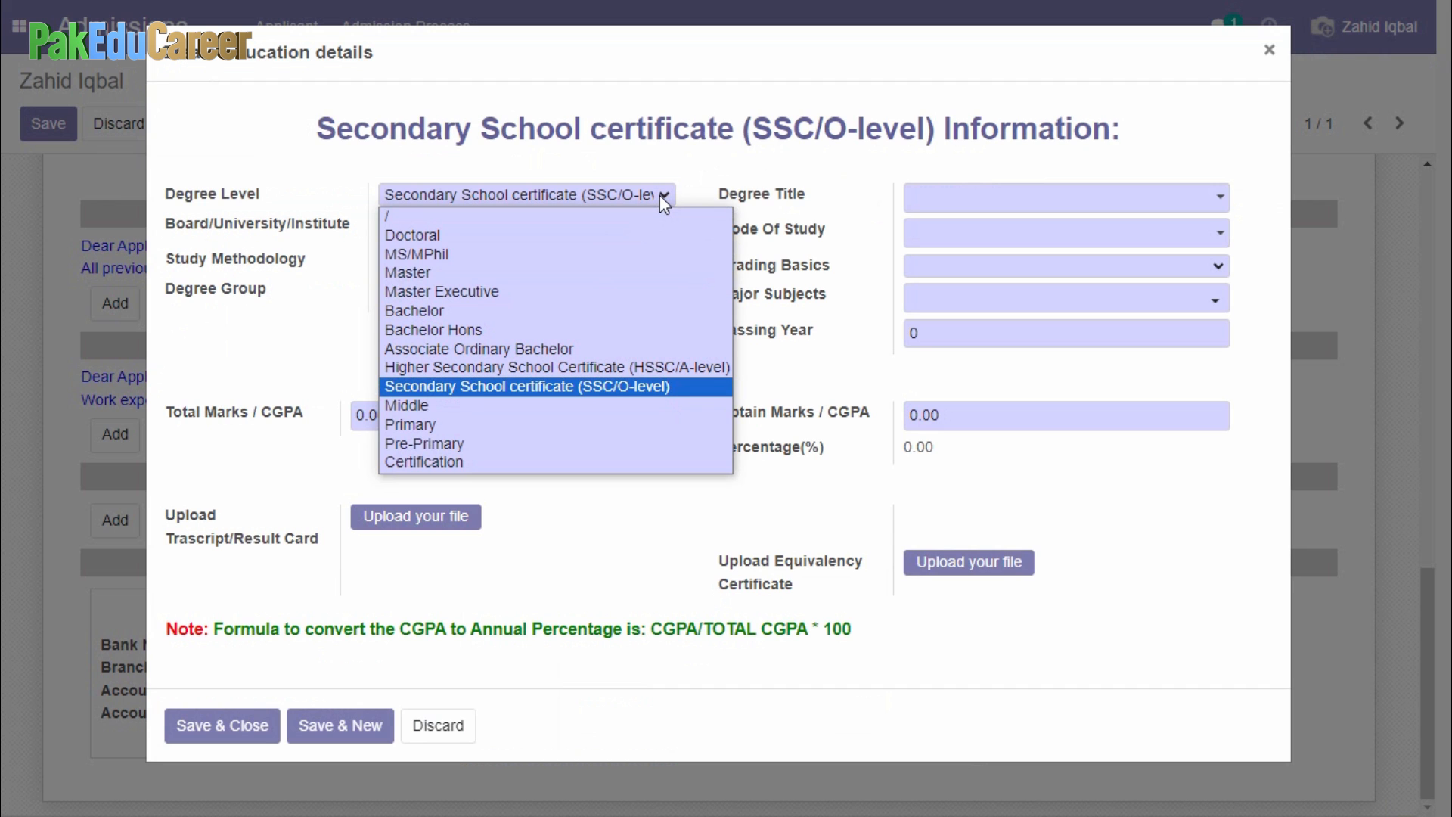
left_click(480, 386)
left_click(995, 207)
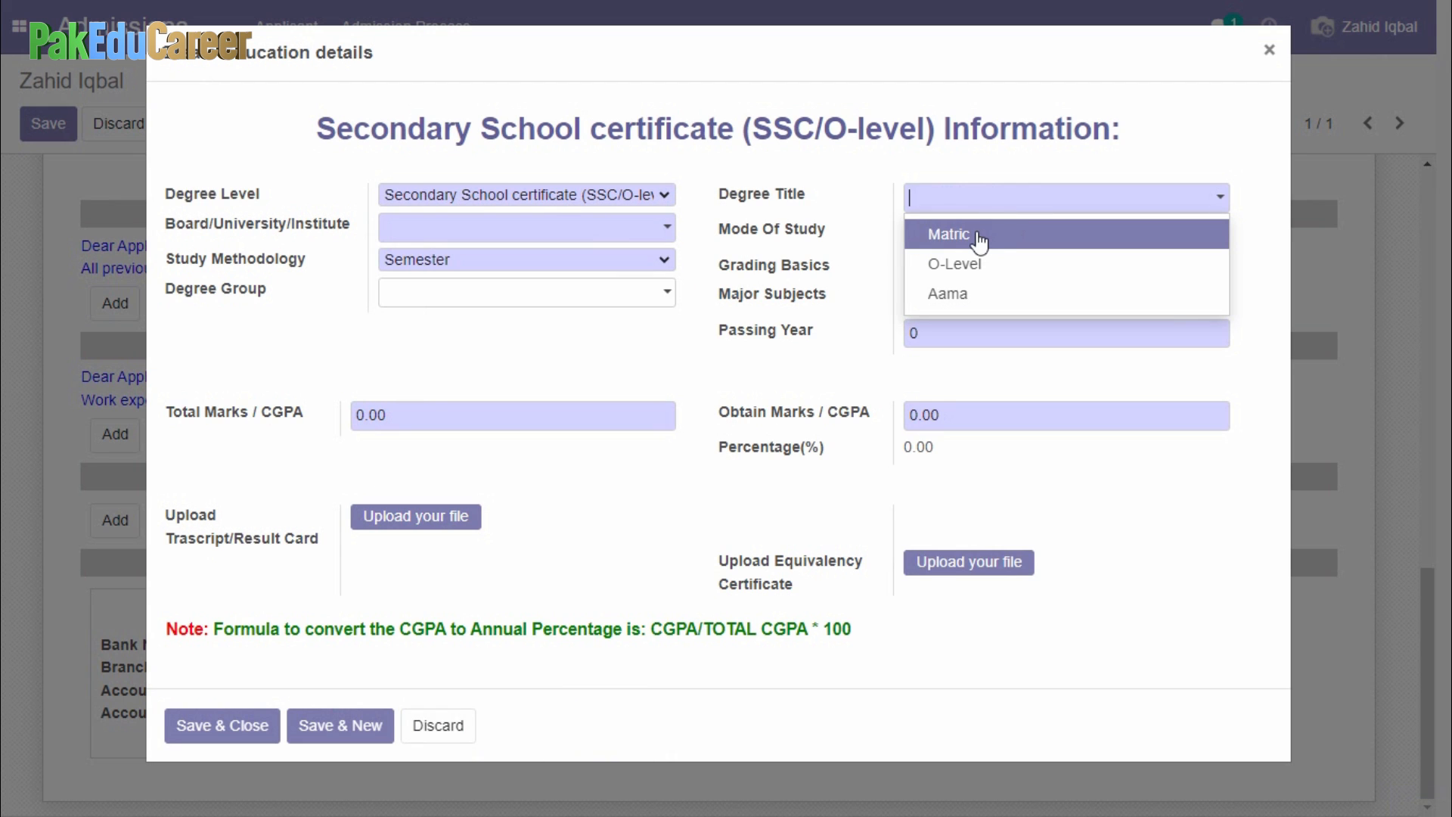
left_click(978, 233)
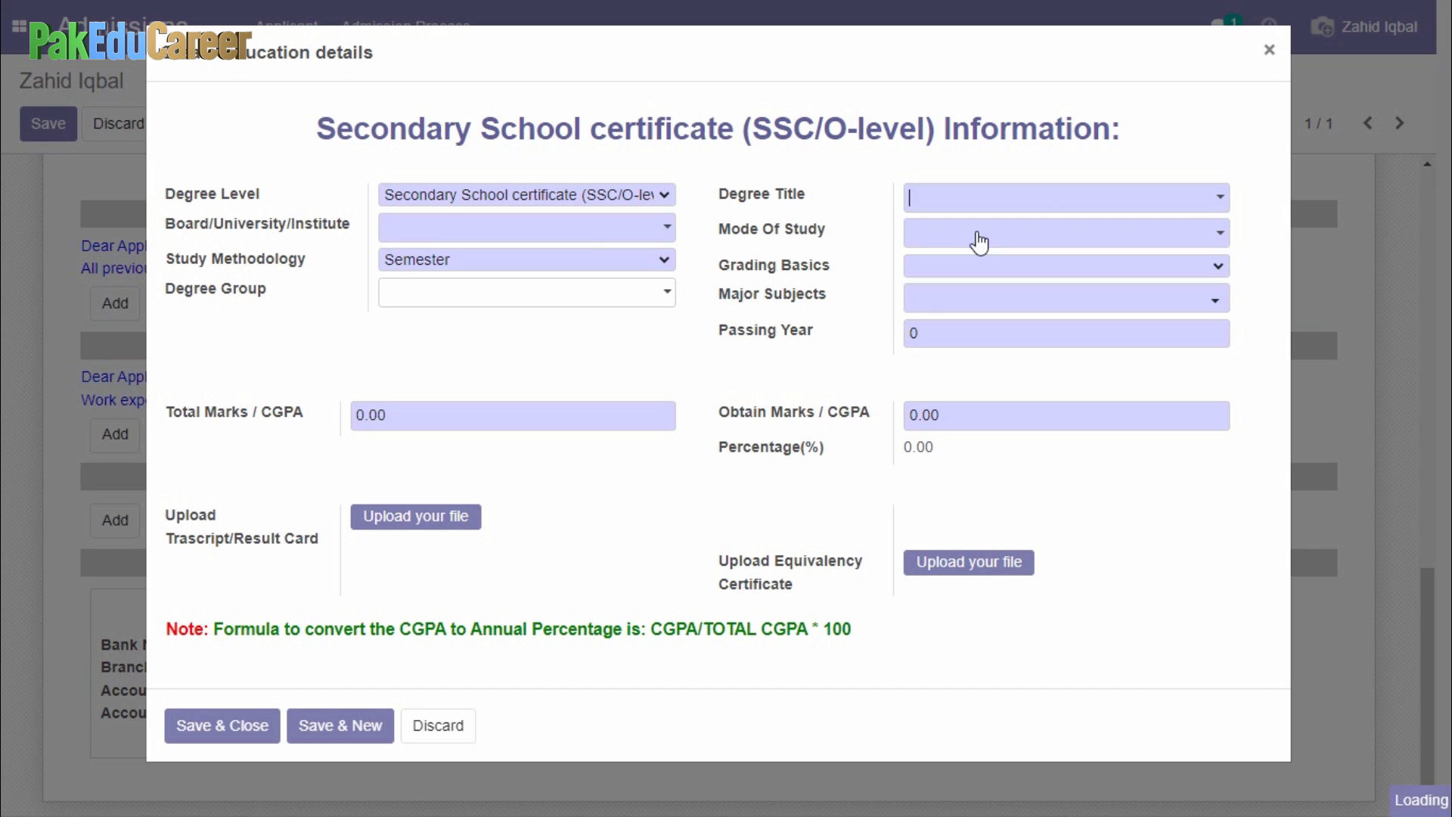
Set the education record's board to BISE Faisalabad and its mode of study to Regular
left_click(497, 229)
type("faisa")
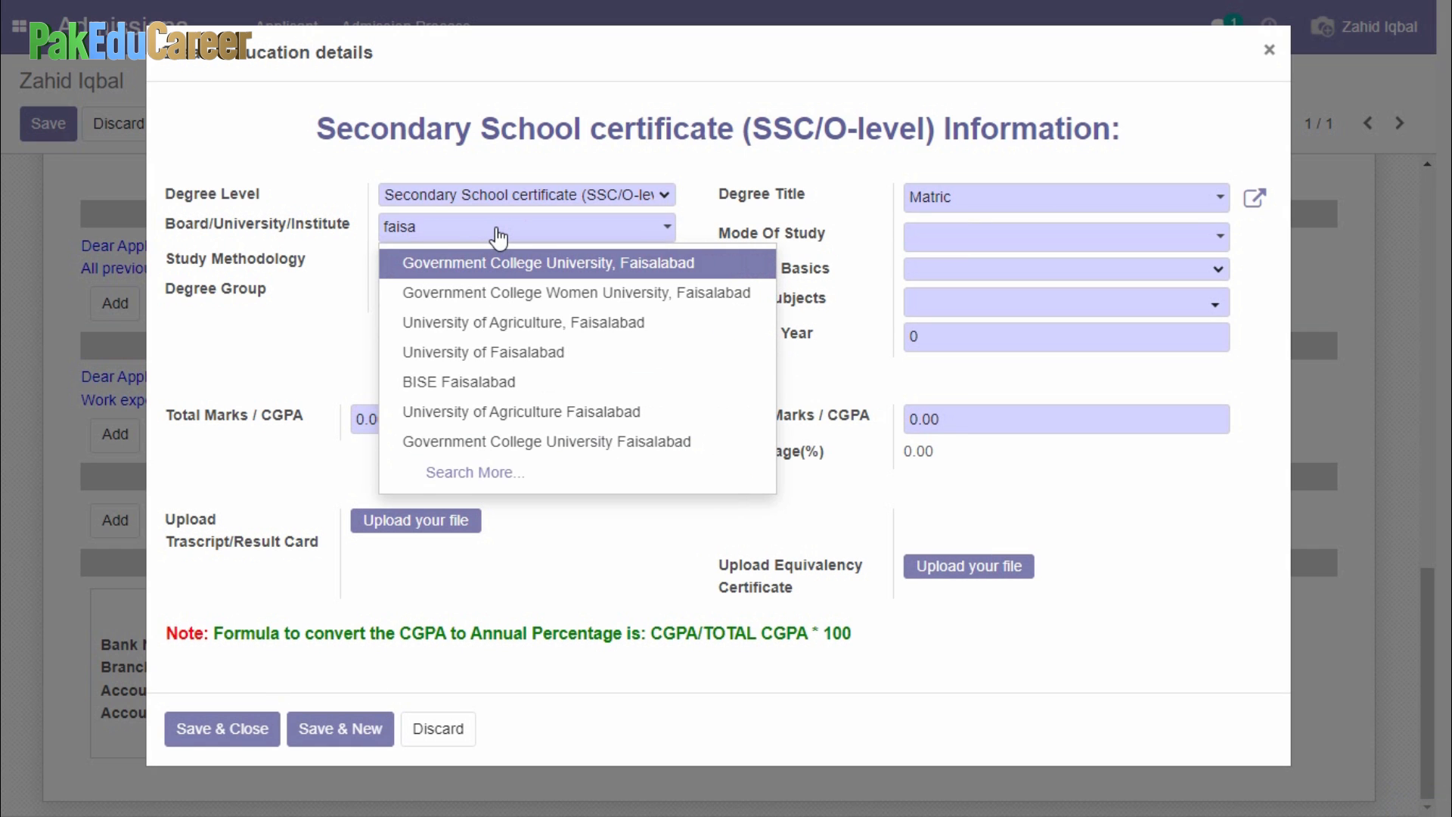
left_click(462, 383)
left_click(1053, 239)
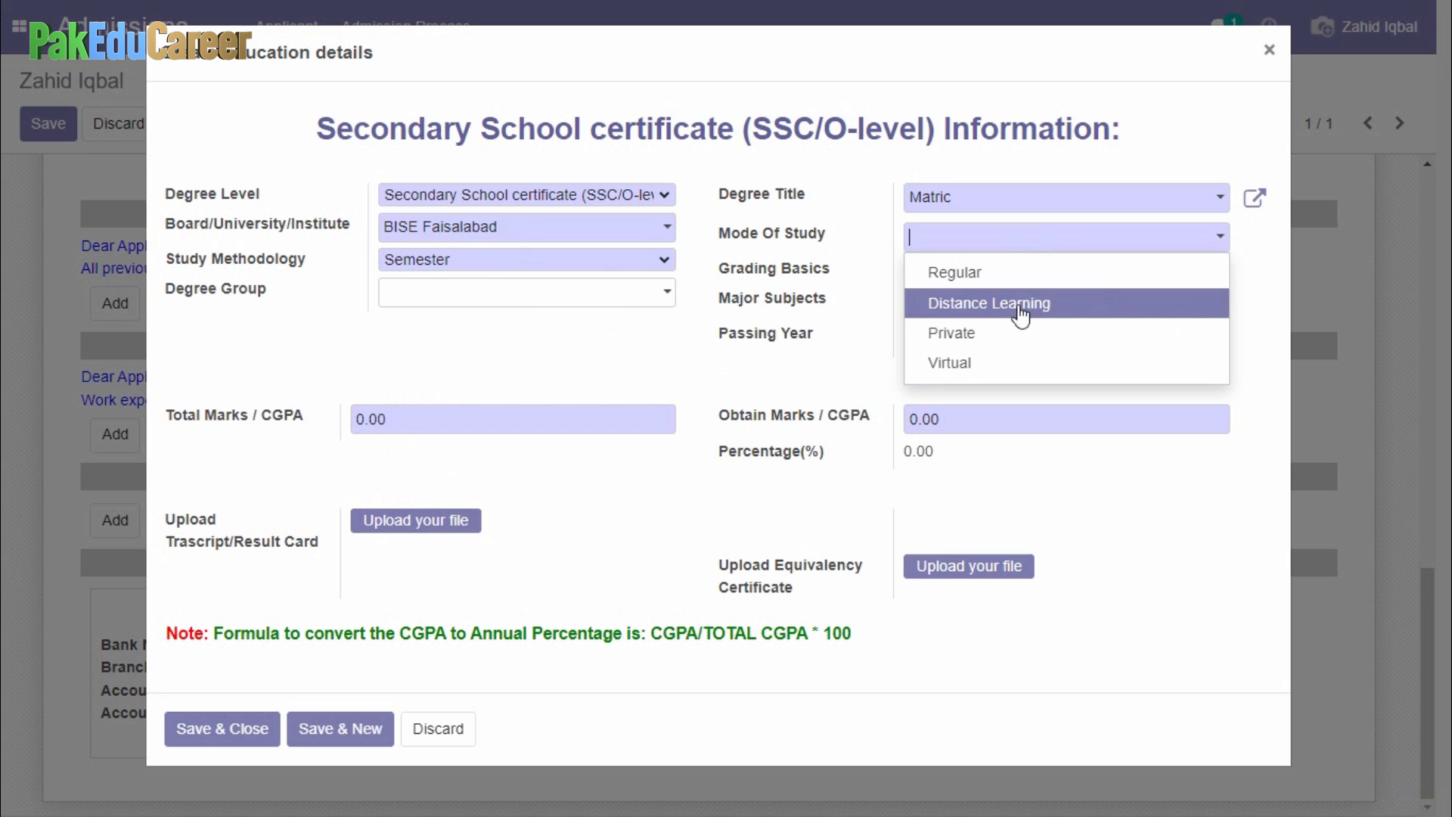
left_click(975, 287)
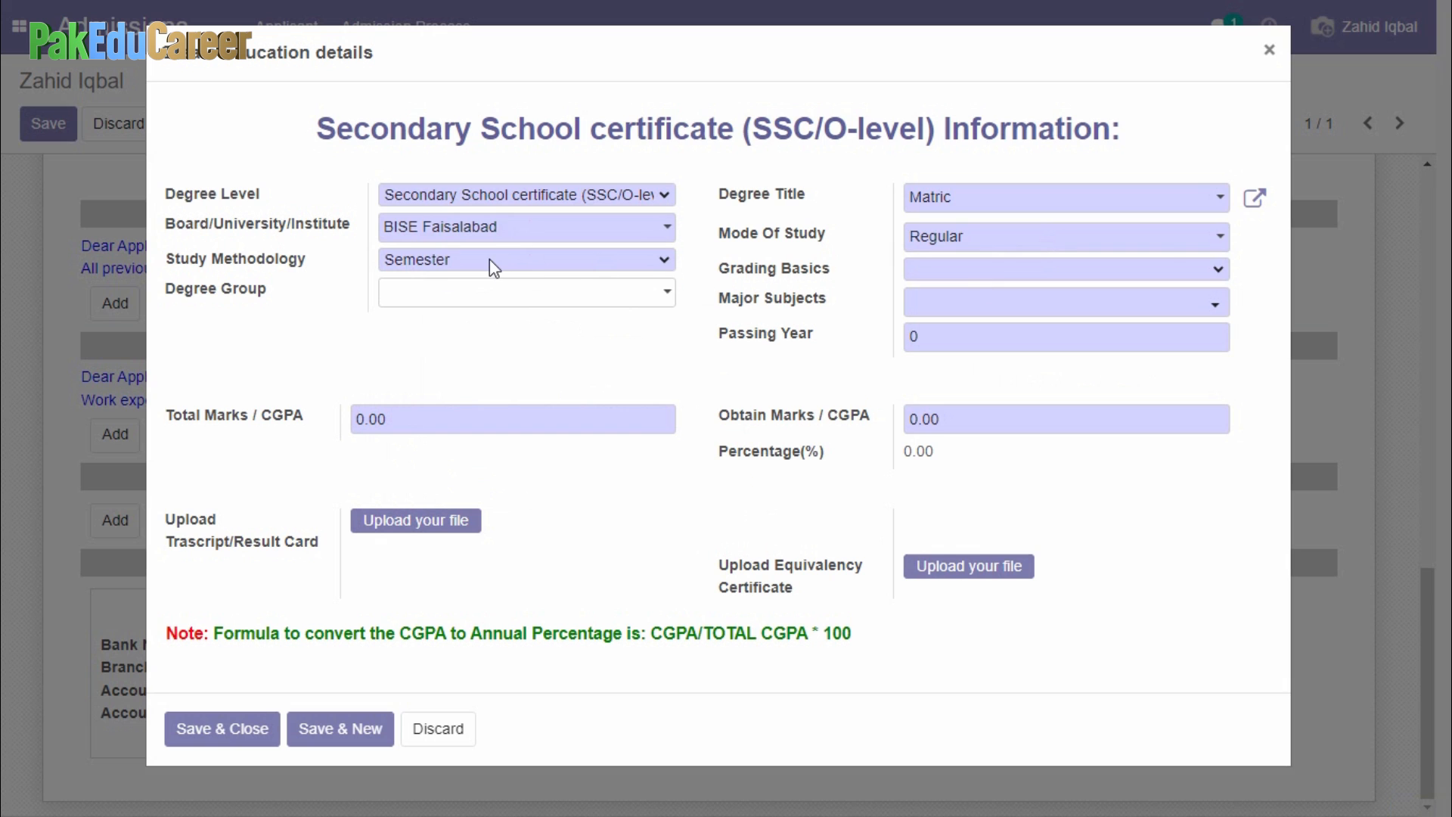
Set the Matric record's study methodology to Annual, grading basics to Percentage and degree group to Science
left_click(656, 263)
left_click(568, 285)
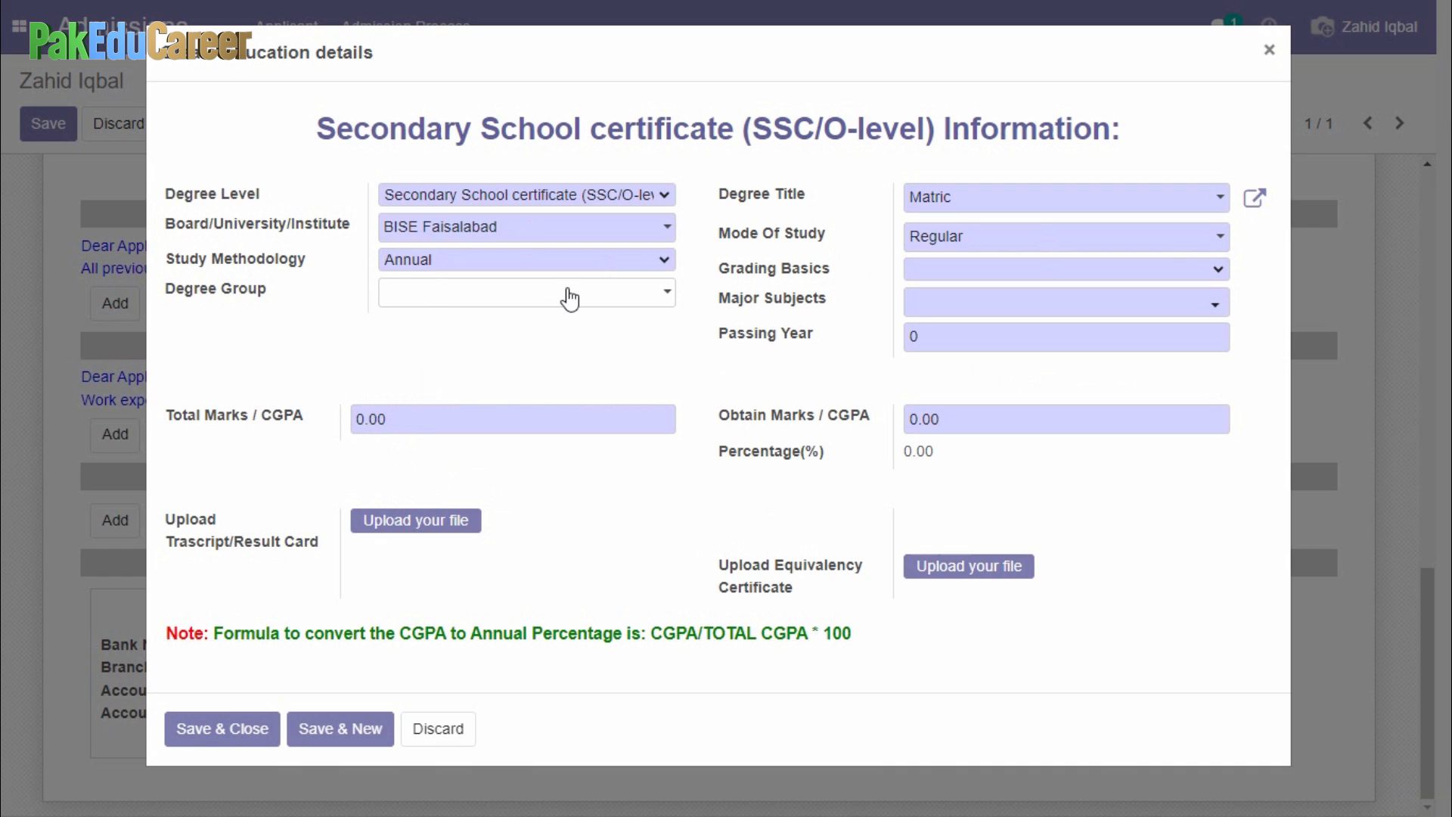
left_click(1003, 271)
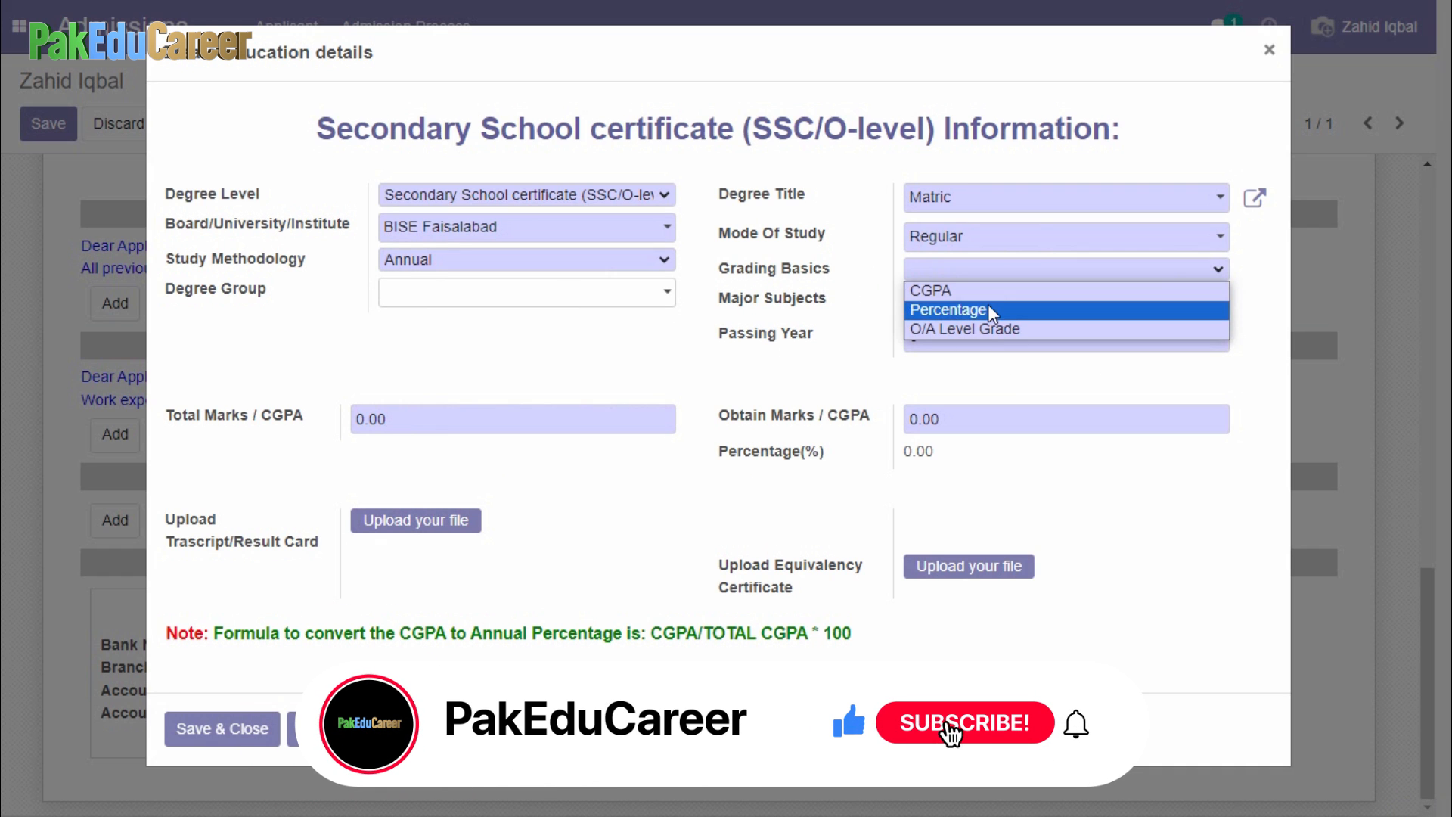
left_click(954, 310)
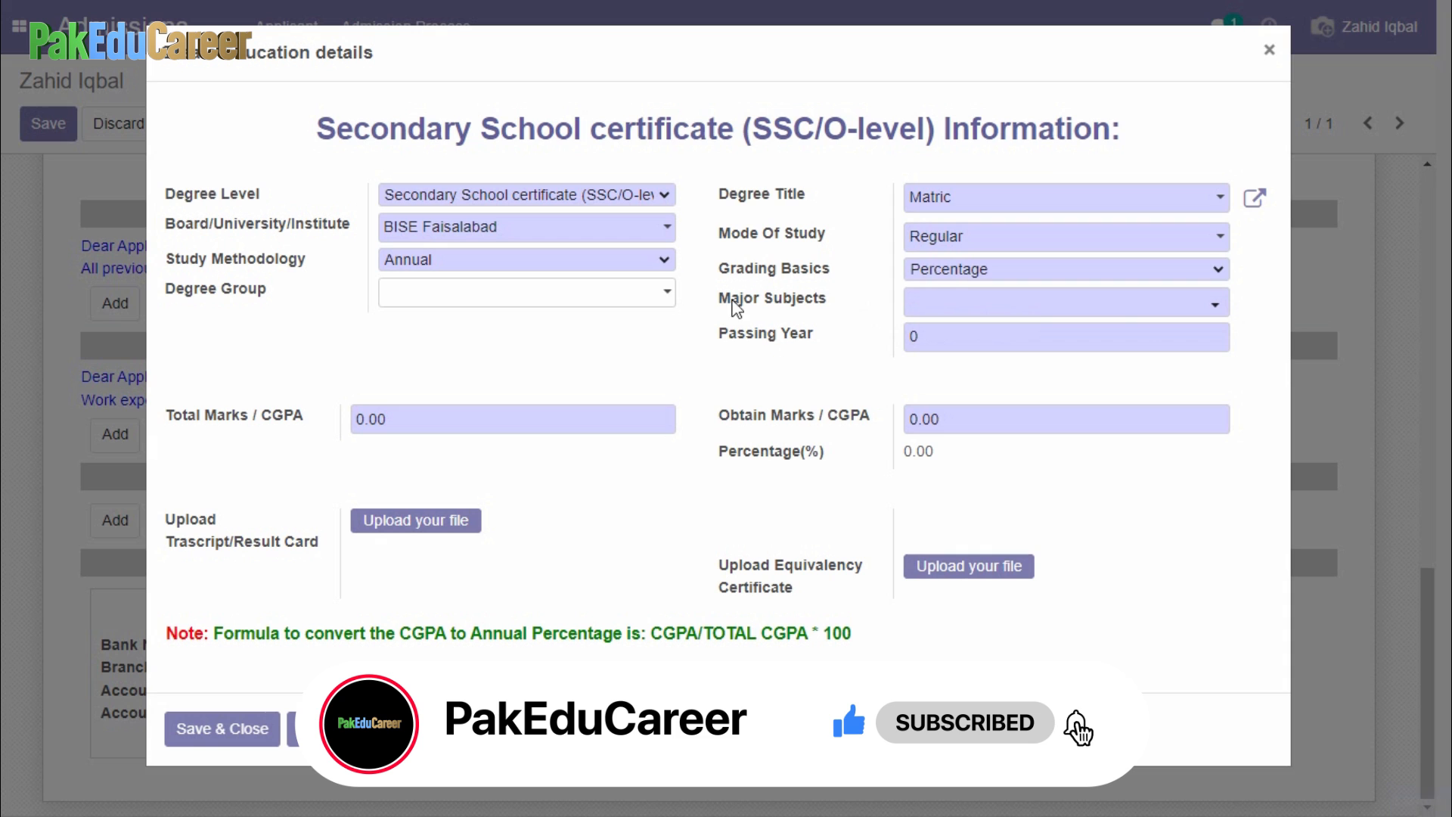
left_click(454, 292)
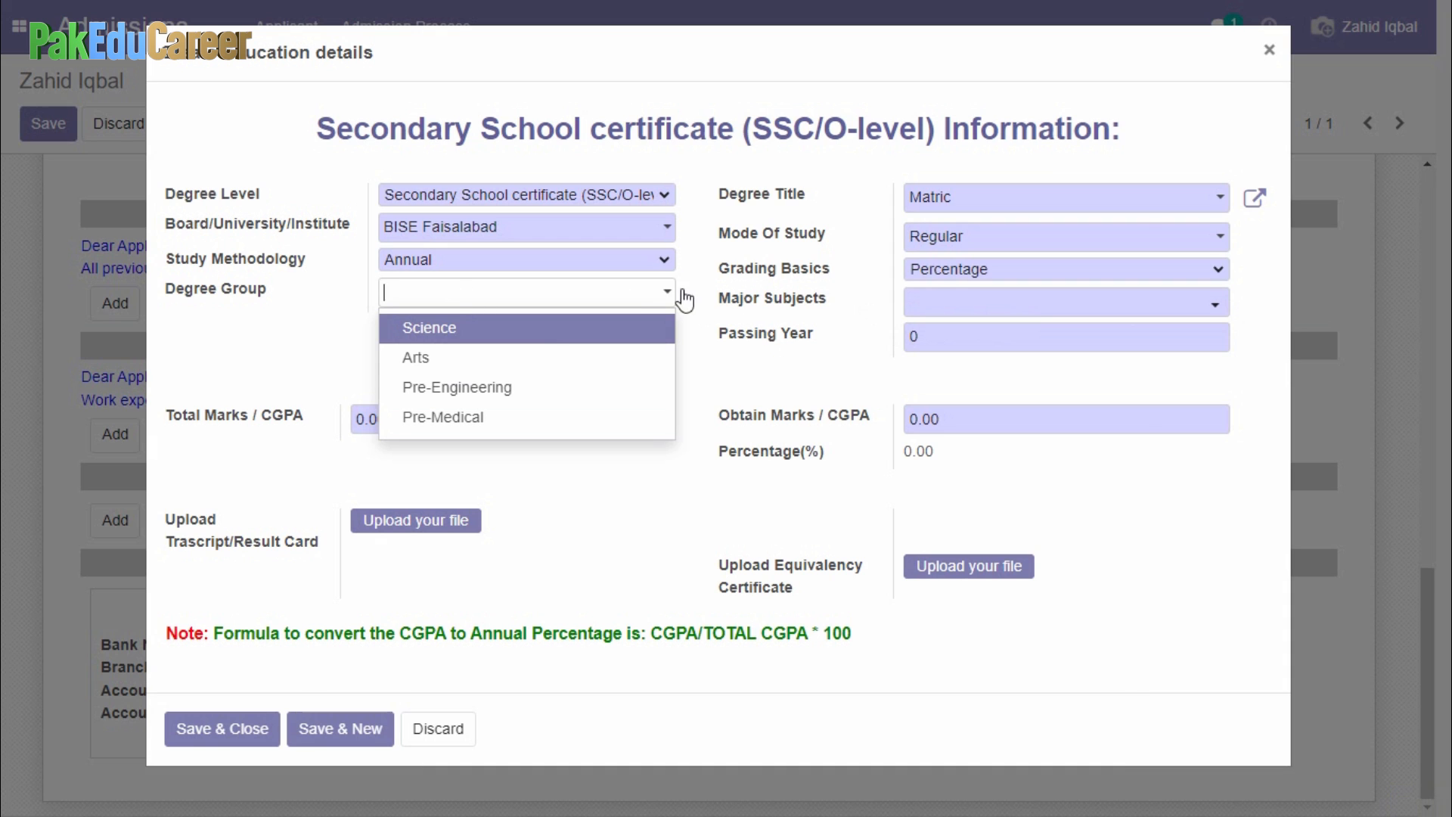
left_click(534, 334)
Add Science from the full subject list as the Matric record's major subject, and set the passing year to 2022
left_click(1214, 306)
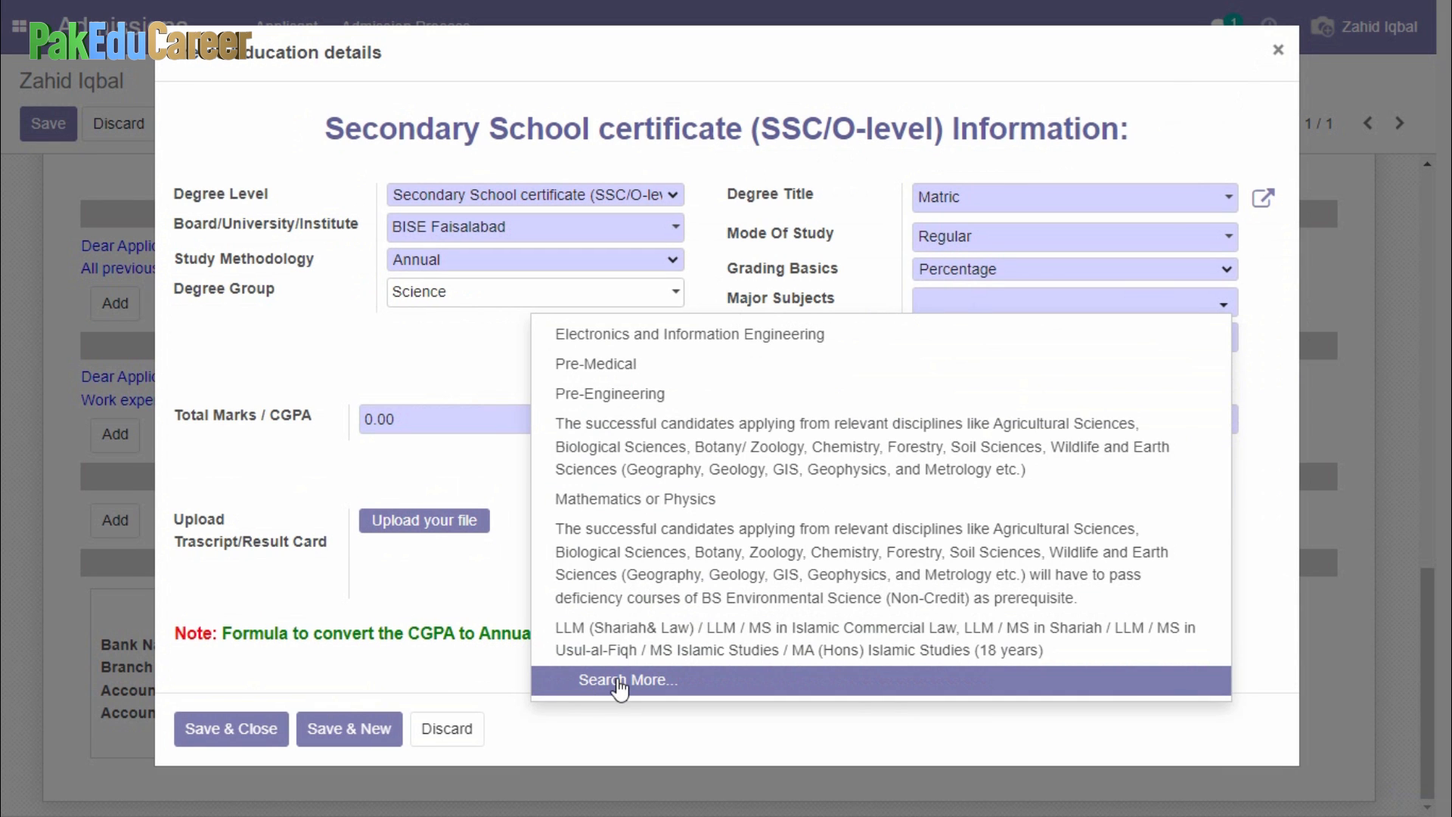
left_click(617, 682)
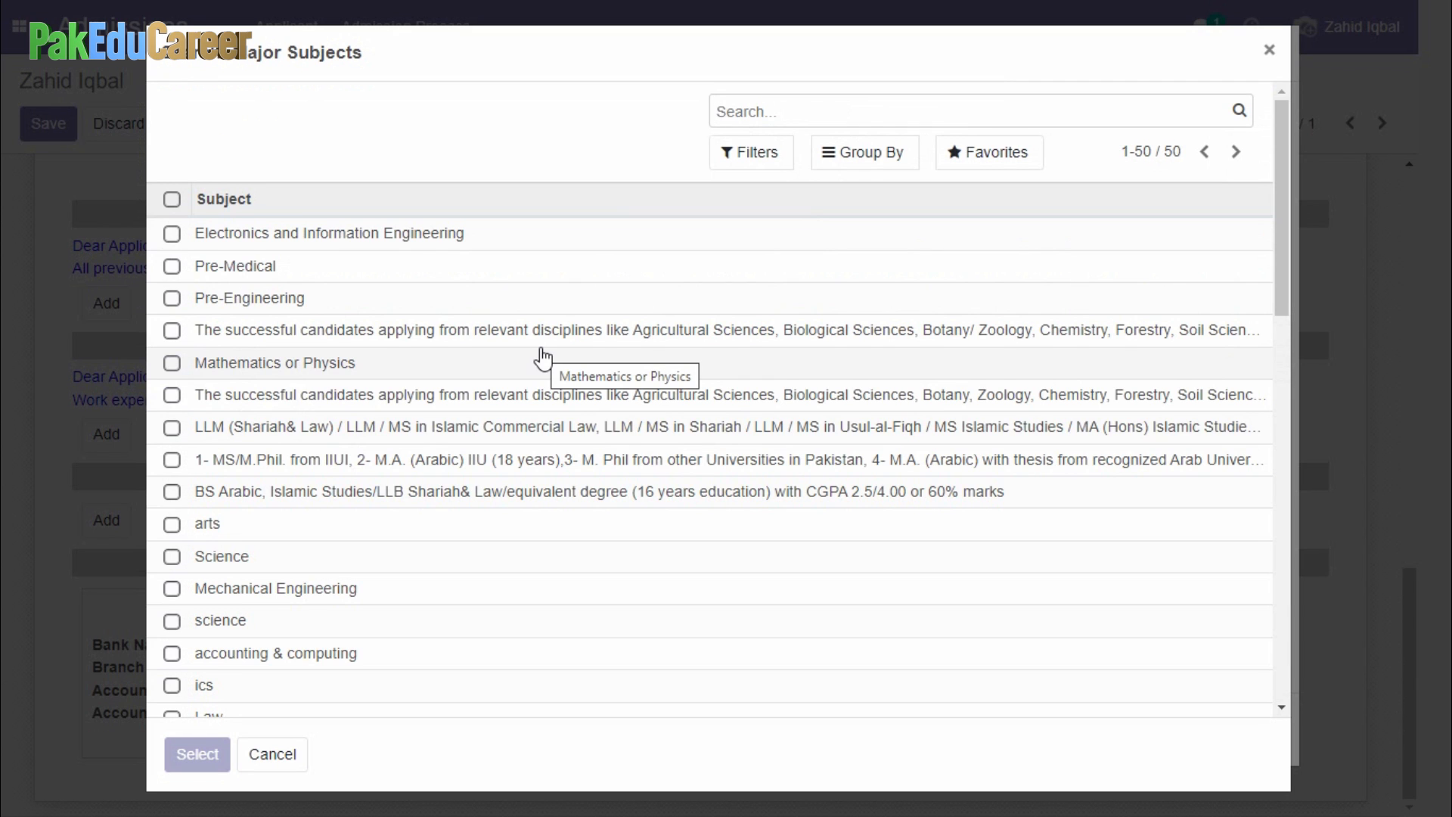
scroll(542, 356, "down", 2)
left_click(172, 450)
left_click(197, 754)
left_click(921, 340)
type("2022")
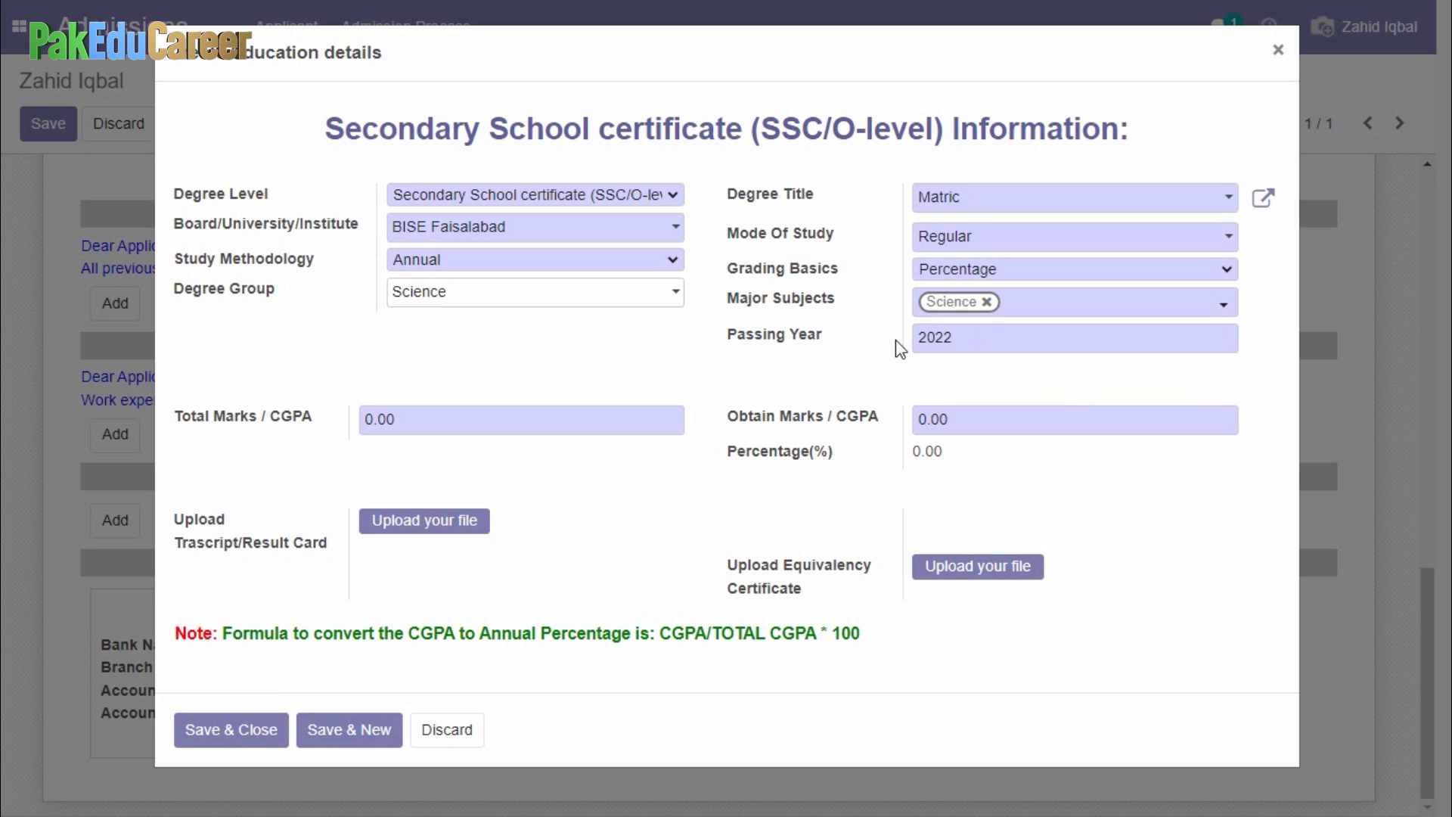
Enter 1100 total marks and 1000 obtained marks for the Matric record
left_click(447, 421)
type("1100")
left_click(973, 428)
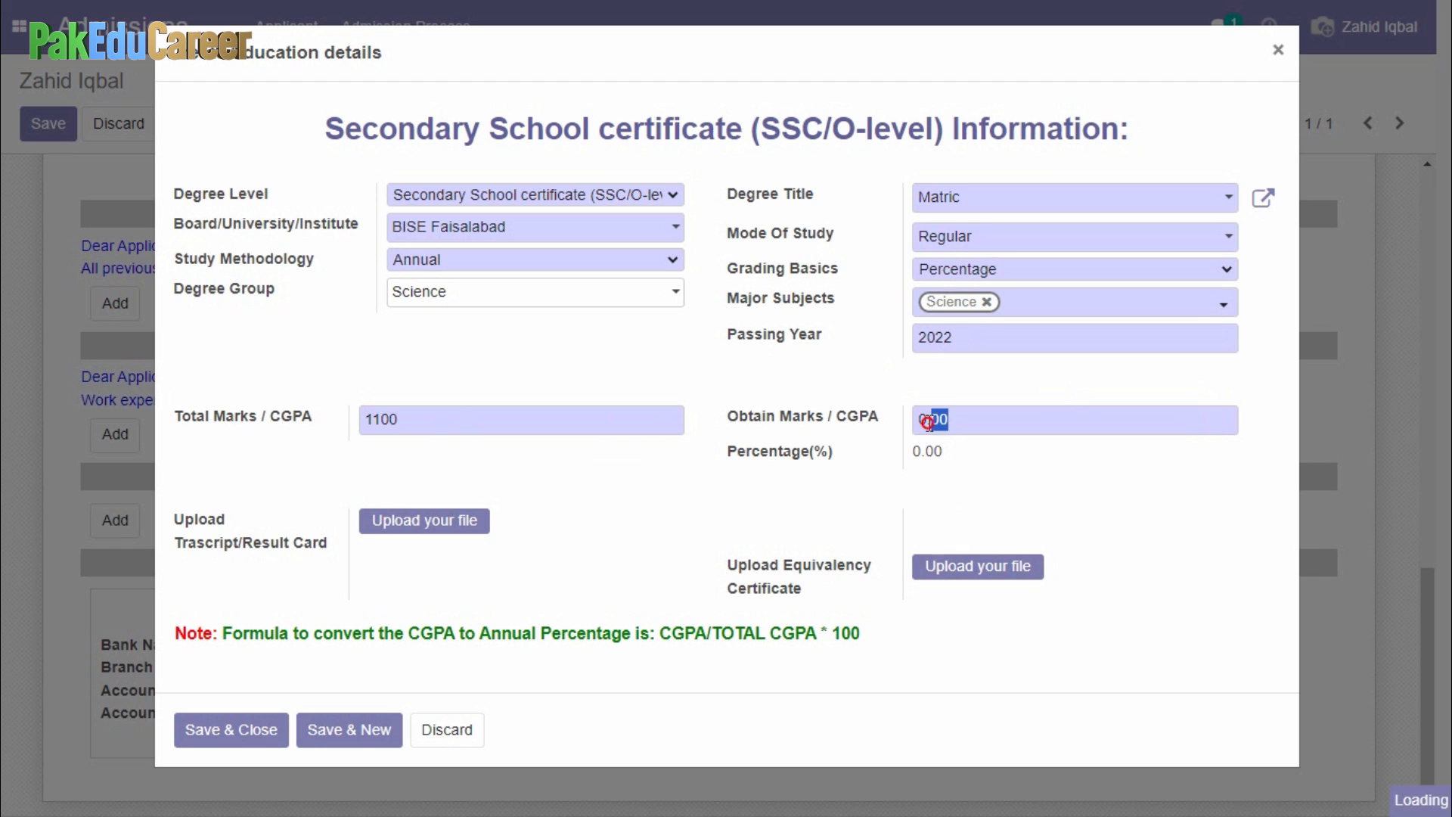
type("1000")
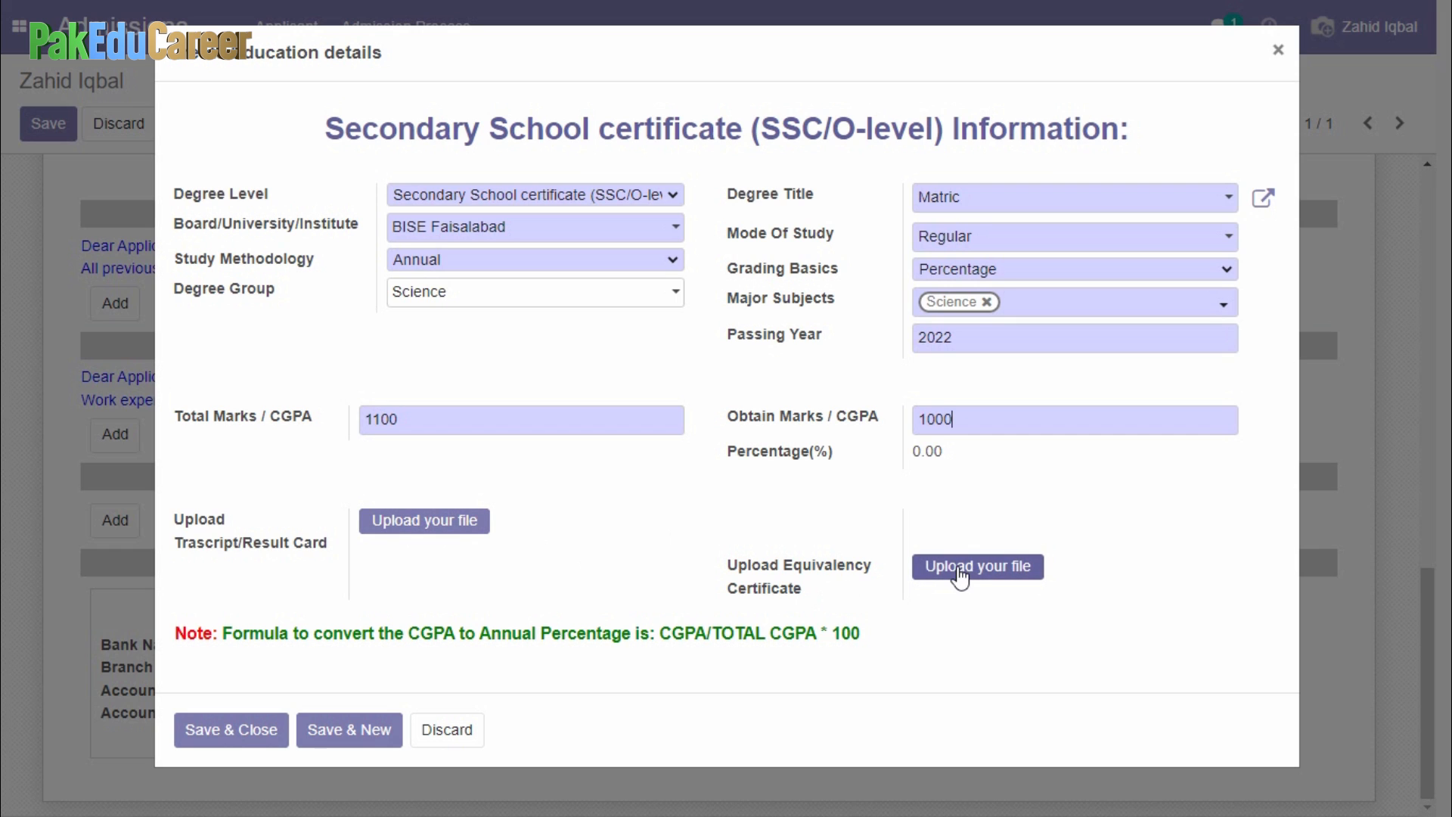
key("Tab")
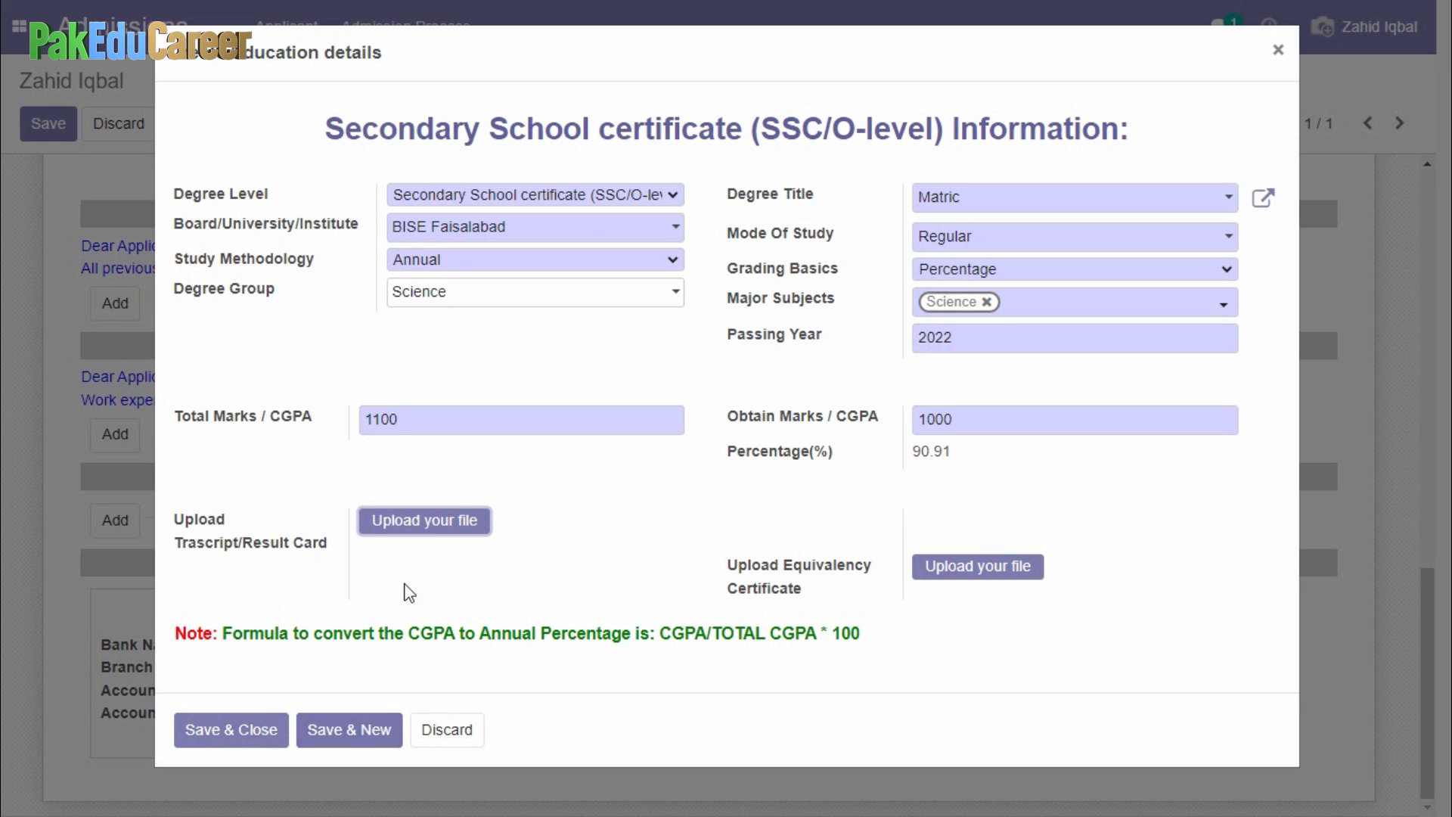
Save the Matric record and start another with degree level Higher Secondary School Certificate (HSSC/A-level) and degree title FSC
left_click(674, 196)
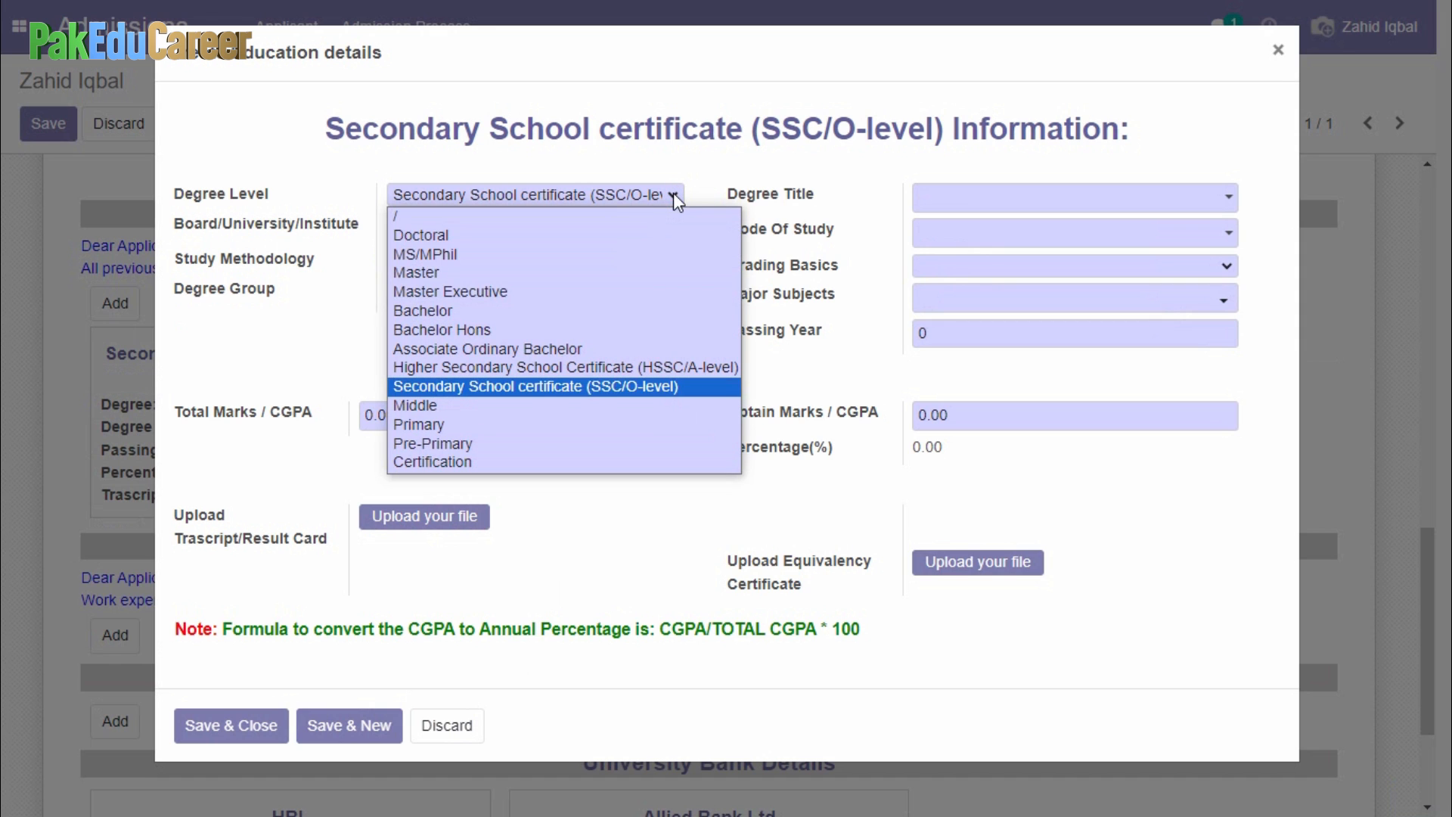
left_click(577, 367)
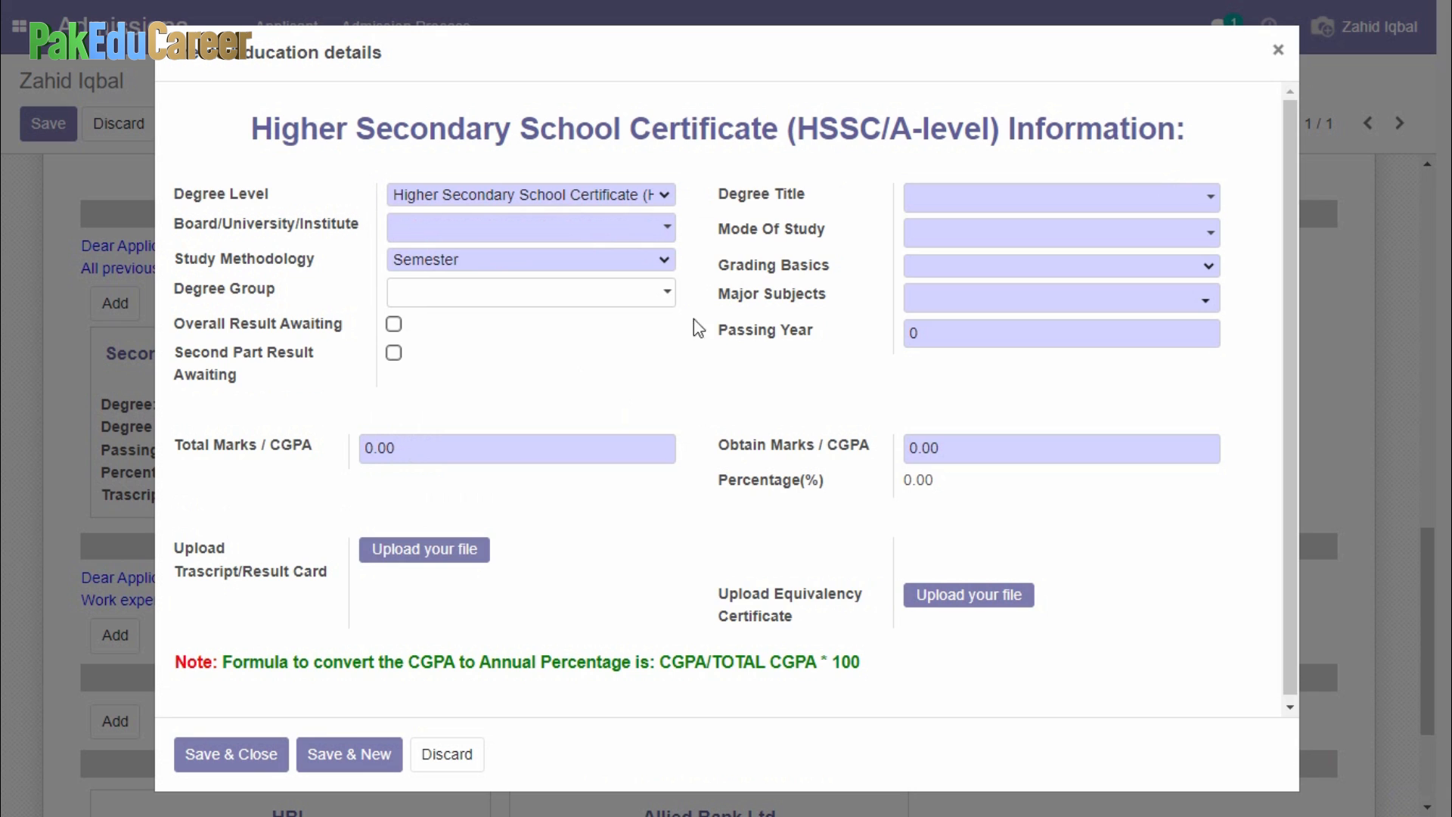
left_click(1007, 209)
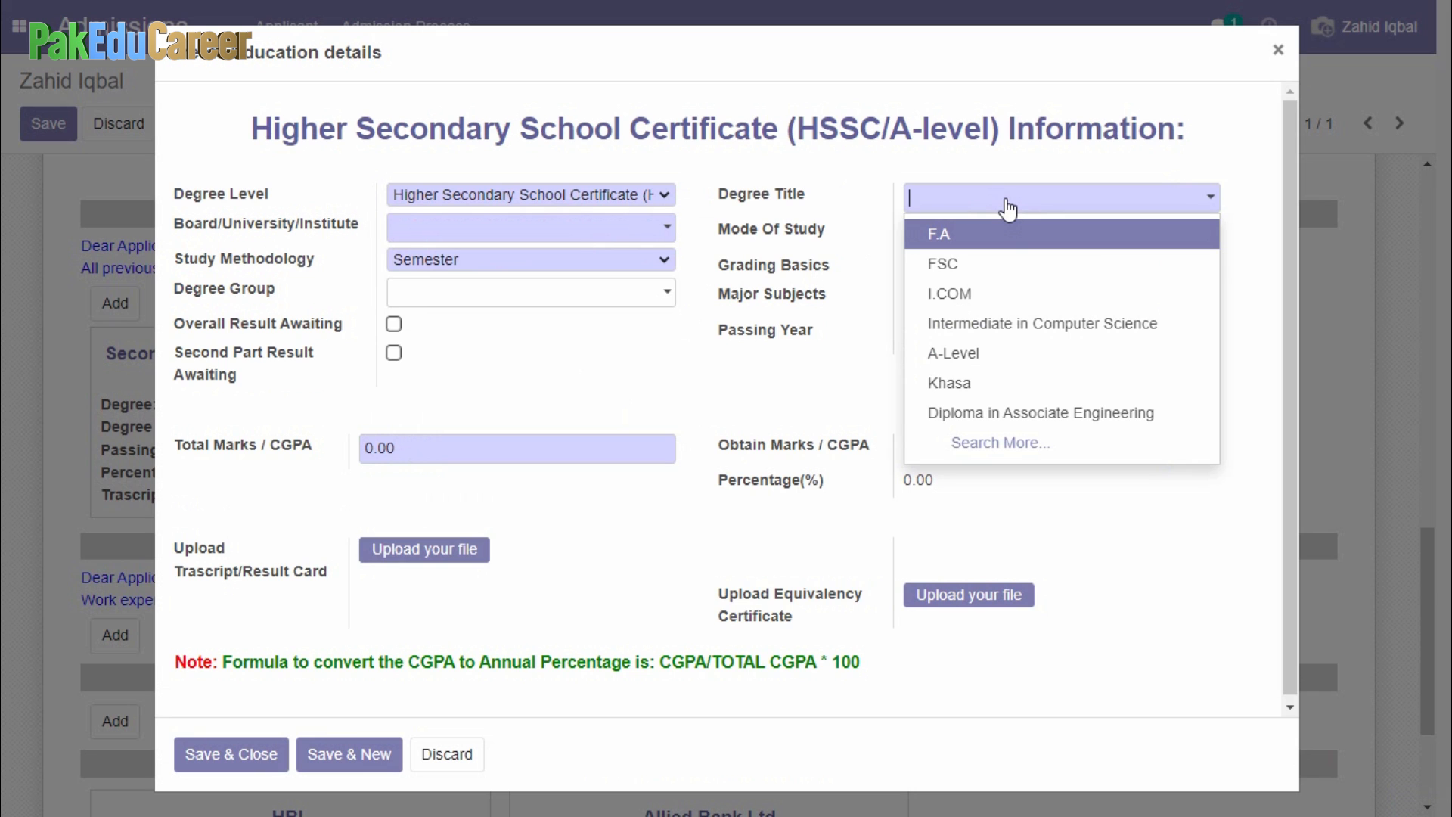
left_click(1027, 264)
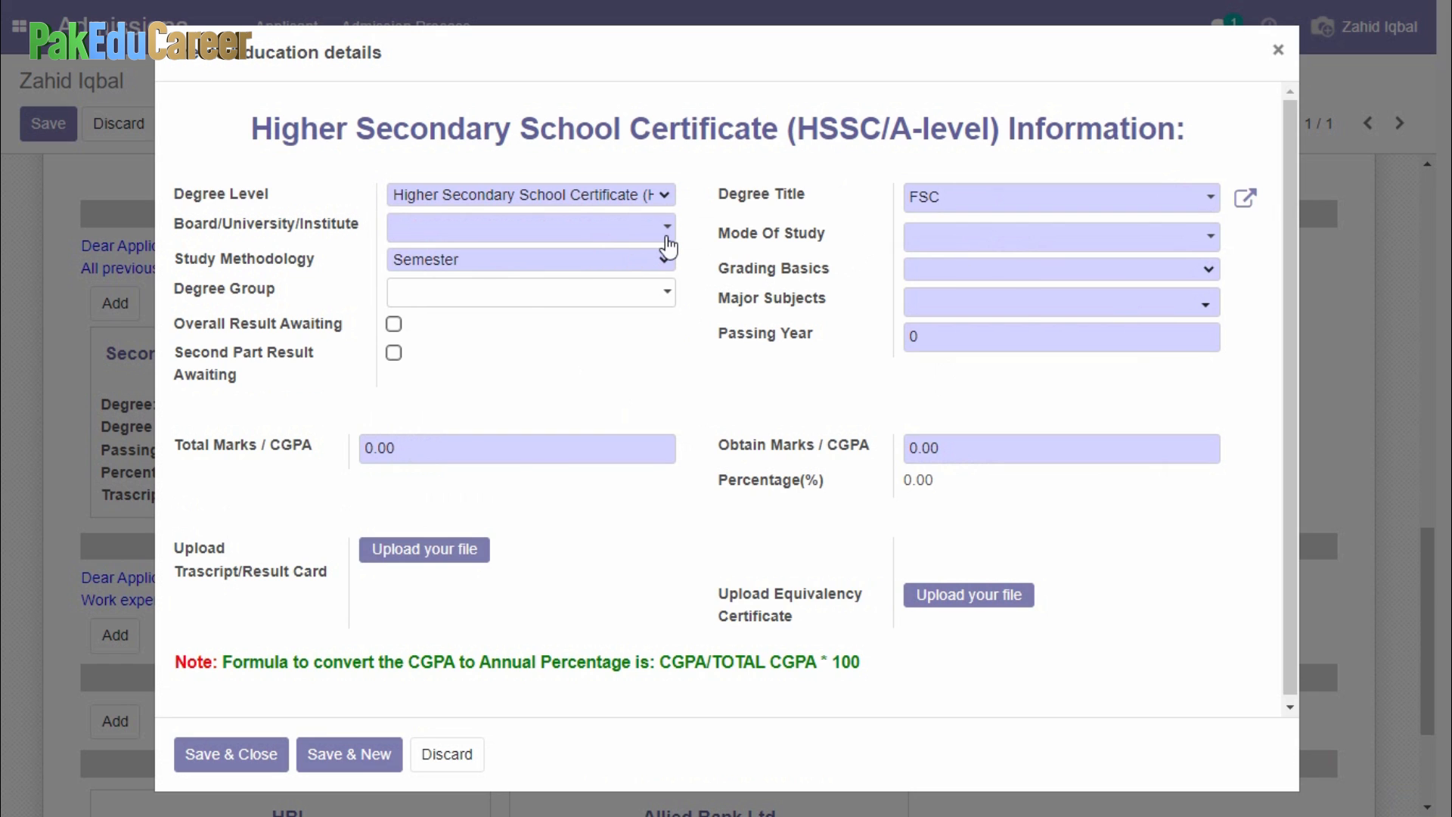
Set the FSC record's board to BISE Faisalabad and its mode of study to Regular
left_click(668, 242)
type("faisa")
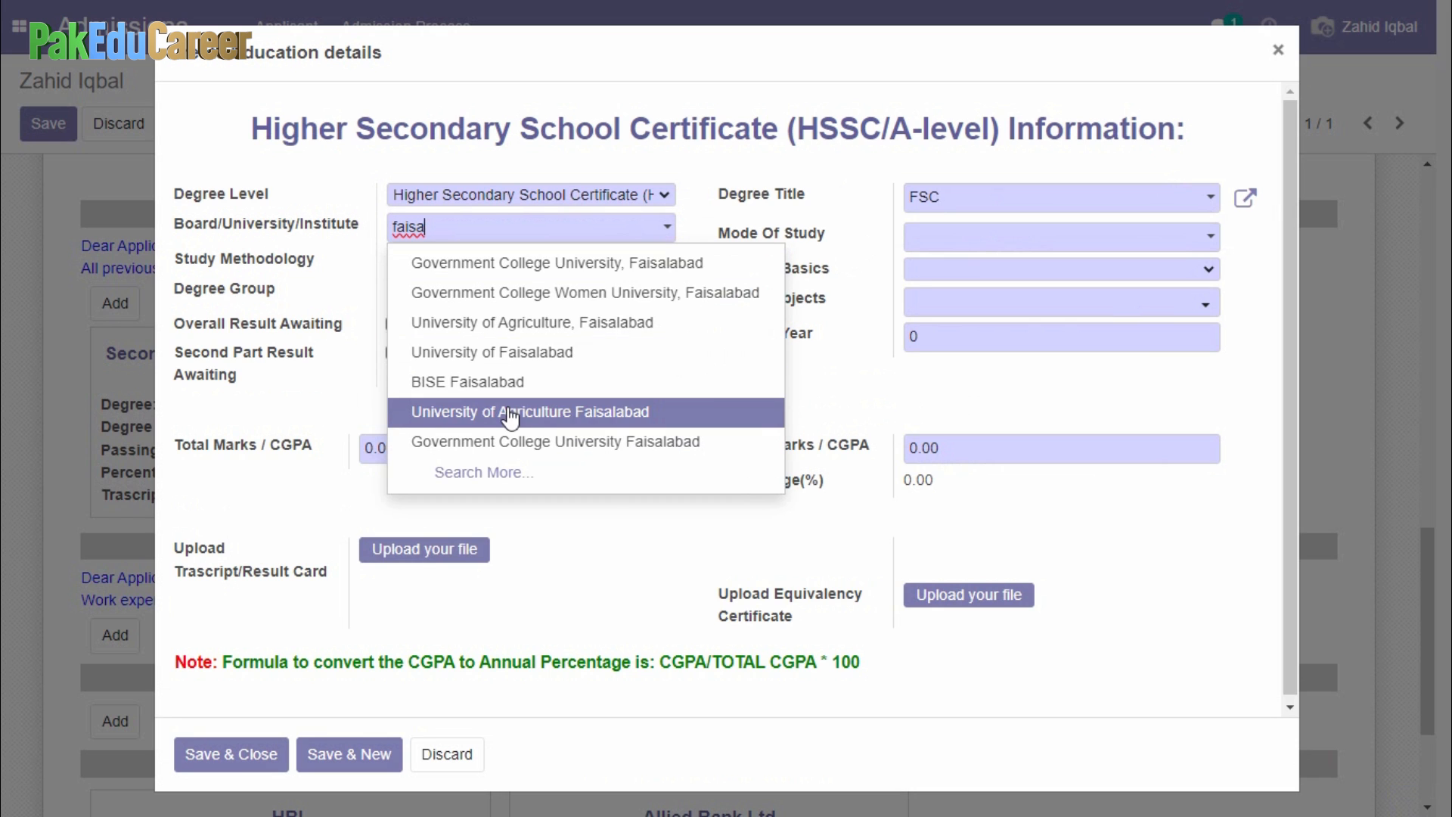
left_click(513, 383)
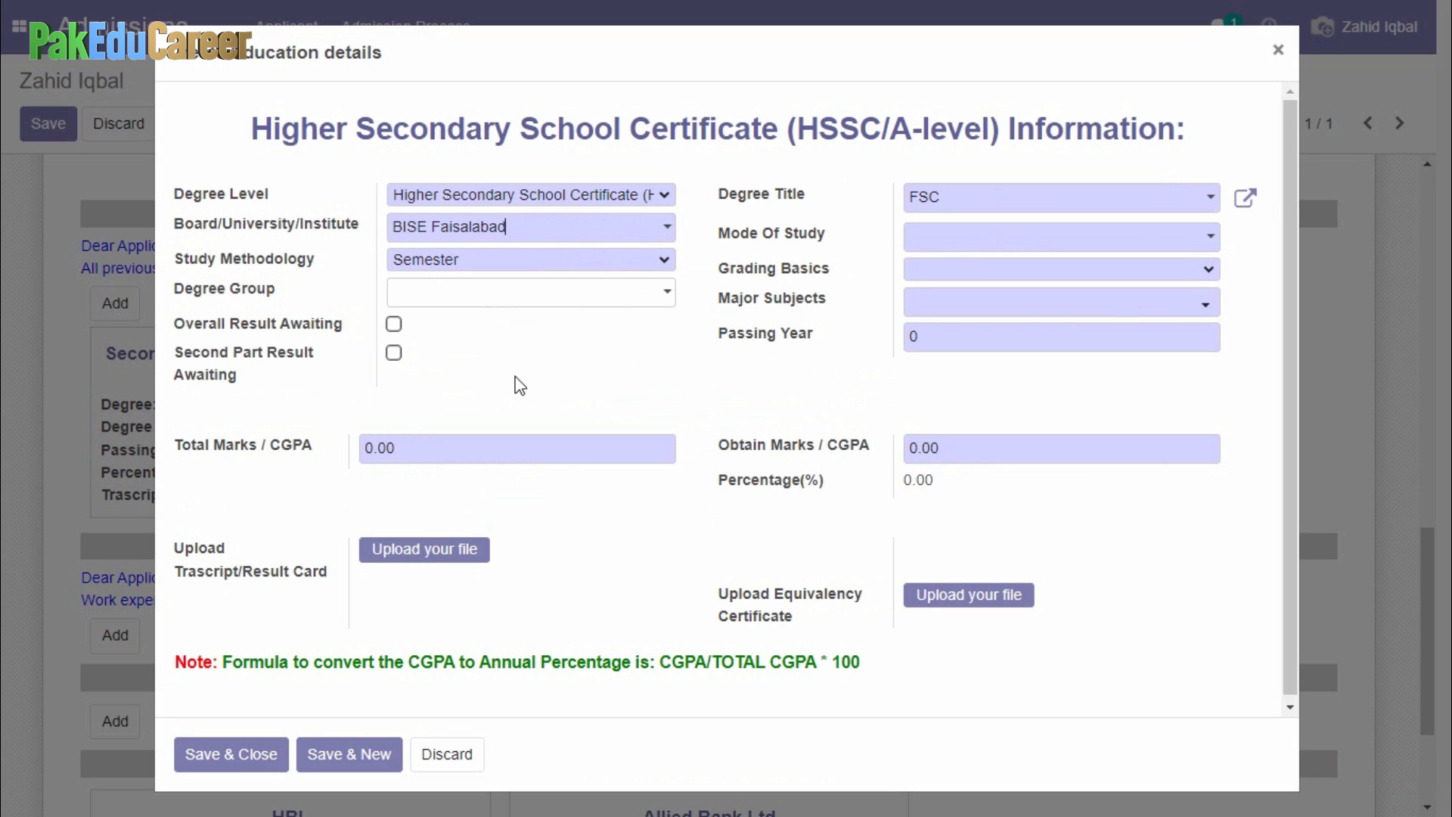
left_click(1161, 247)
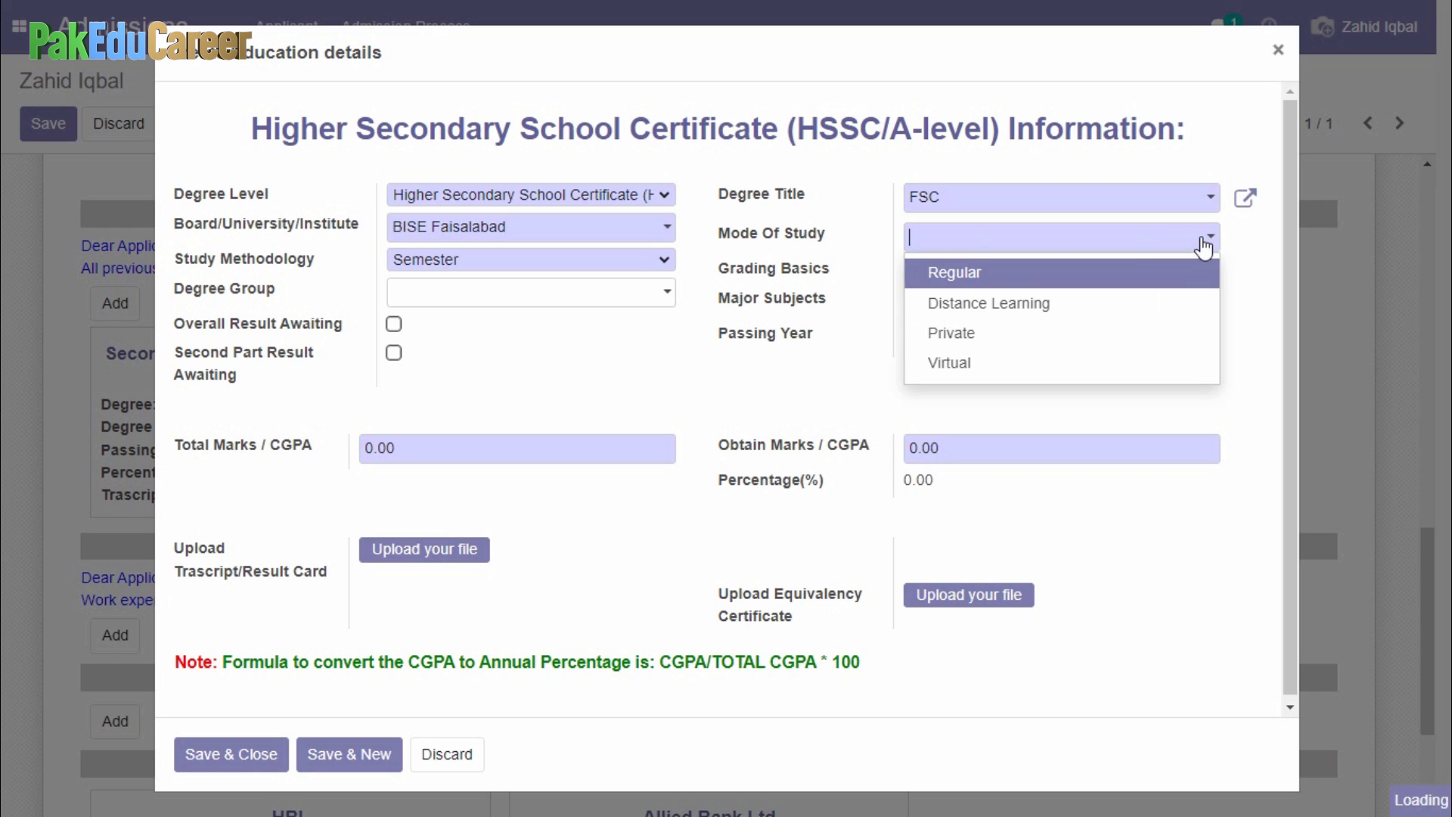
left_click(1027, 277)
Set the FSC record's study methodology to Annual and its grading basics to Percentage
left_click(657, 261)
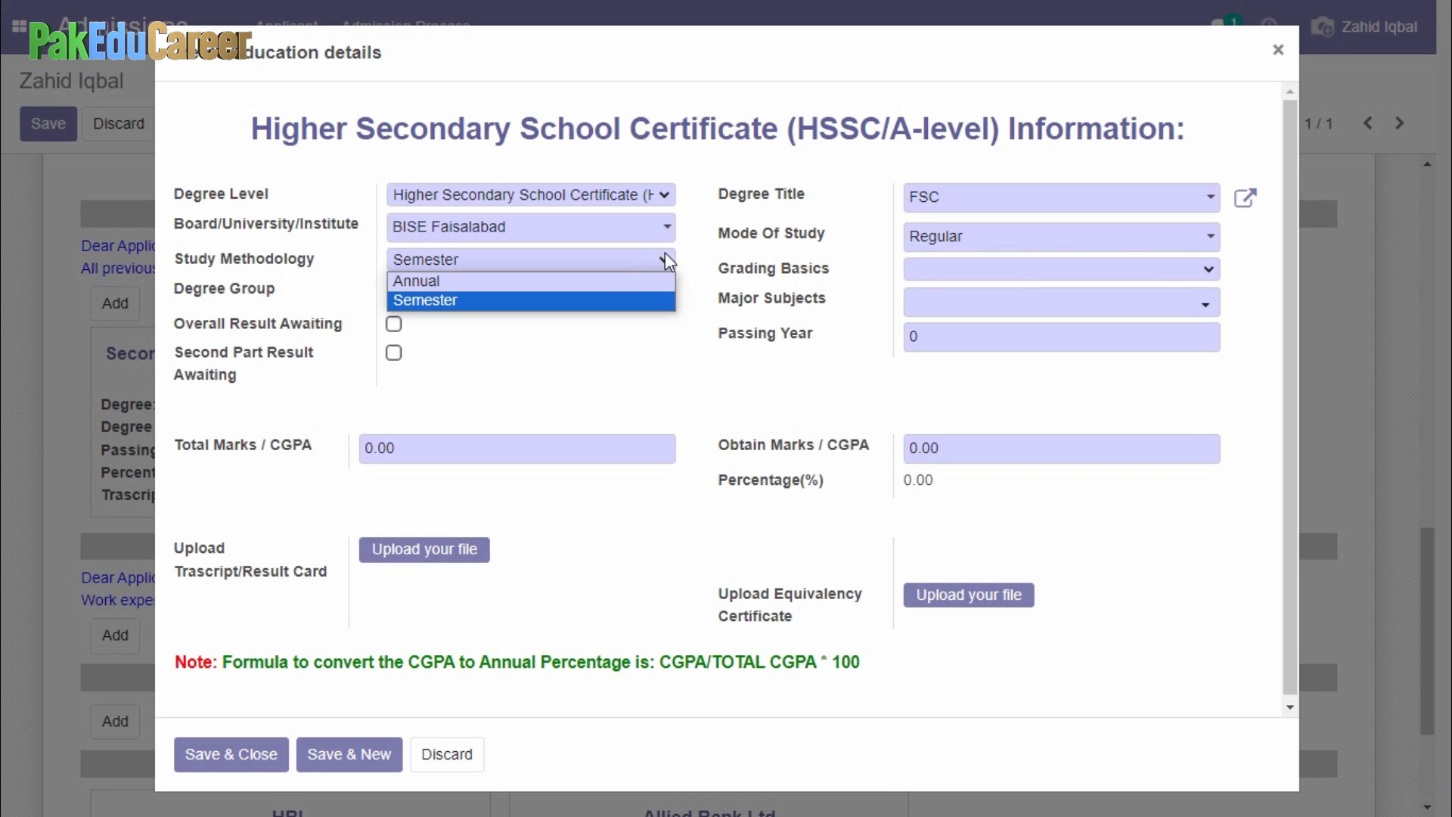
left_click(487, 282)
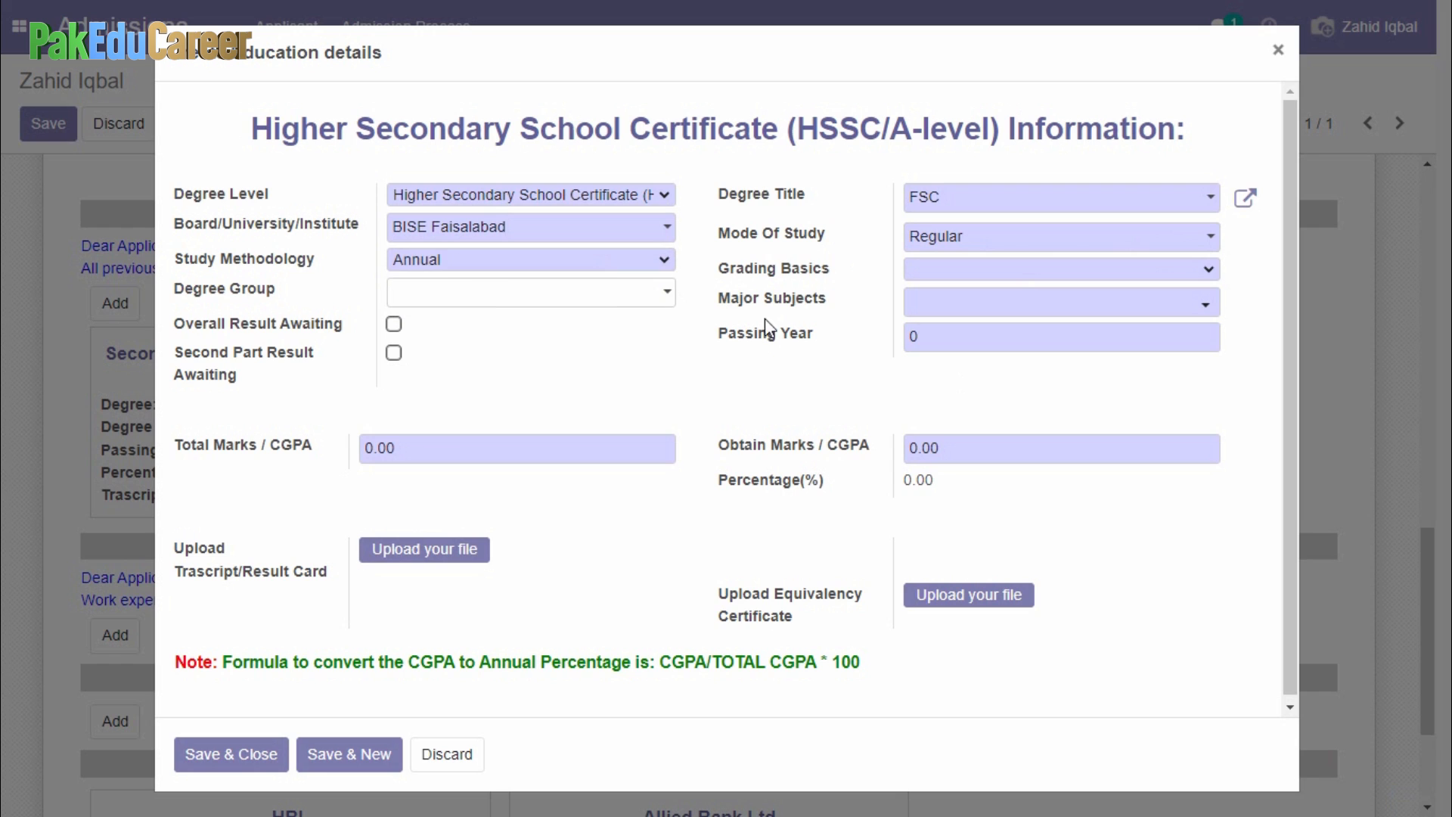
left_click(1123, 270)
left_click(1023, 307)
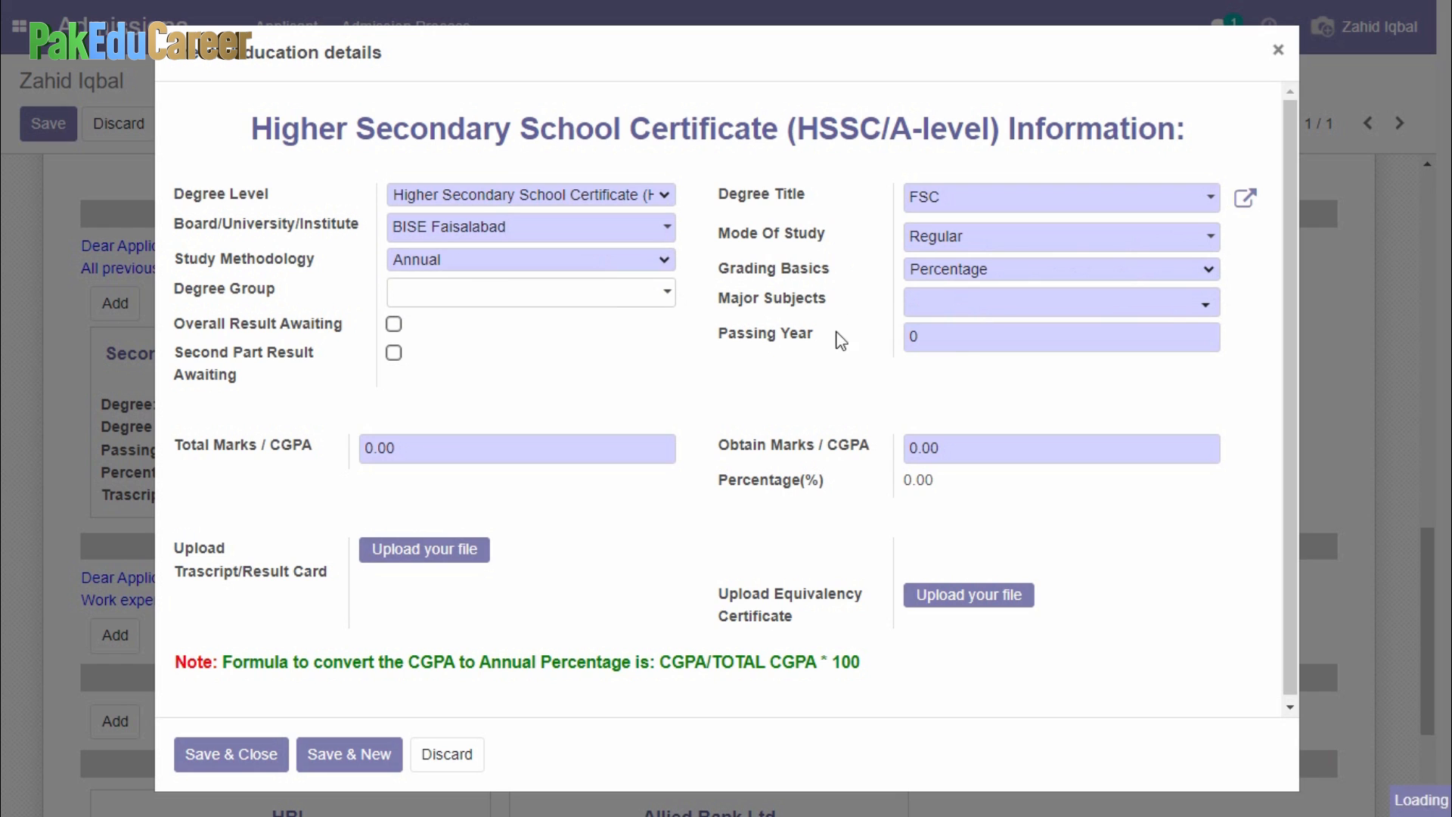
Choose Pre-Medical as both the degree group and the major subject of the FSC record
left_click(666, 297)
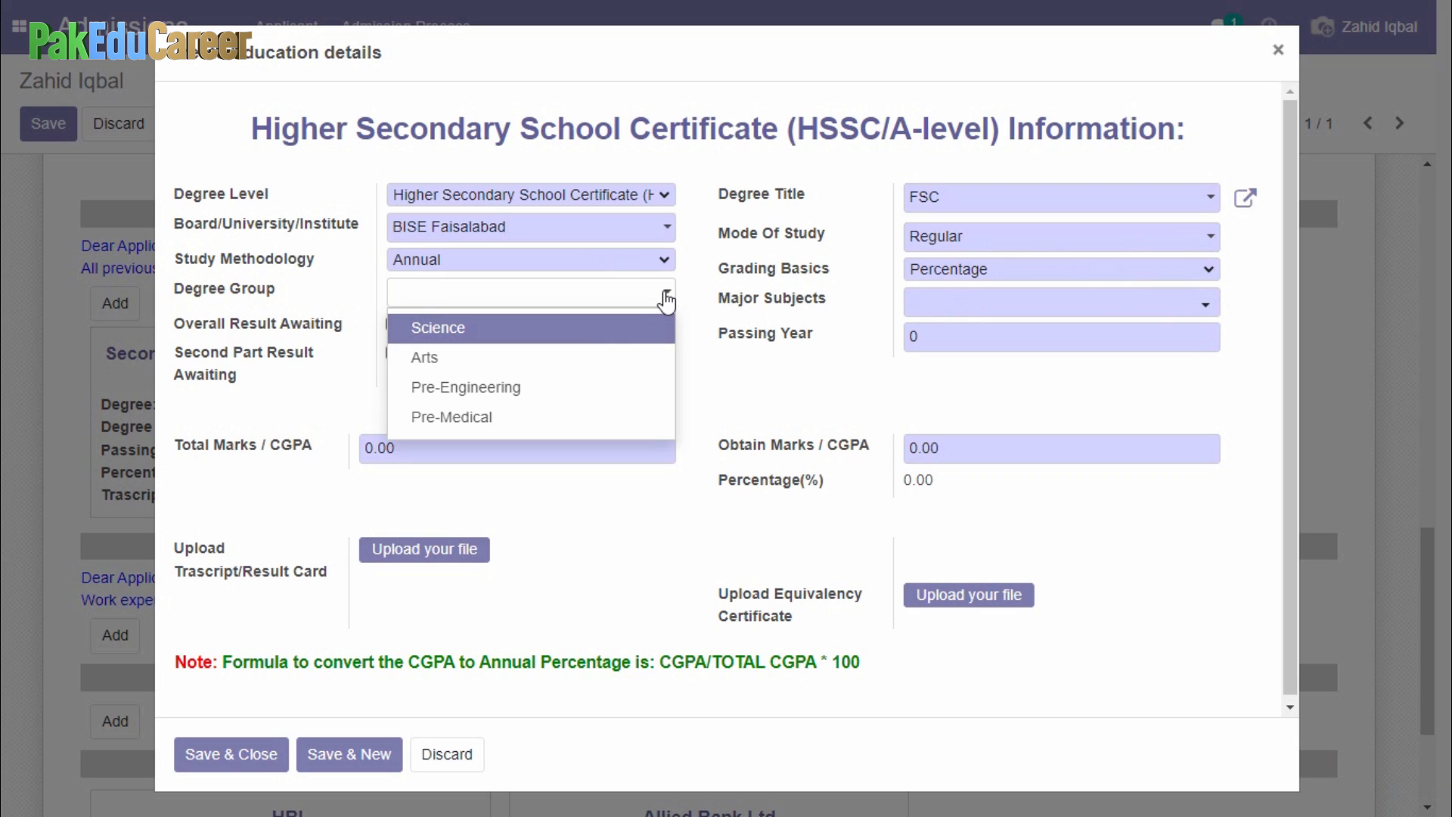
left_click(524, 417)
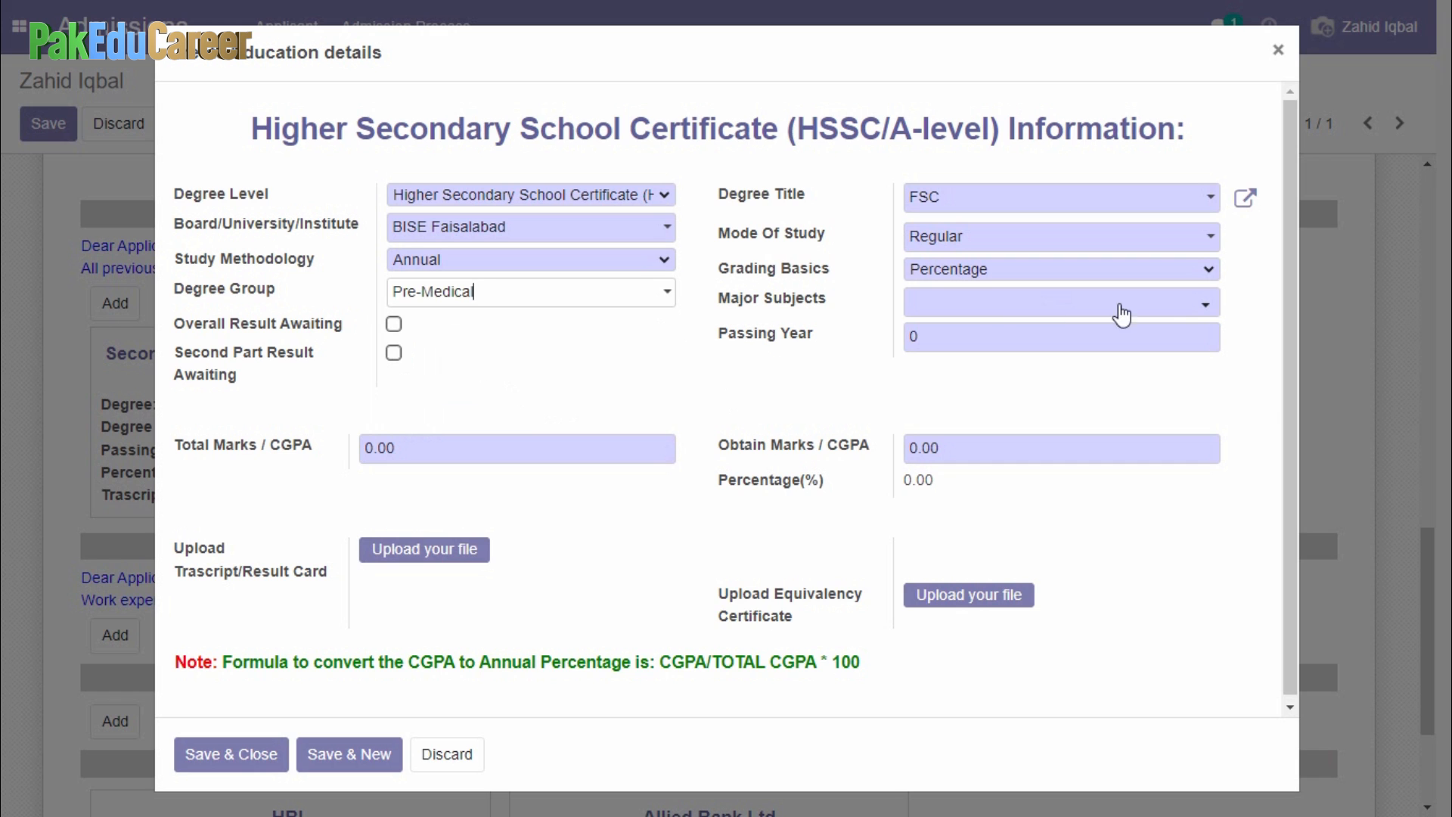
left_click(1207, 305)
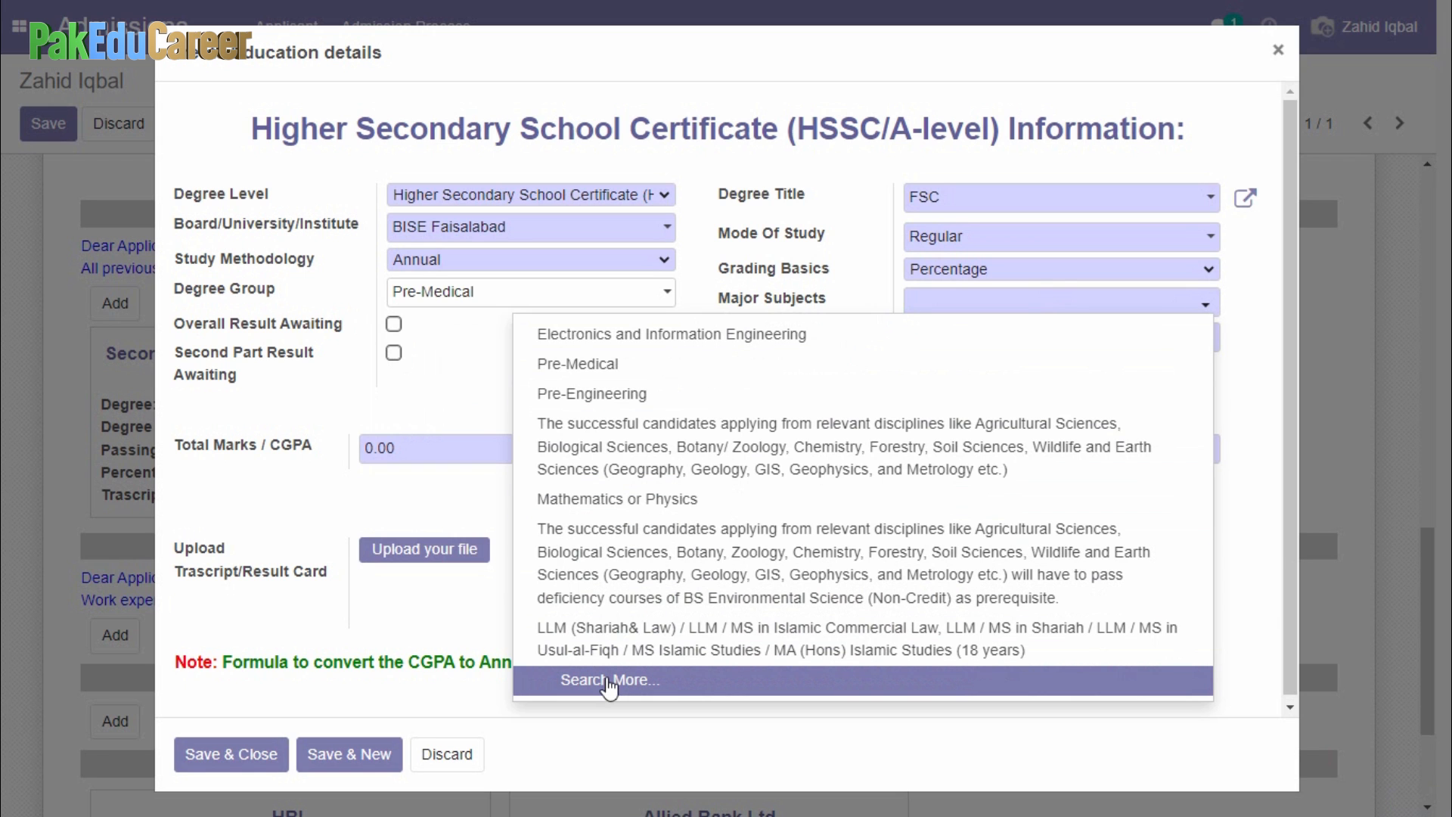
left_click(650, 364)
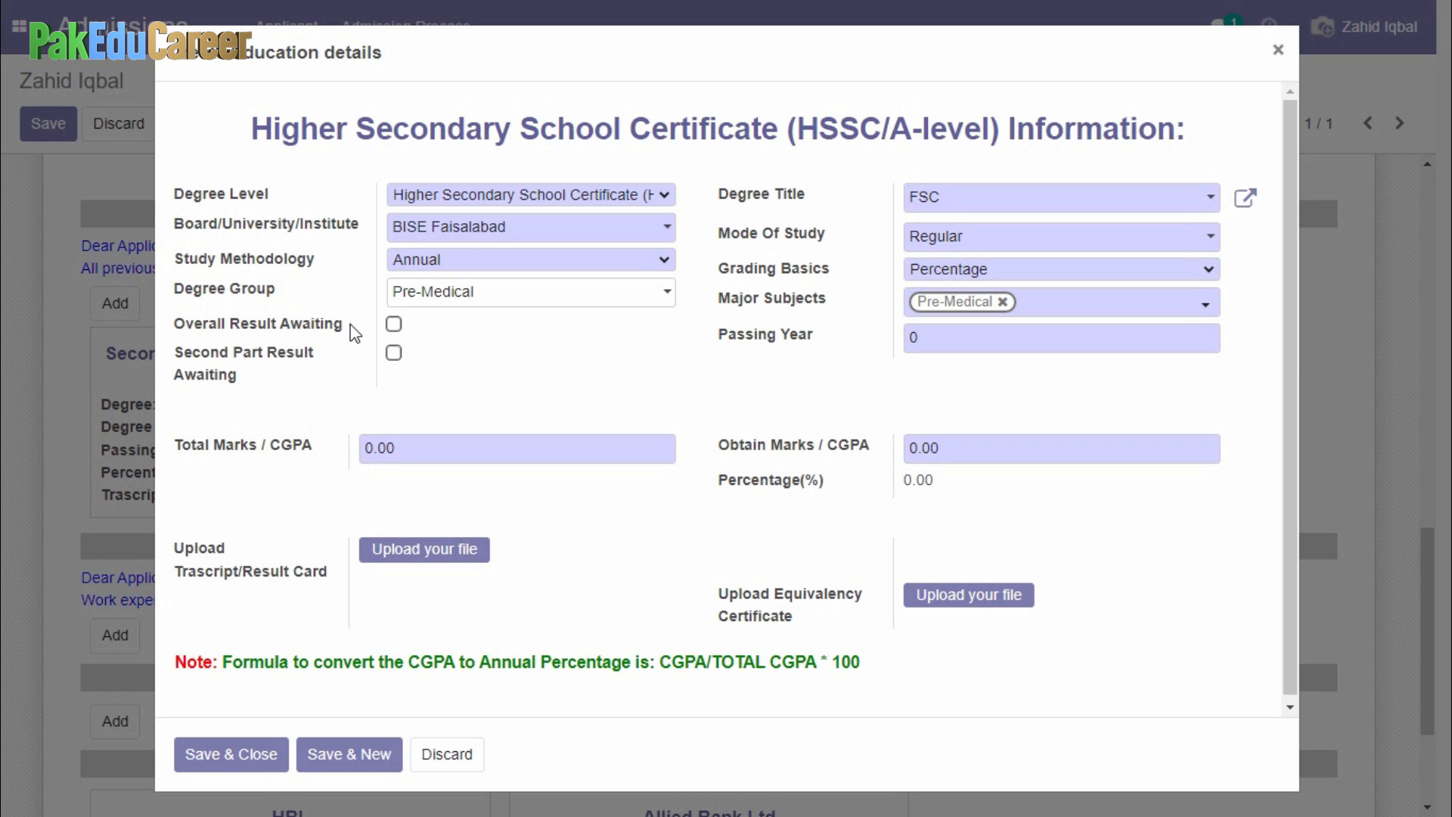
Mark the FSC record's second part result as awaiting and set its passing year to 2024
left_click(393, 353)
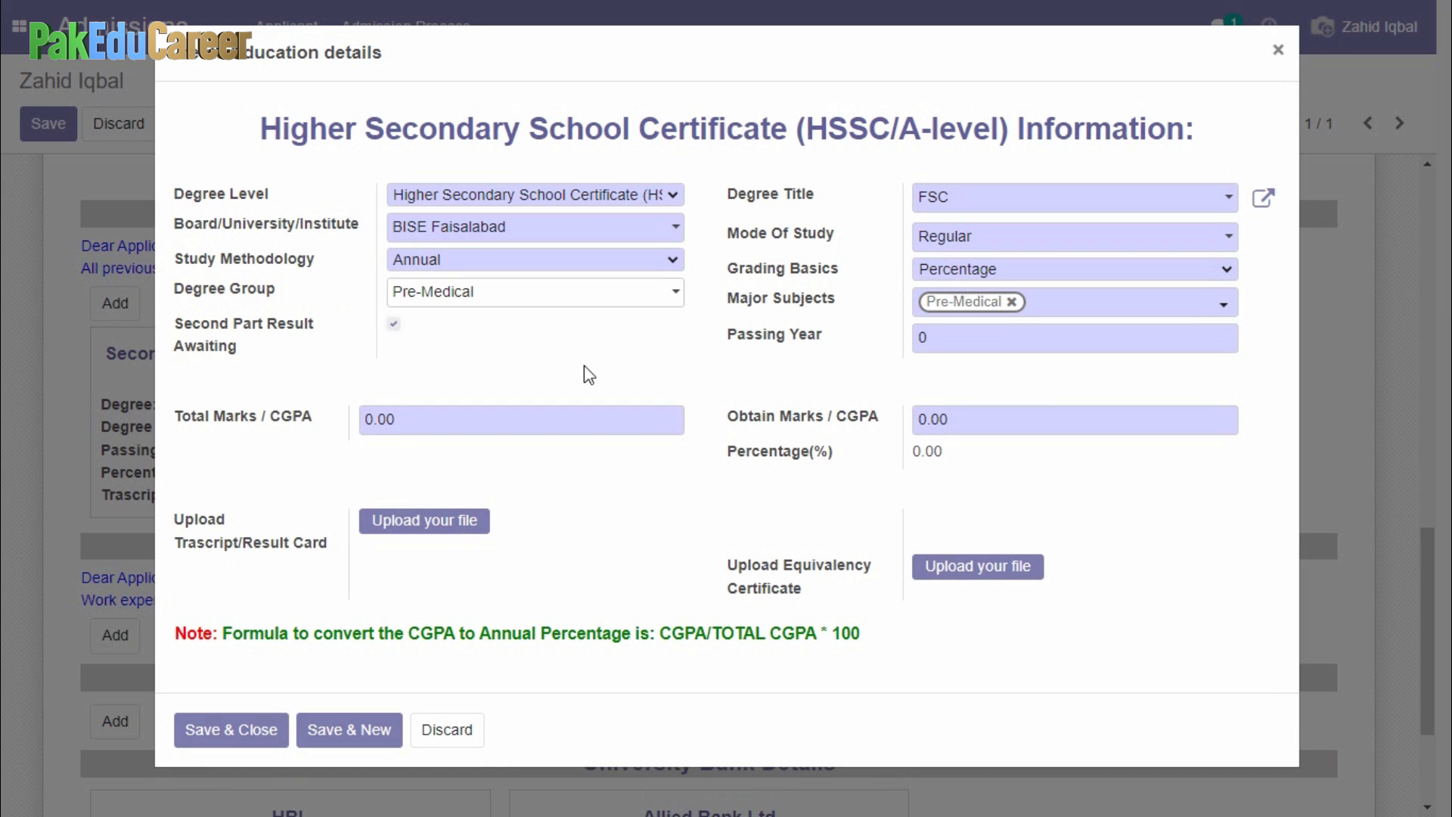
left_click(927, 338)
left_click_drag(927, 338, 915, 347)
Enter 555 total marks and 480 obtained marks for the FSC record, then save and close it
left_click(328, 431)
type("555")
left_click(962, 424)
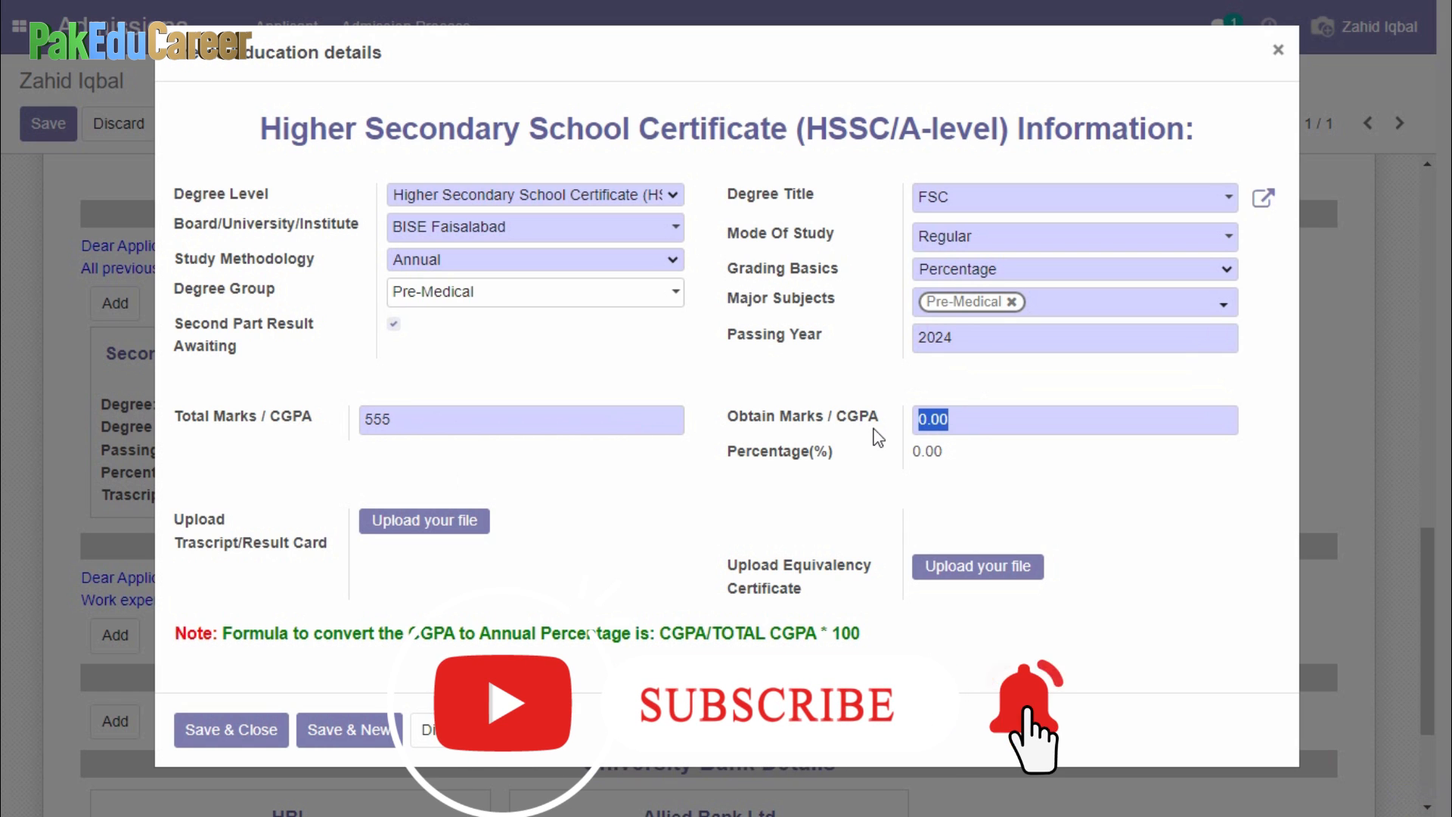
type("480")
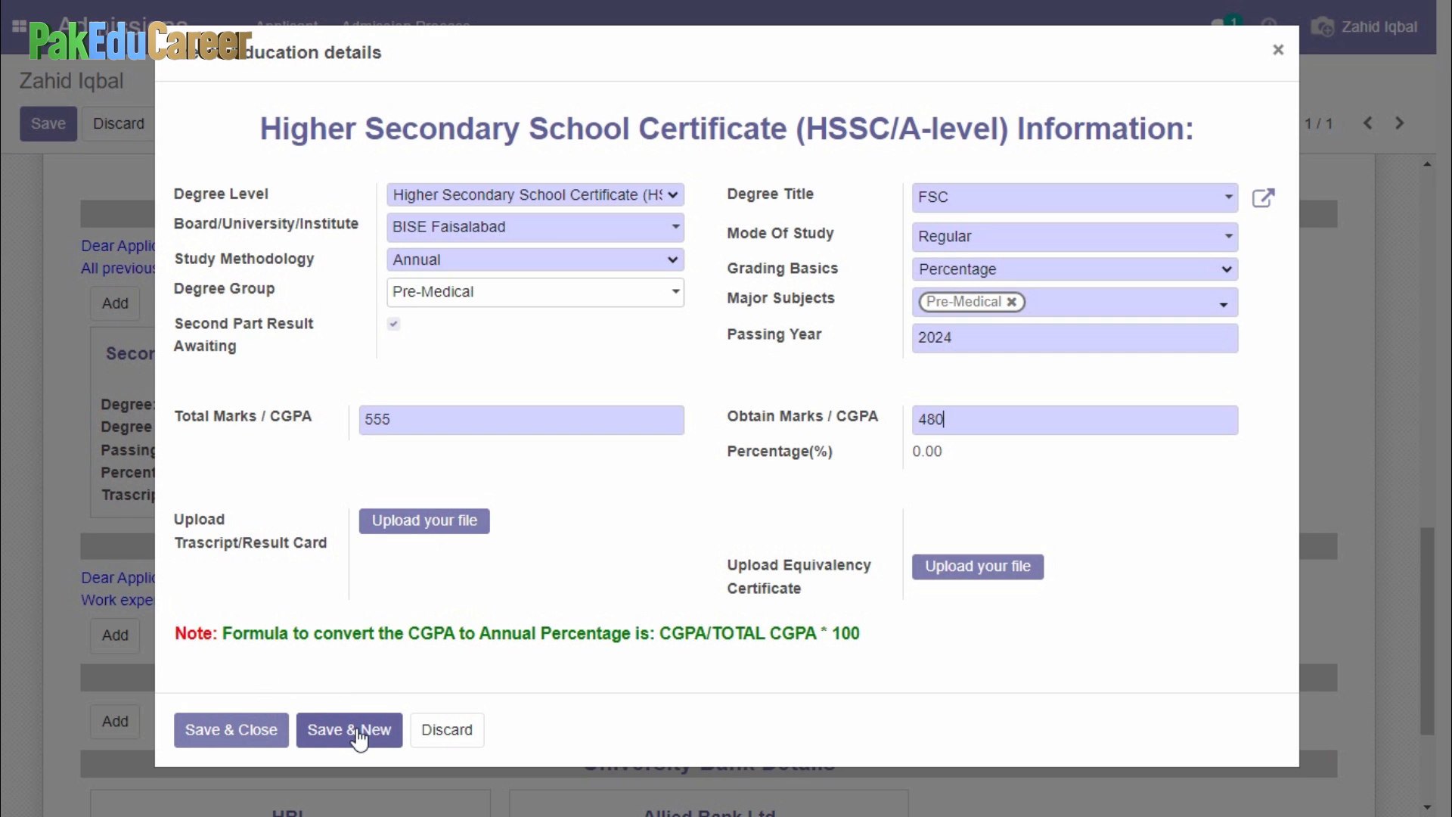
left_click(243, 731)
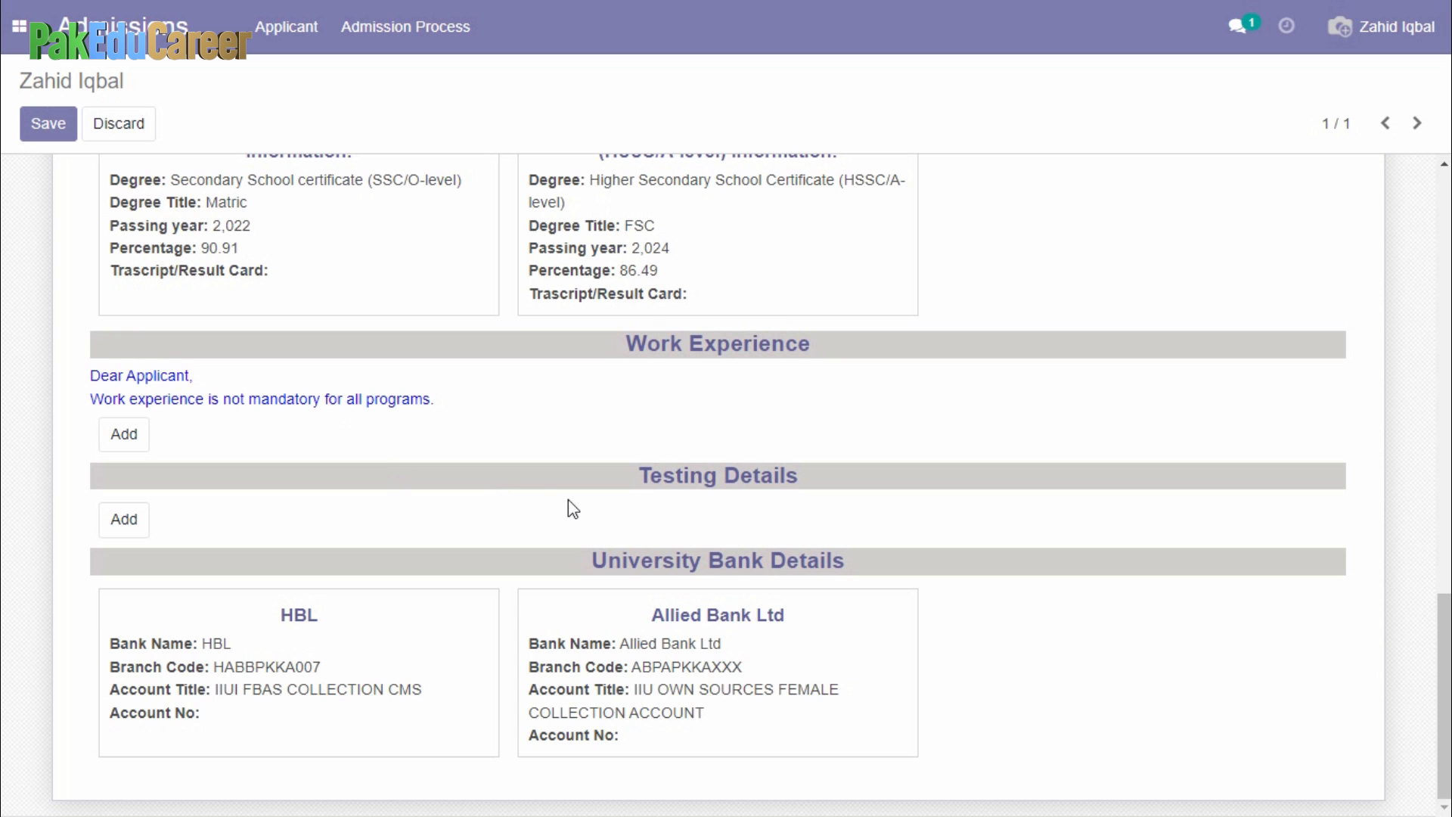
Start a testing details record and choose ECAT from the full list of test names
left_click(125, 522)
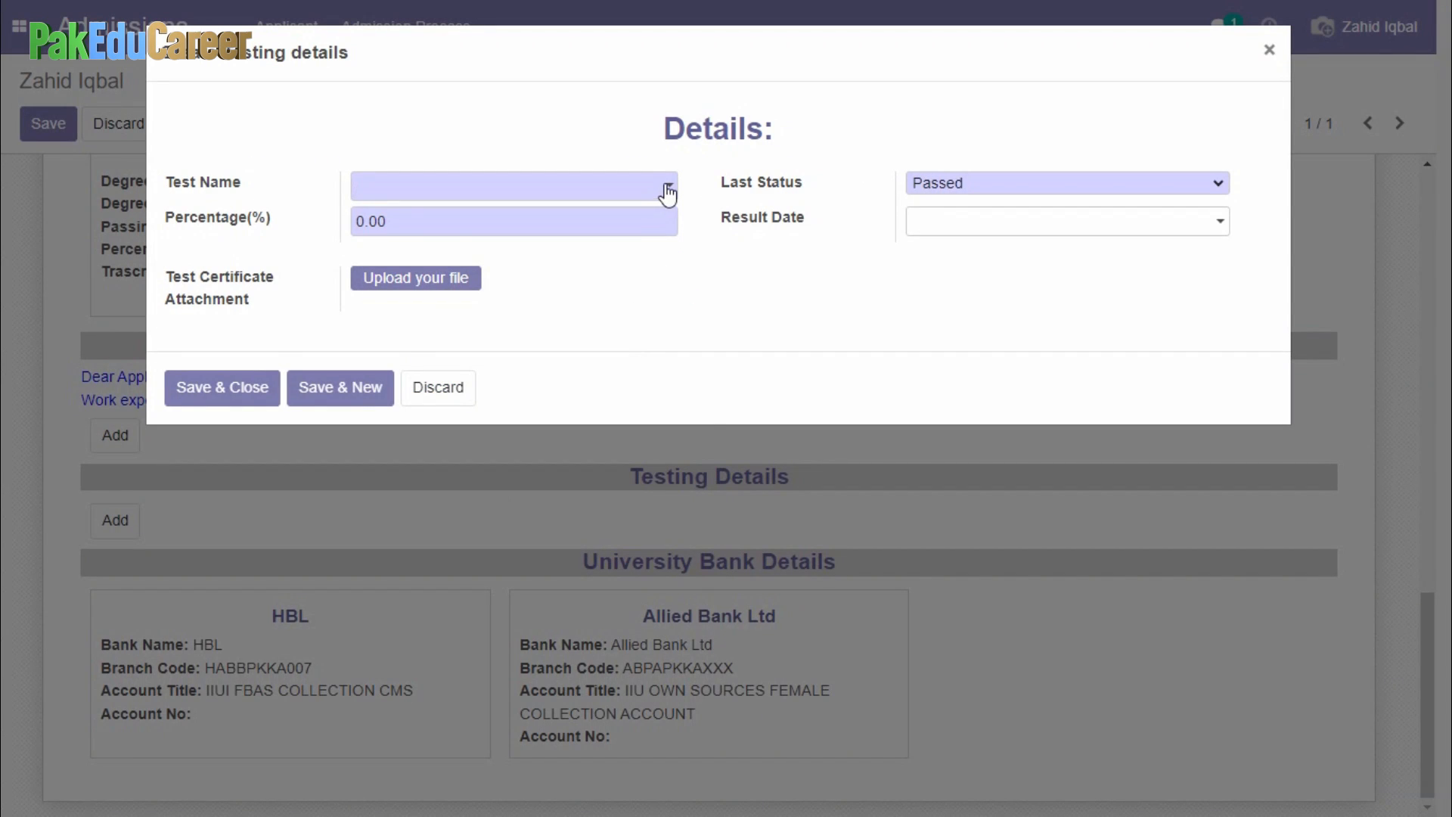
left_click(668, 187)
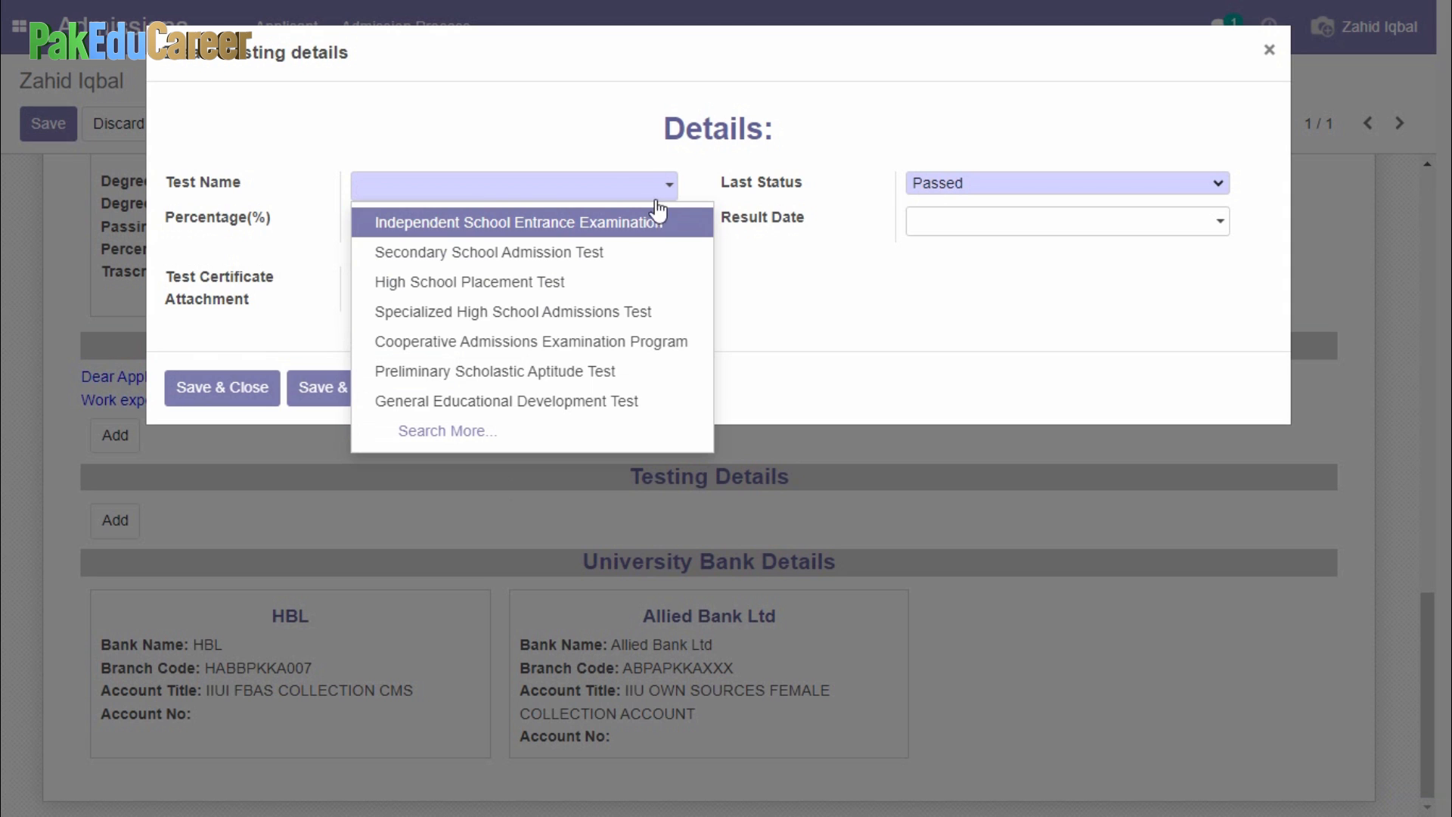
left_click(452, 430)
scroll(703, 373, "down", 5)
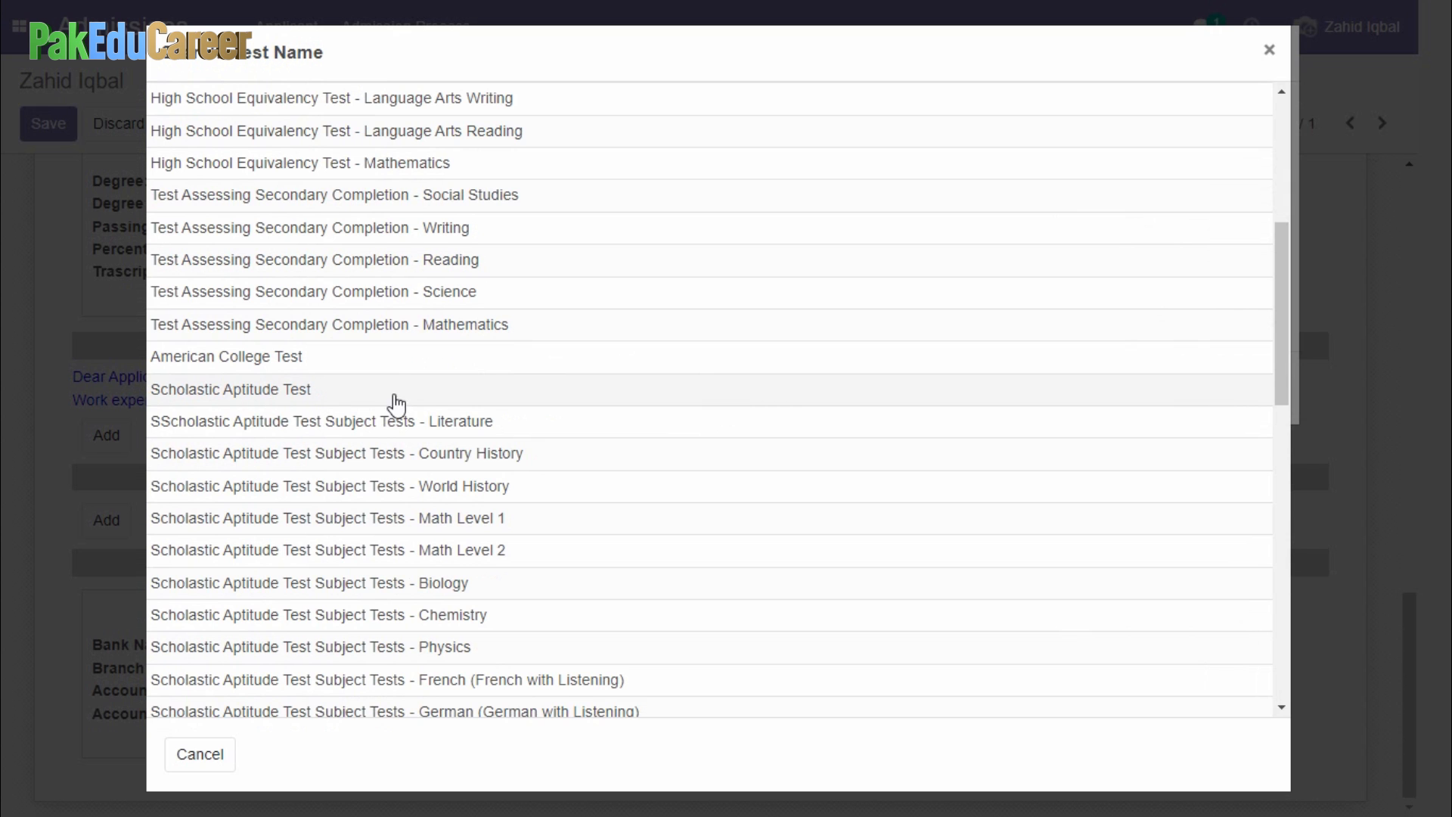
scroll(396, 405, "down", 8)
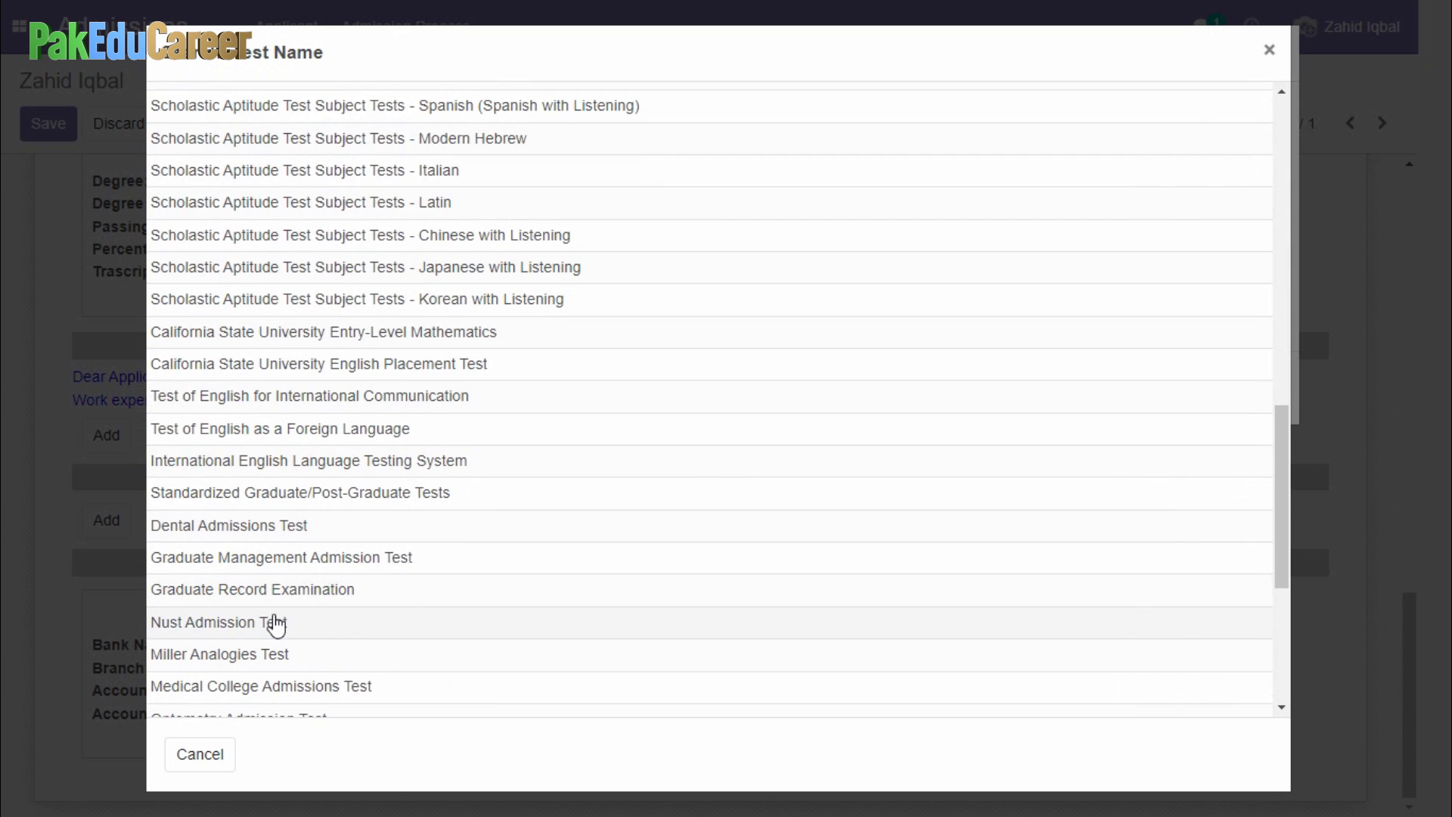
scroll(276, 624, "down", 4)
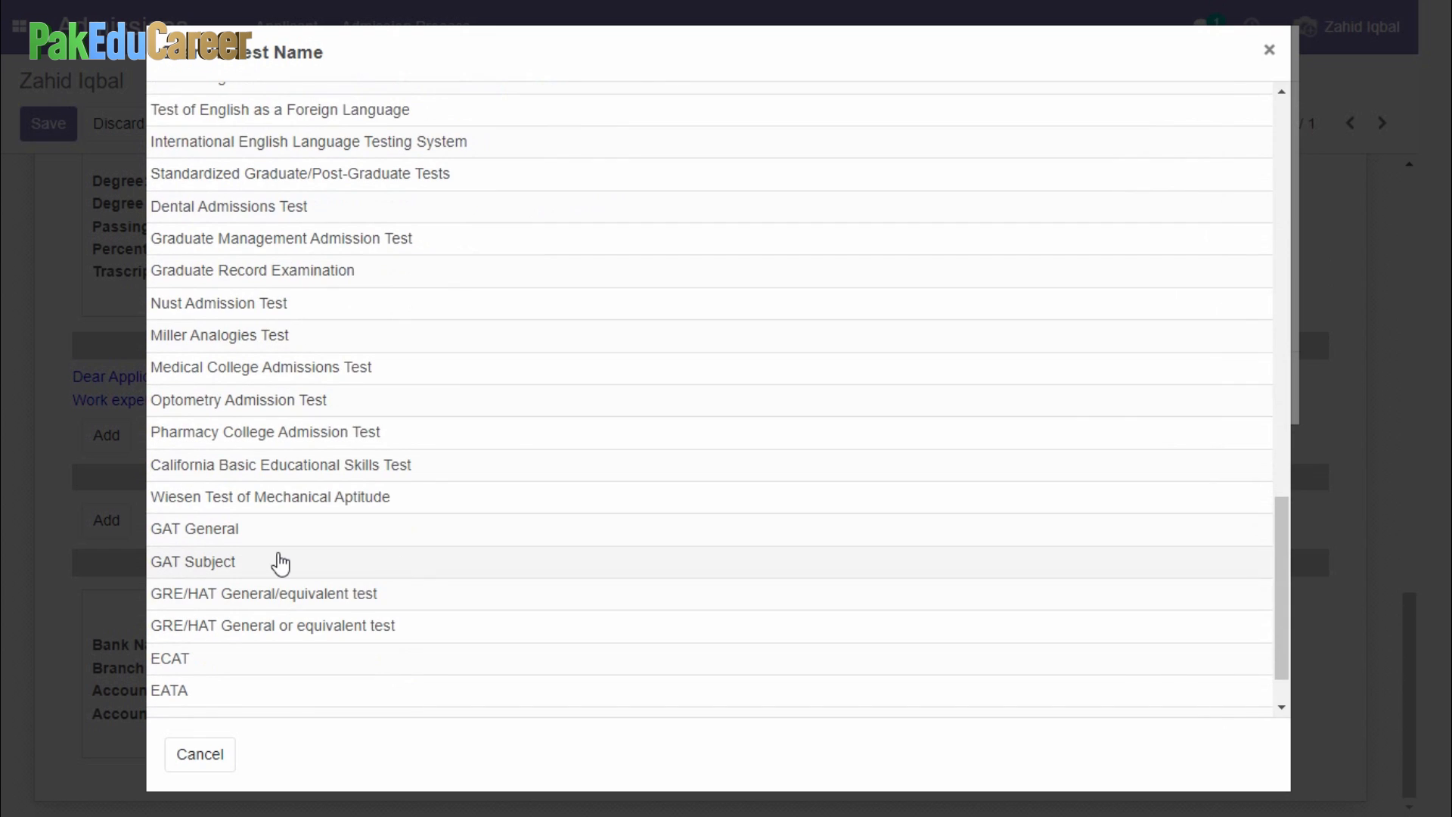
scroll(324, 563, "down", 1)
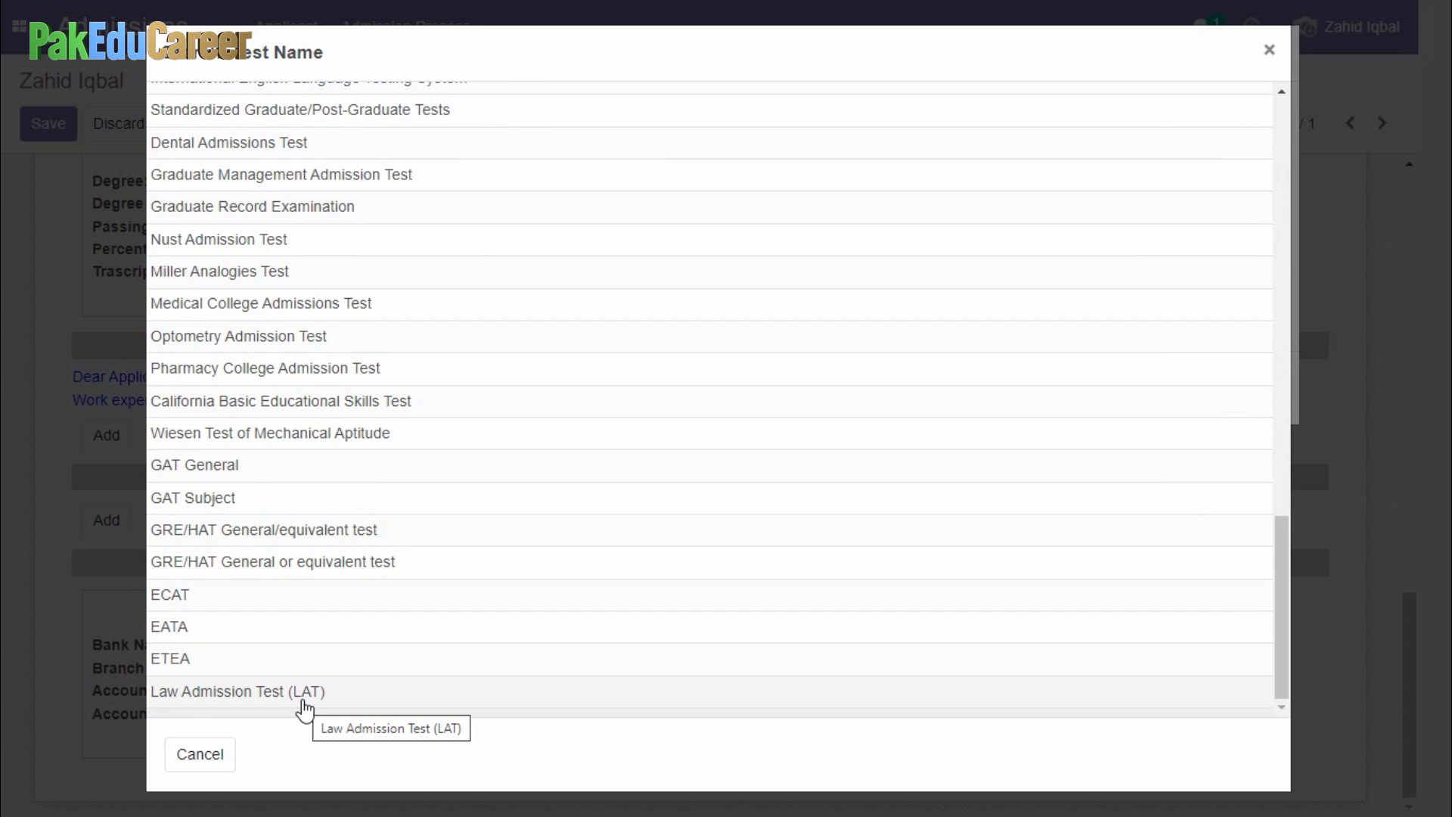
left_click(194, 596)
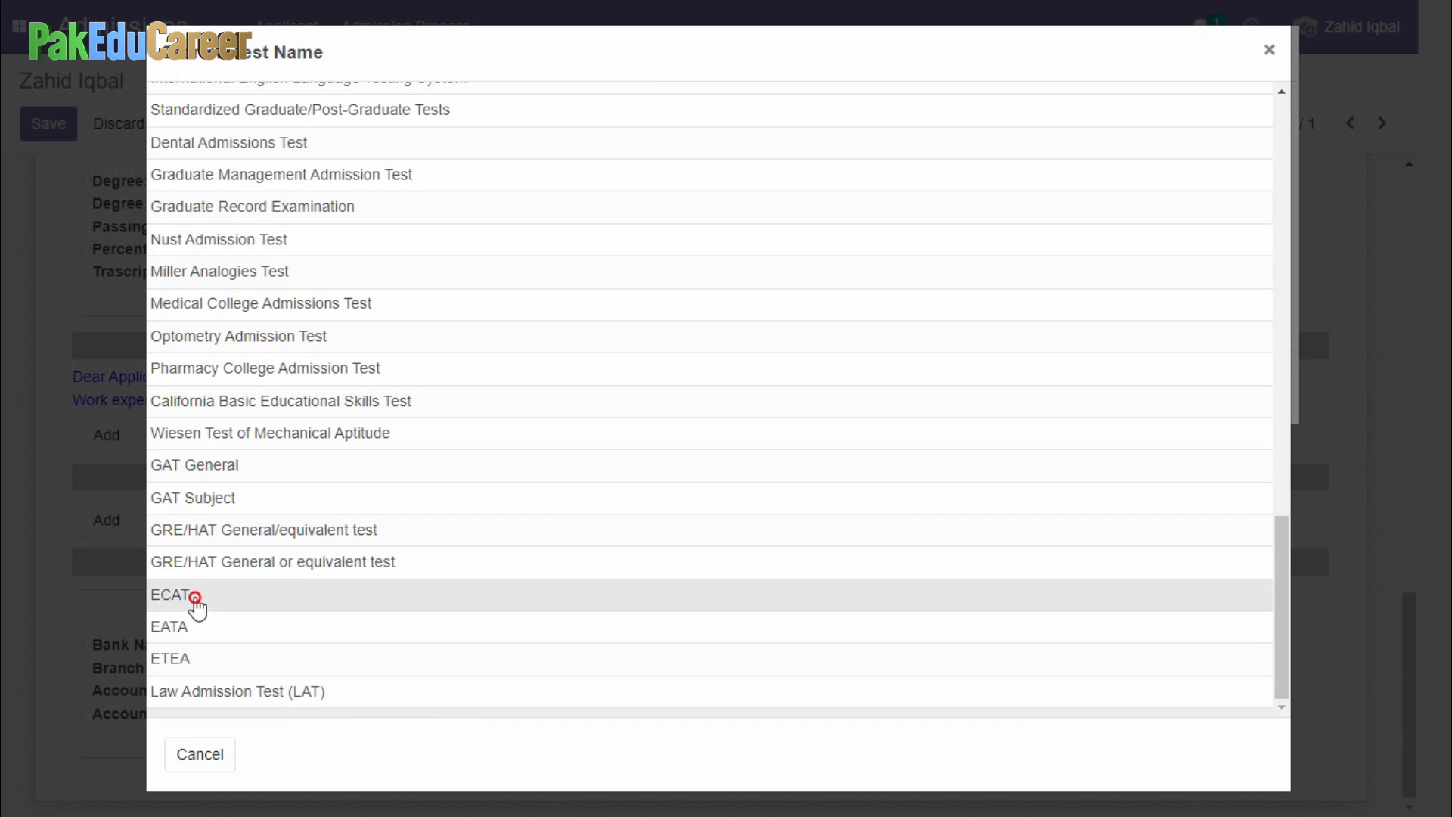
Set the ECAT record's last status to Passed and select its percentage value for editing
left_click(1132, 189)
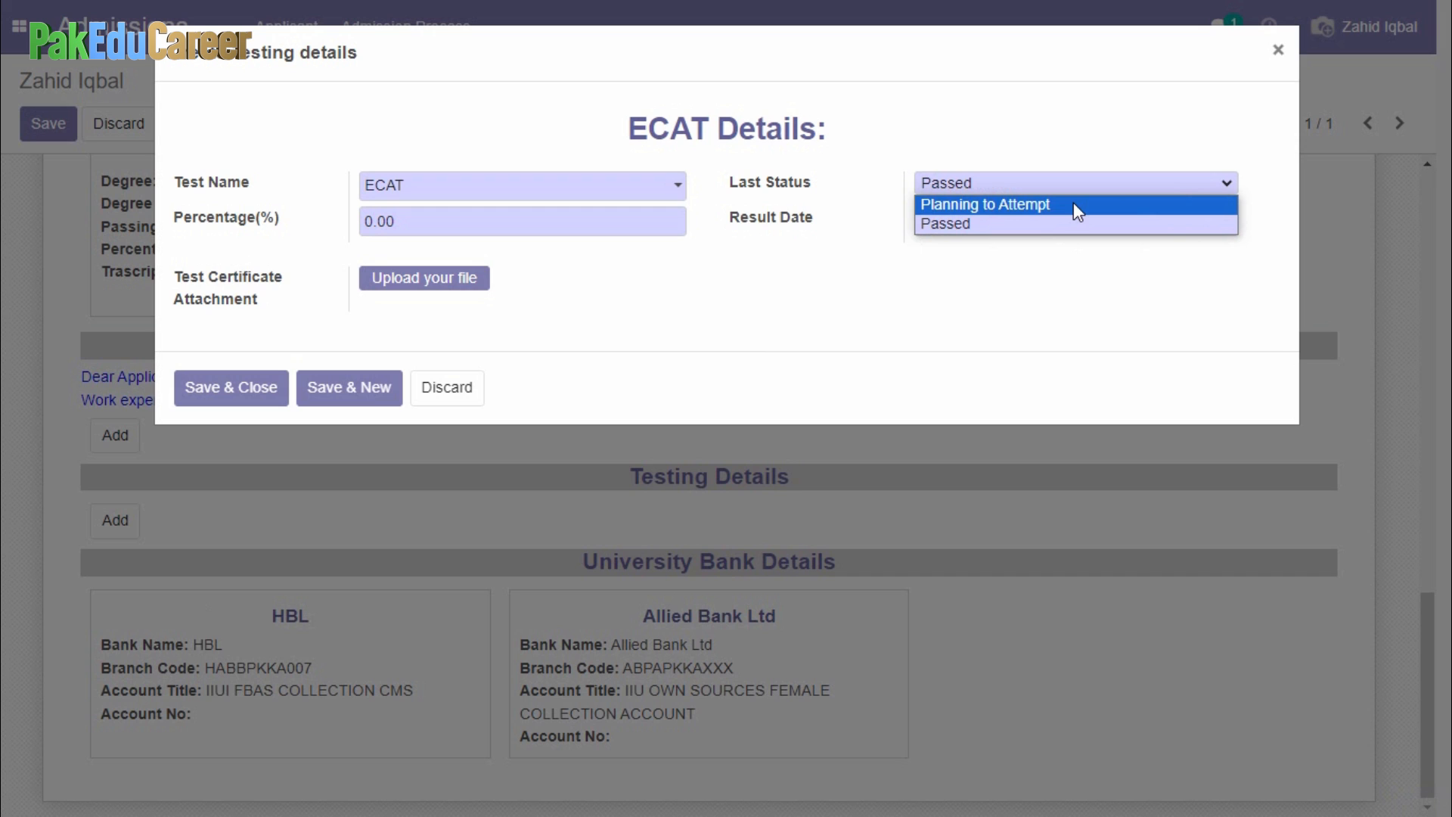
left_click(1031, 219)
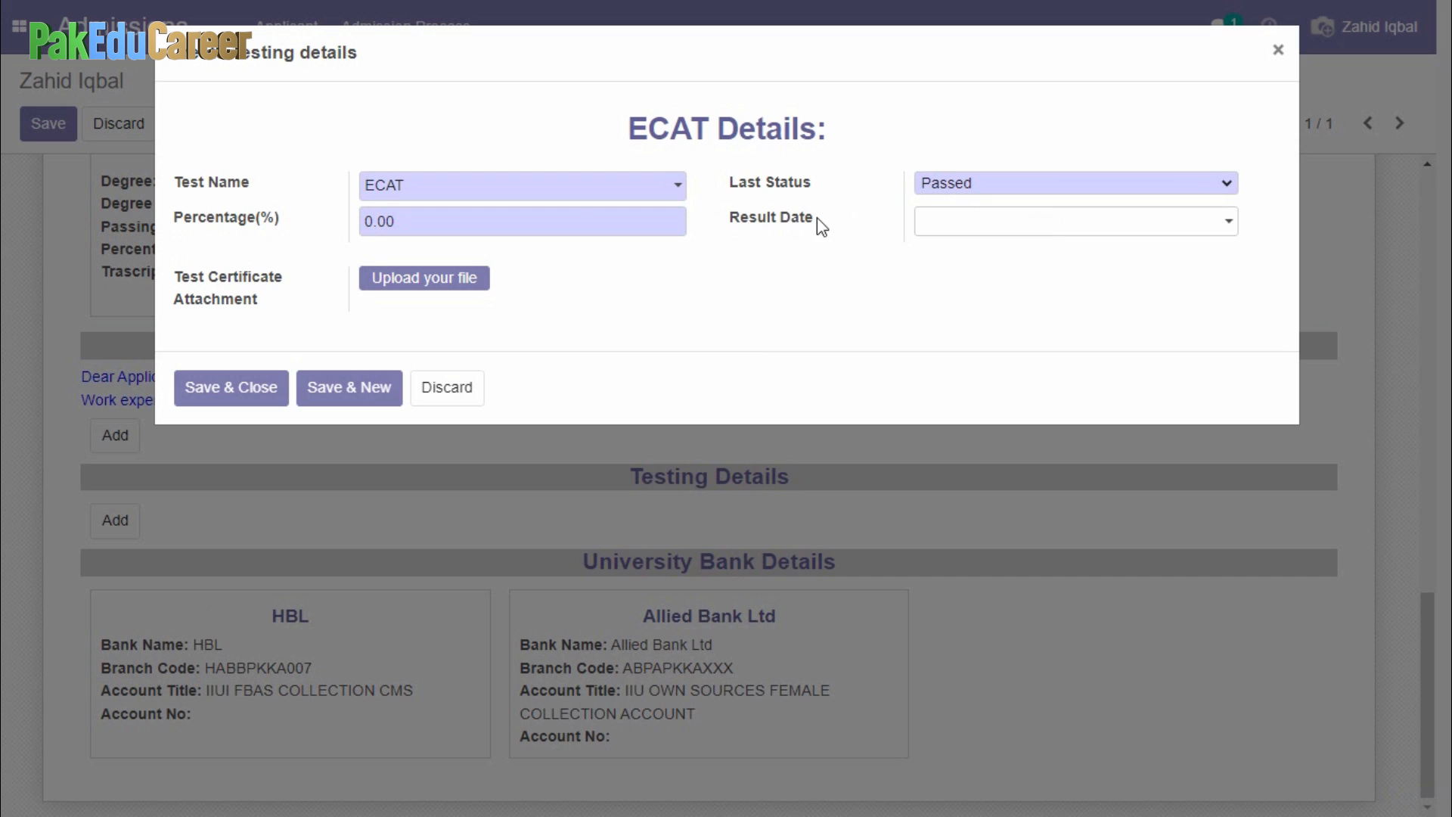
left_click_drag(420, 221, 350, 220)
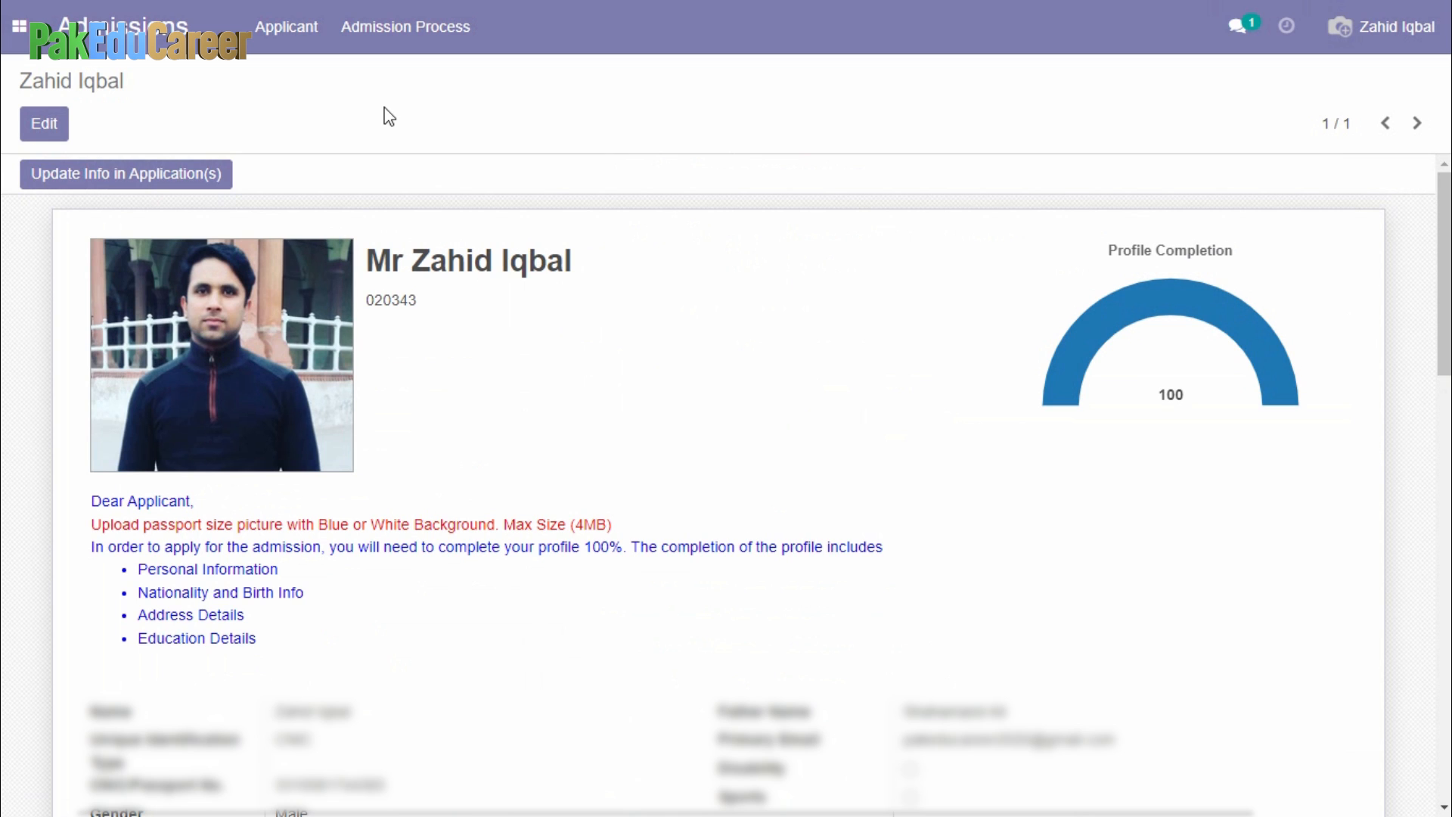
Open the list of admission campaigns from the admission process options
left_click(280, 42)
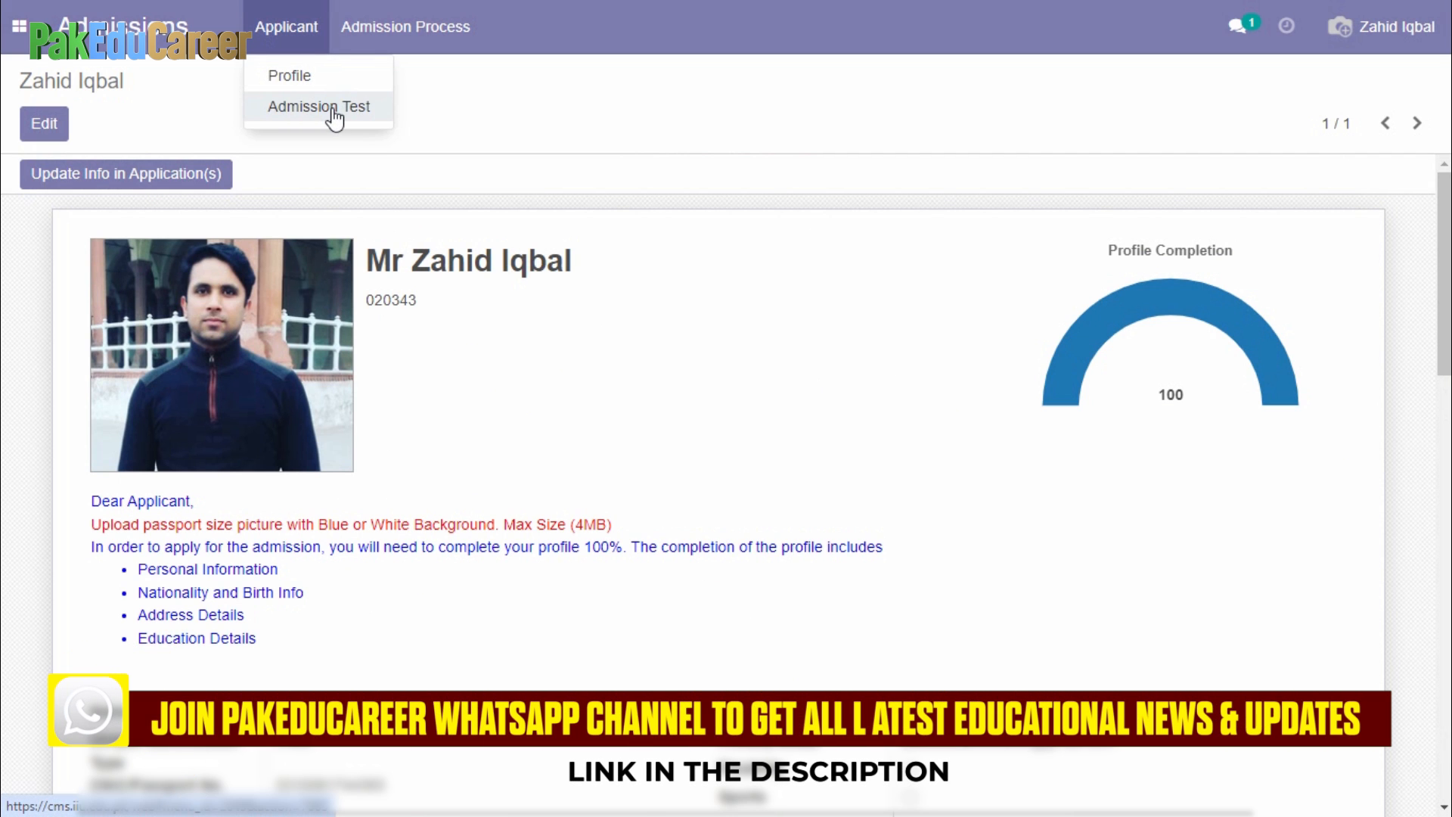
mouse_move(395, 34)
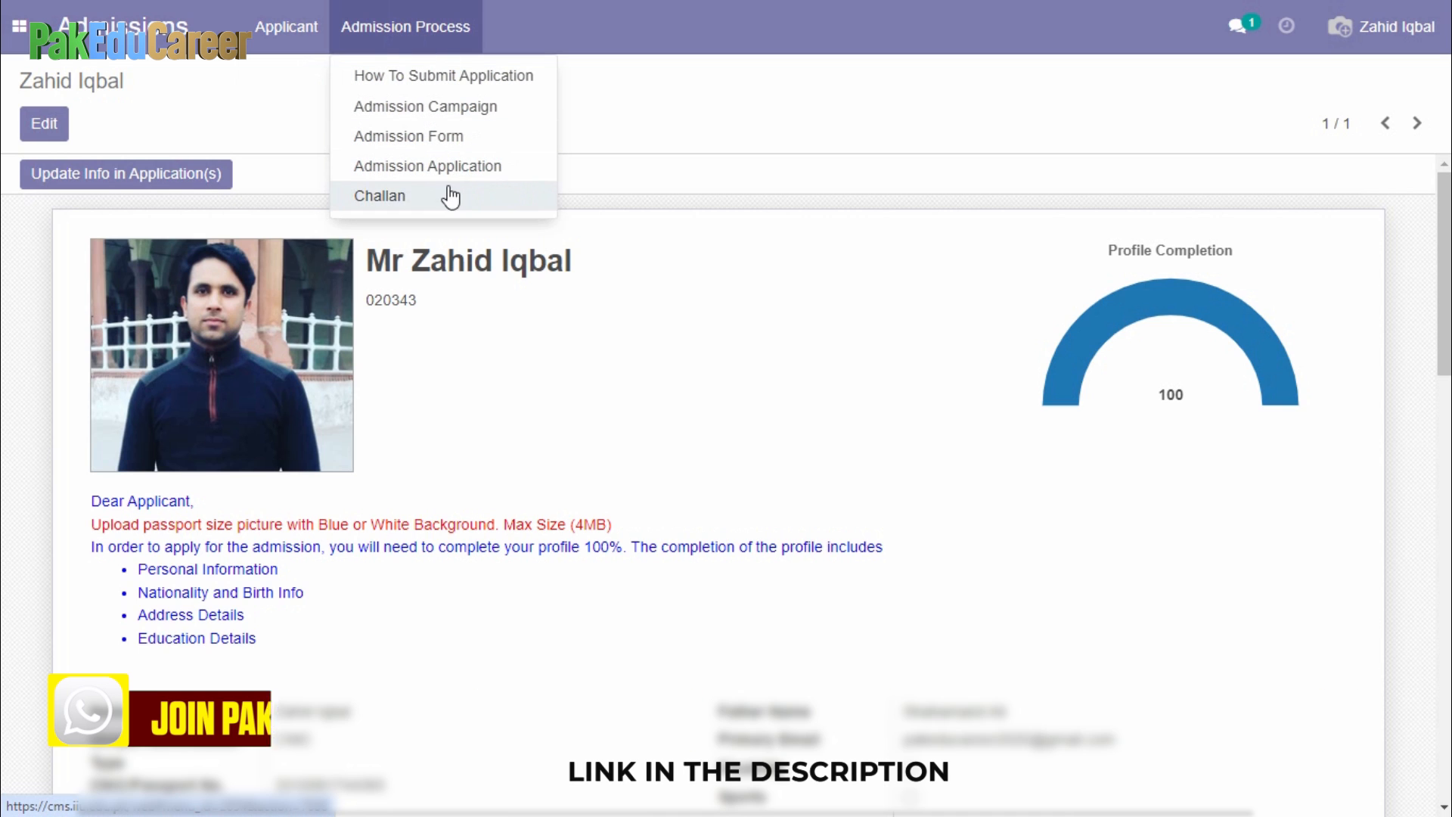
left_click(423, 109)
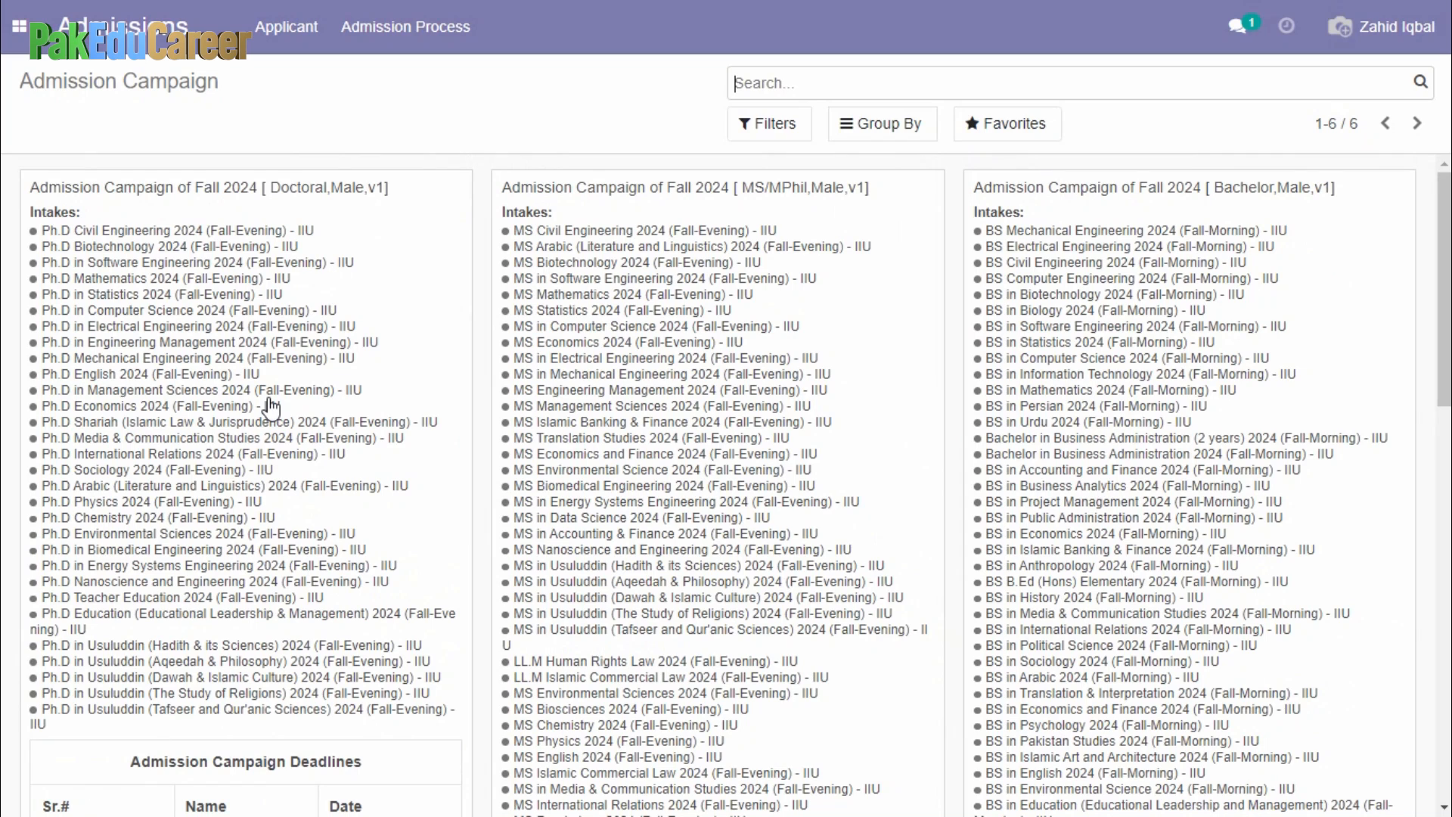
Examine the intakes and deadlines of the Fall 2024 Doctoral, MS/MPhil, Bachelor and remaining admission campaigns
scroll(271, 409, "down", 3)
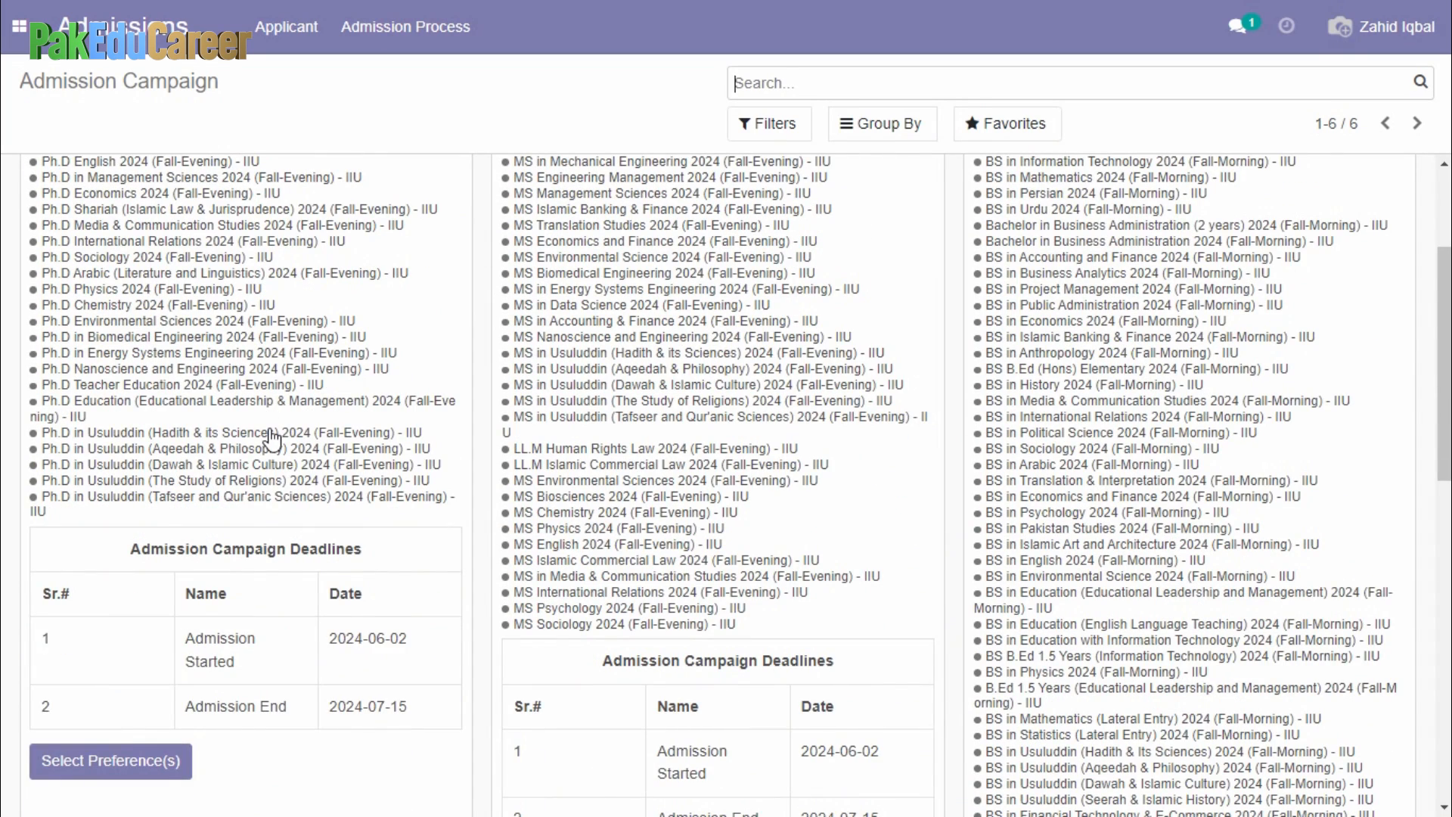
scroll(605, 460, "up", 3)
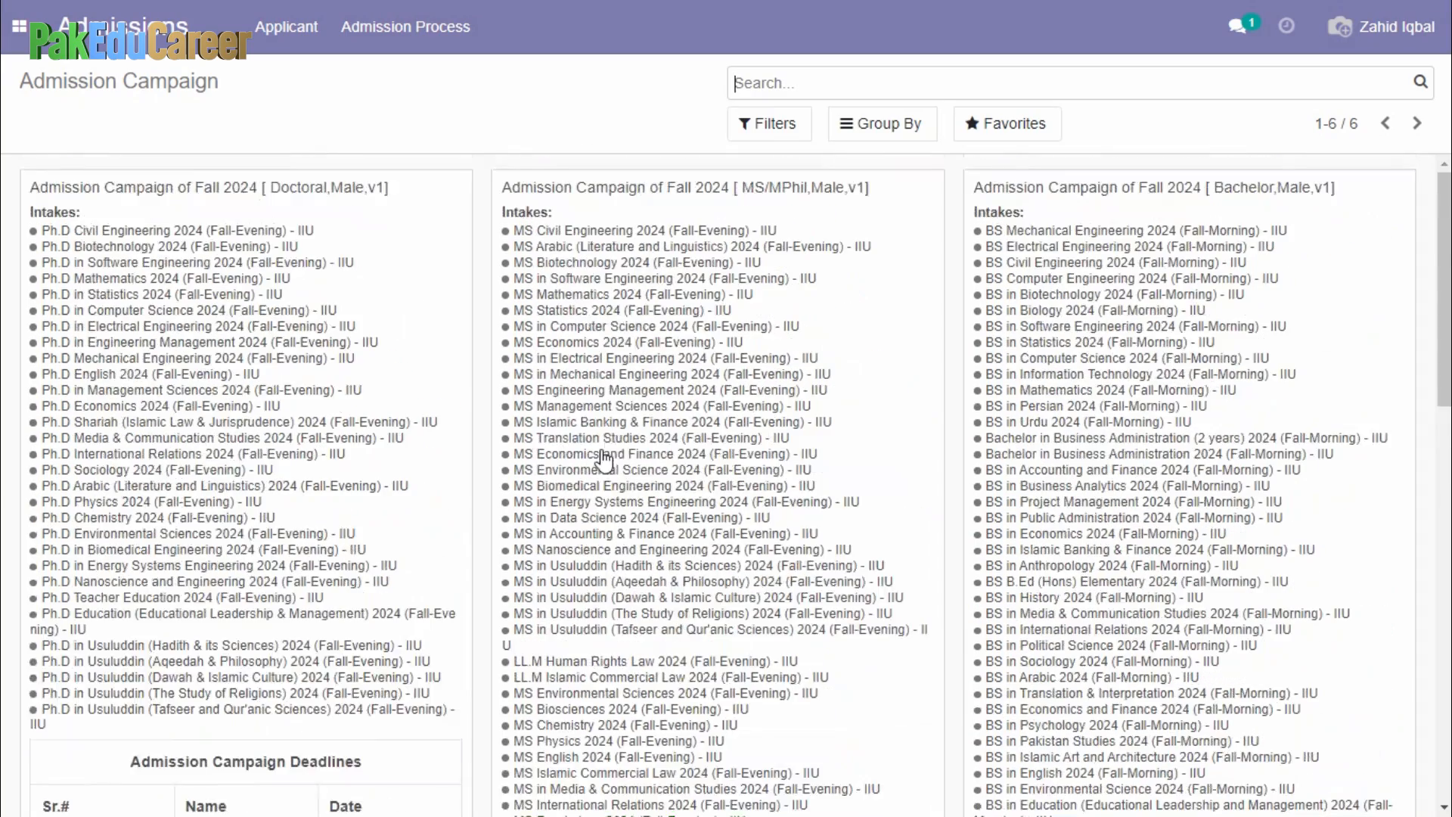
scroll(651, 356, "down", 4)
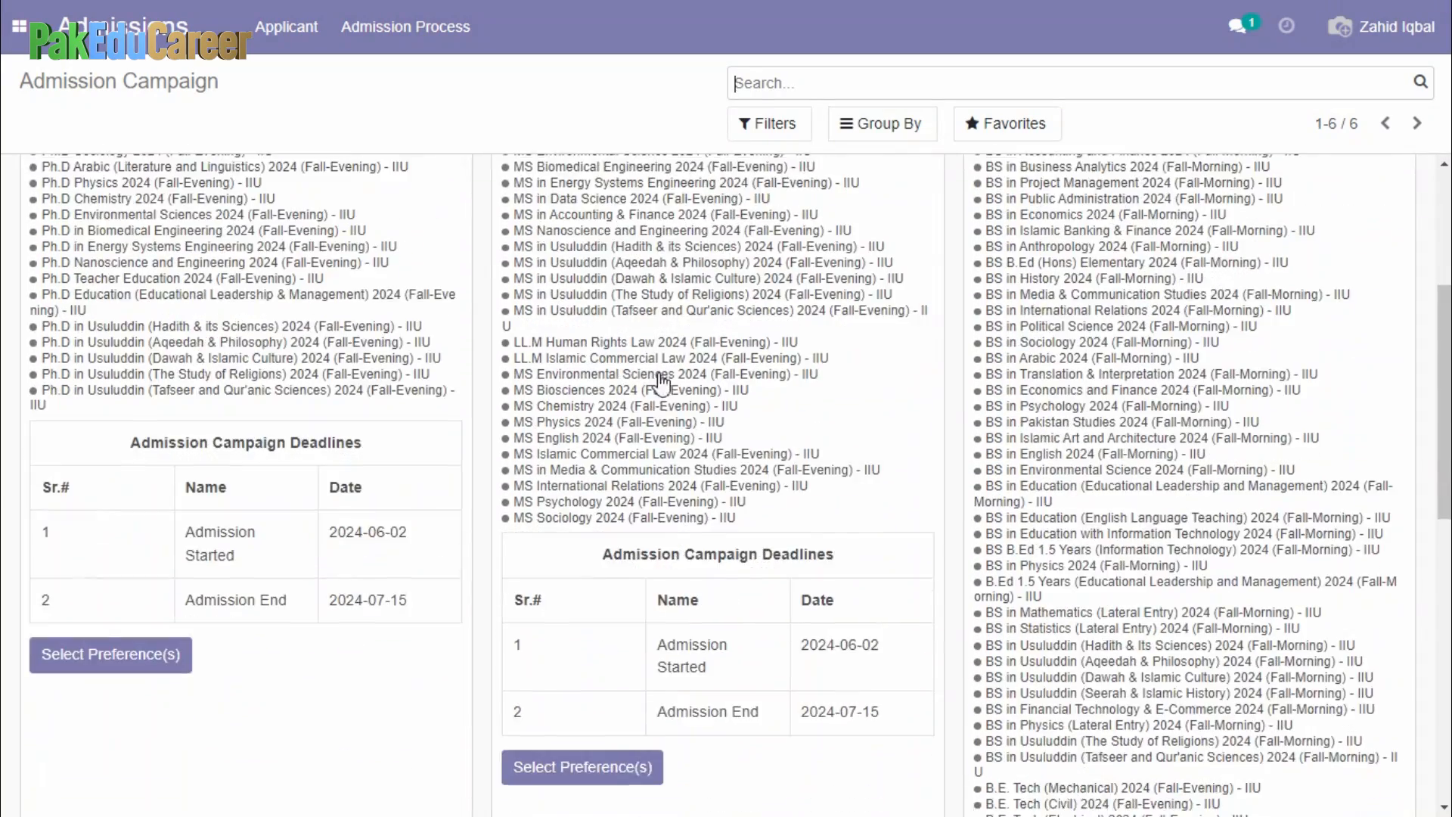
scroll(668, 412, "down", 1)
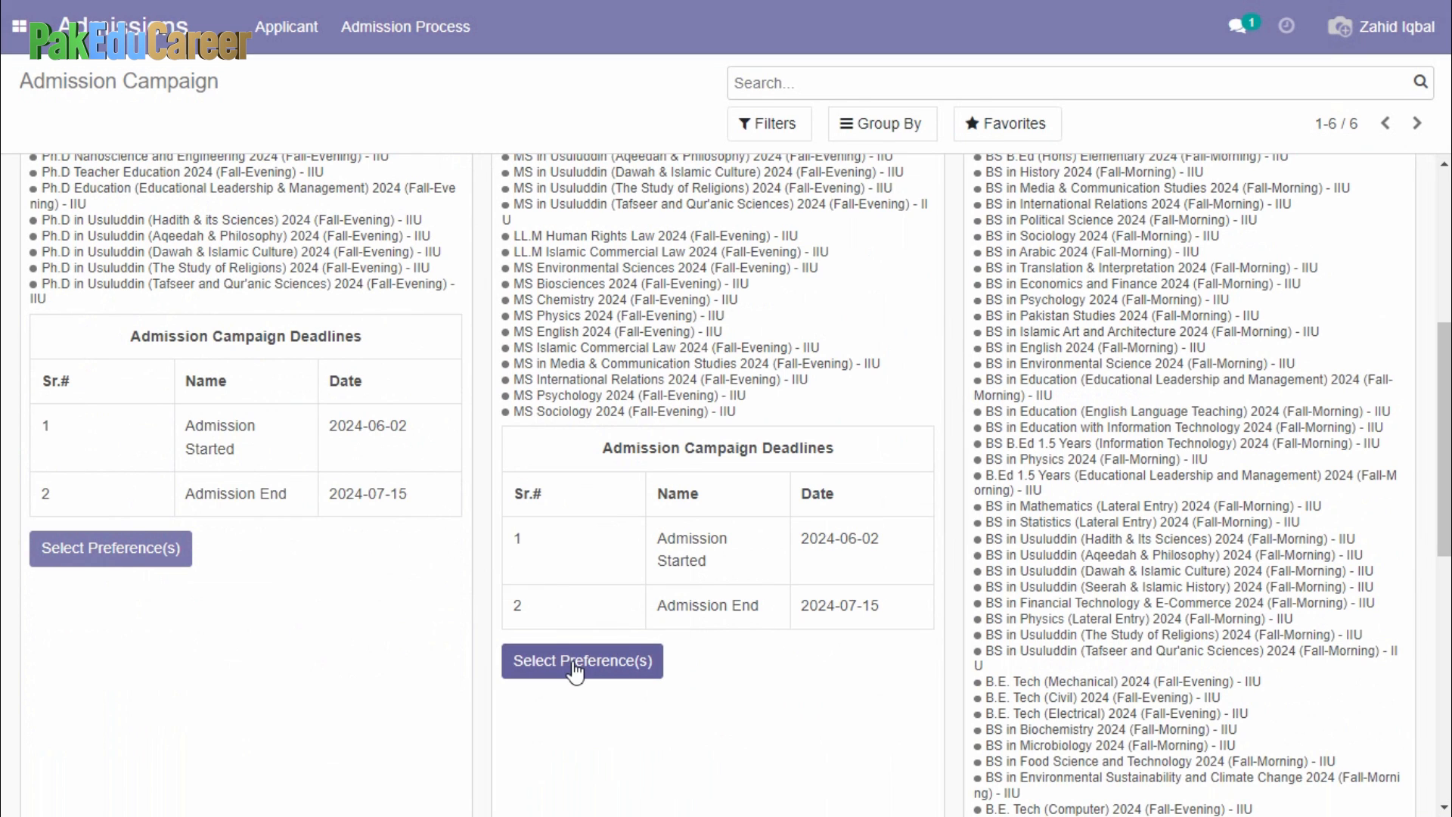
scroll(1232, 291, "up", 4)
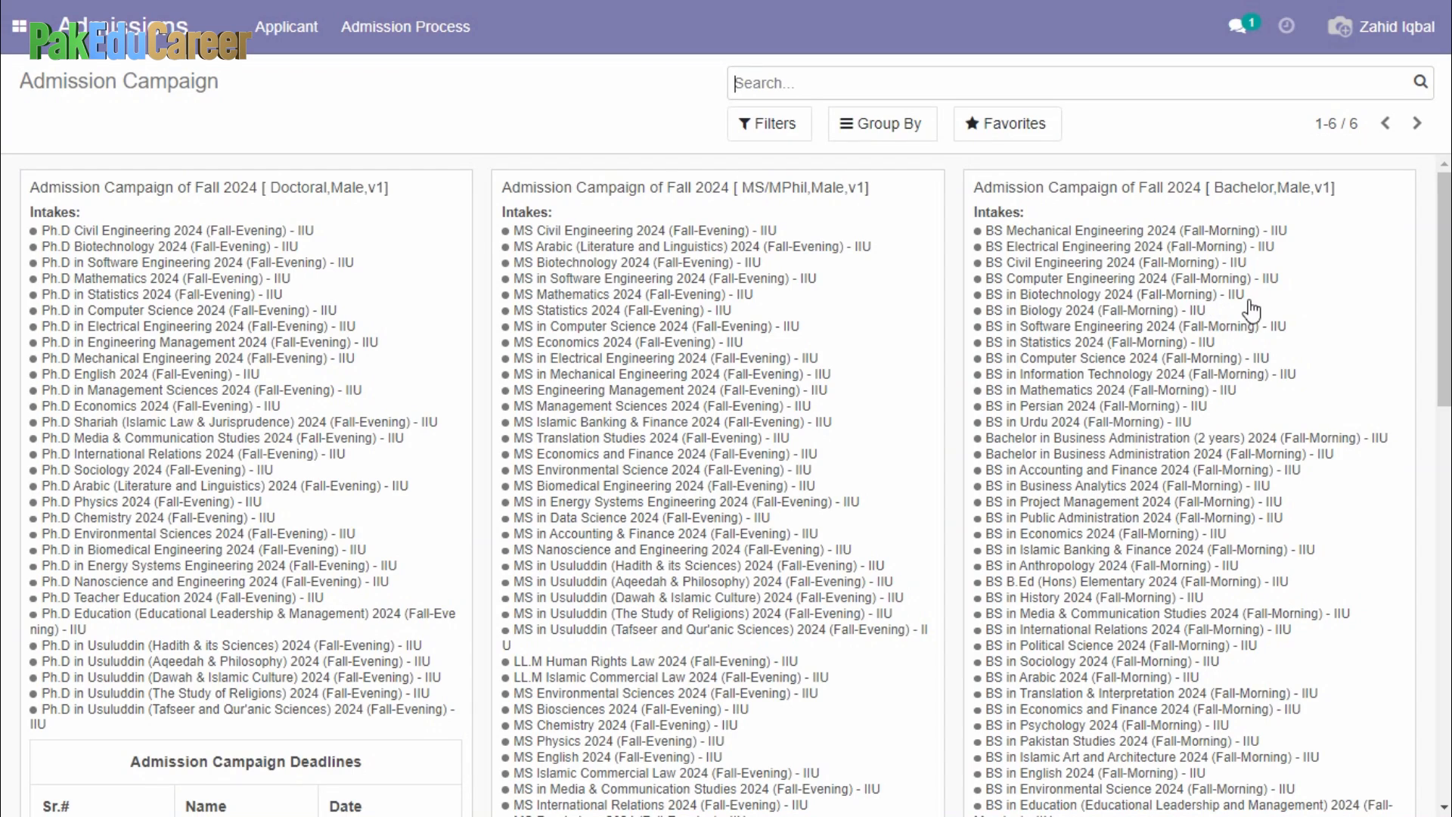
scroll(1256, 310, "down", 1)
scroll(1257, 311, "down", 4)
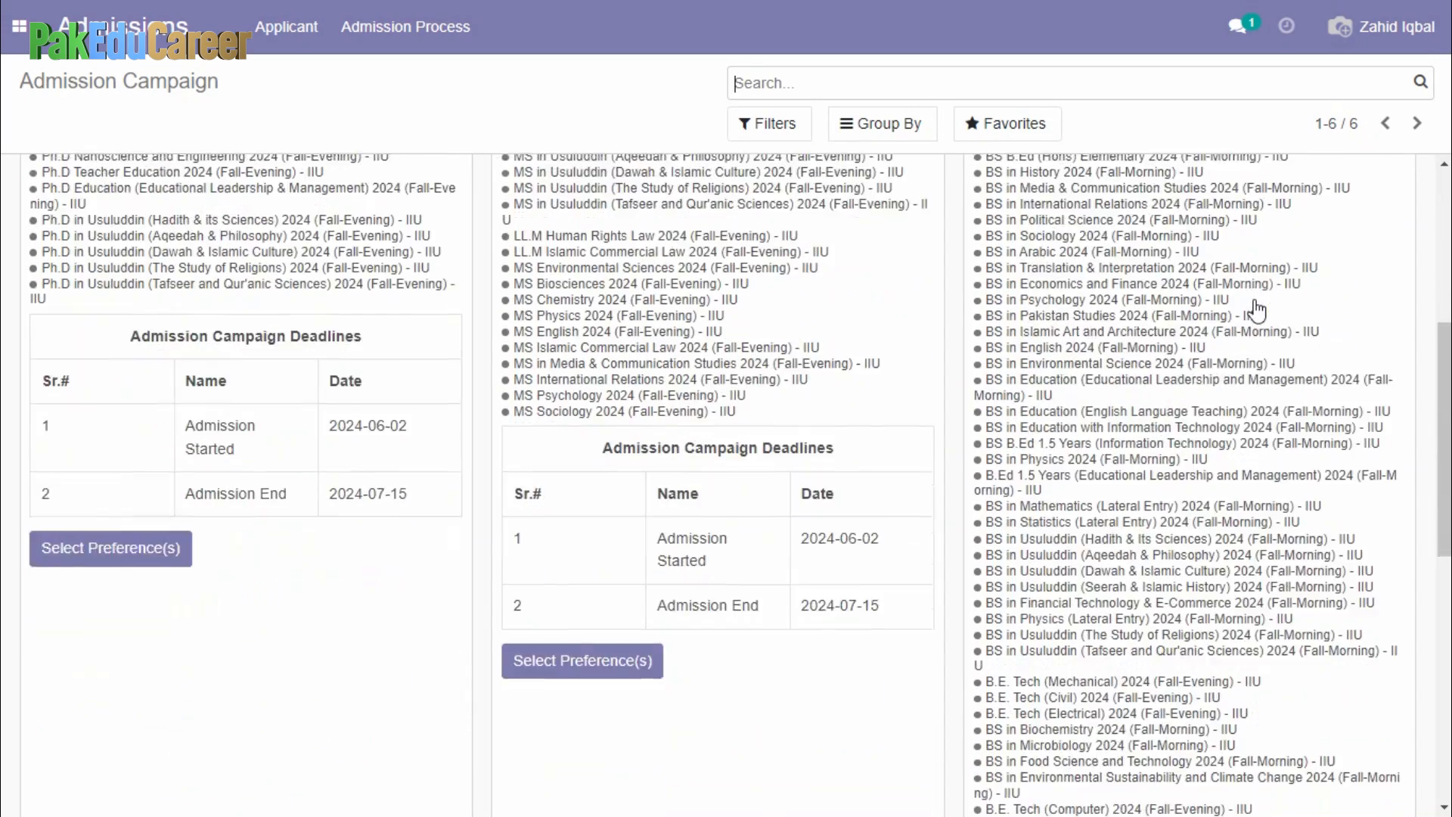
scroll(1258, 310, "down", 3)
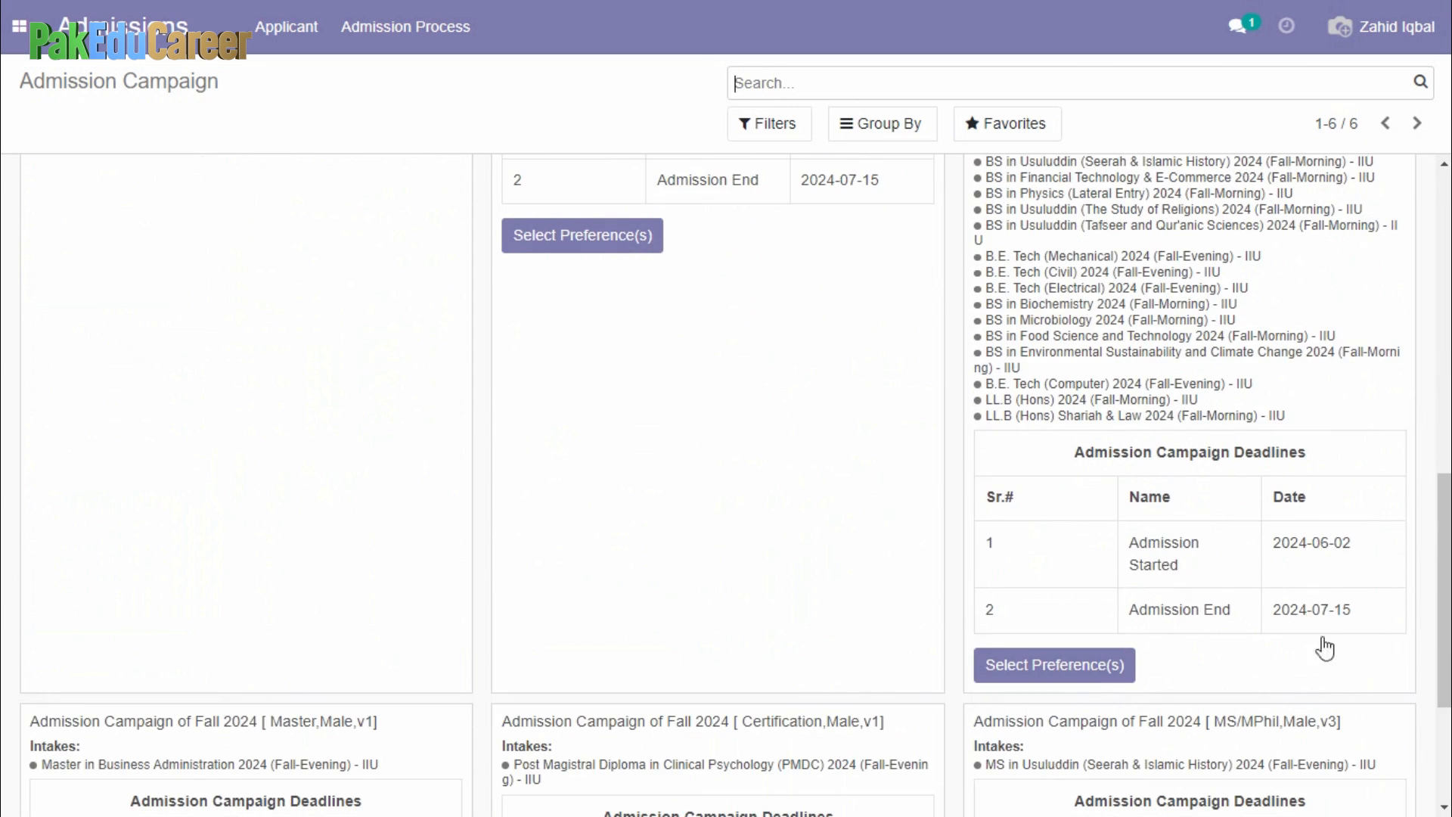
scroll(1333, 651, "down", 1)
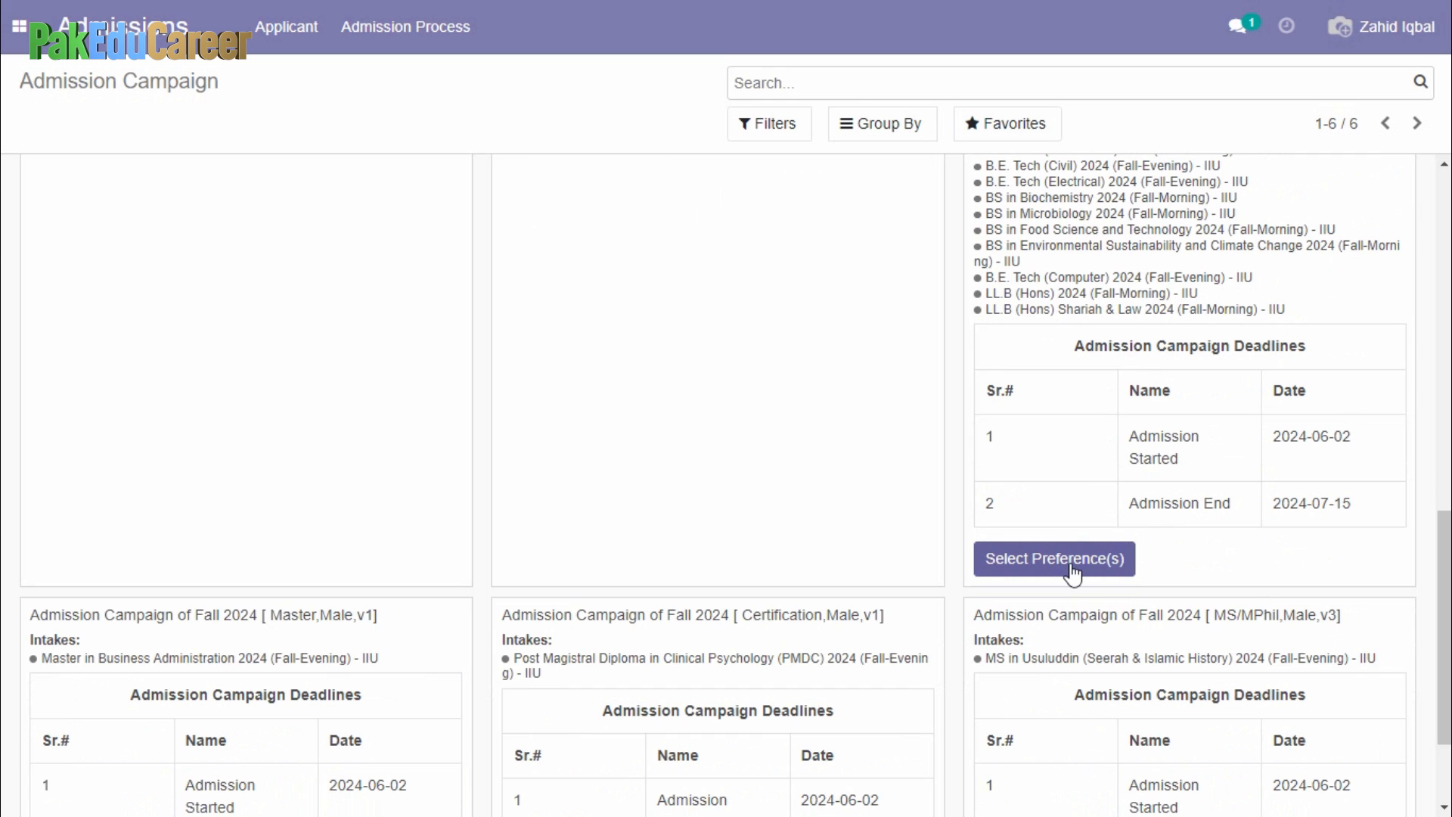
scroll(1073, 575, "down", 2)
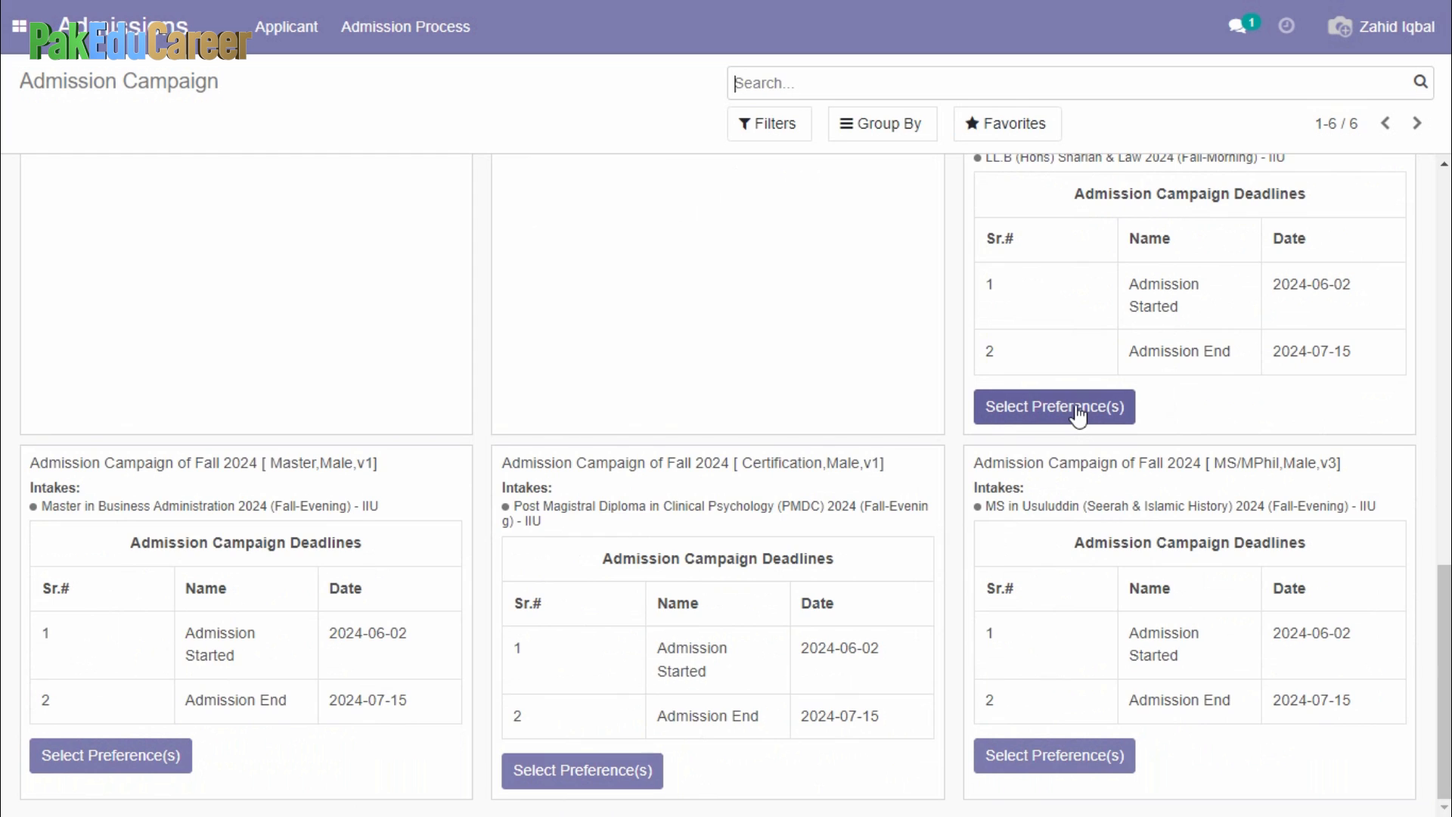
Start an application for the Fall 2024 Bachelor, Male, v1 campaign and choose Facebook as how the applicant learned about admissions
left_click(1077, 415)
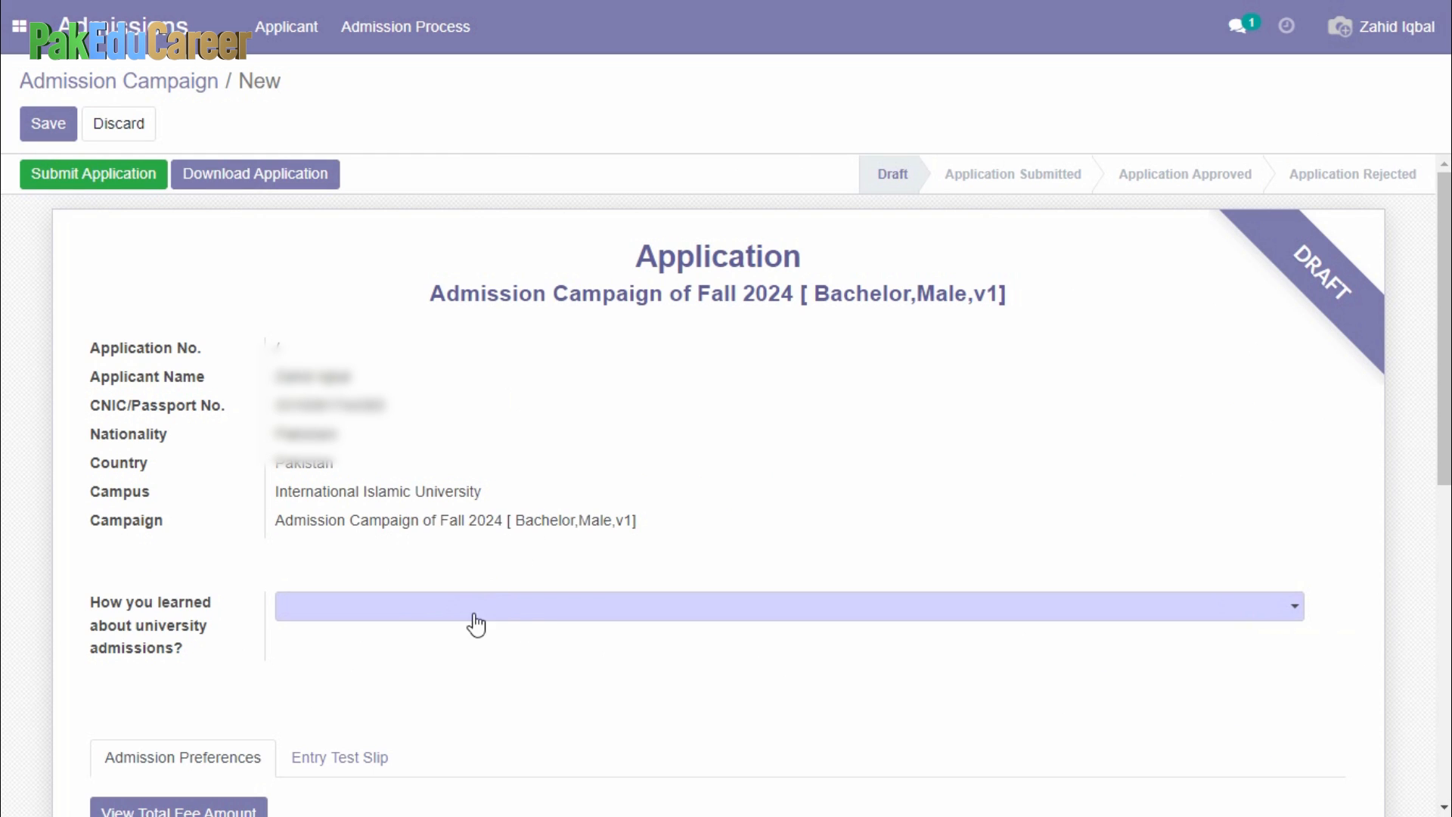
left_click(535, 617)
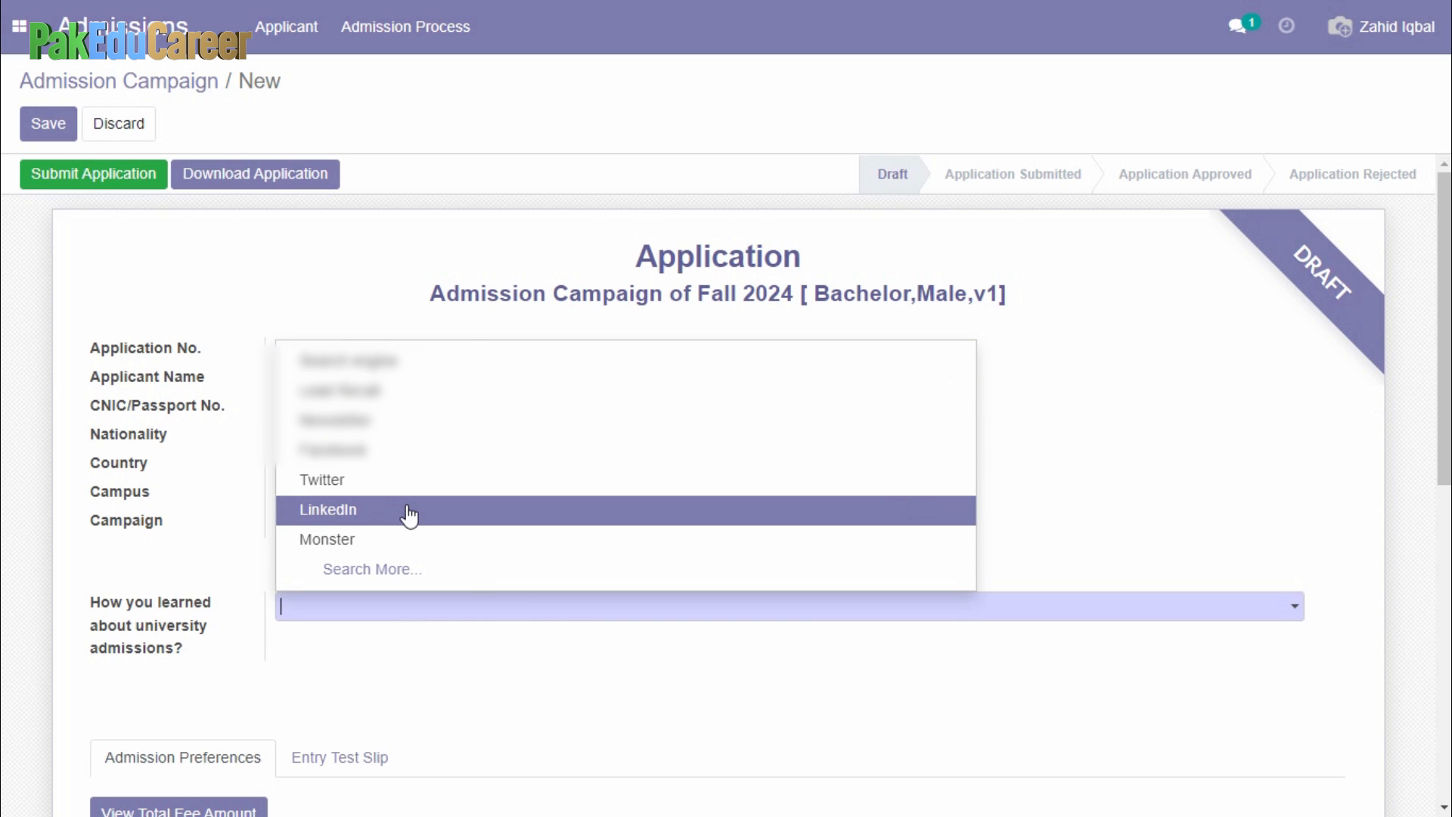
left_click(439, 449)
Add preference 01 with the intake BS in Biotechnology 2024 (Fall-Morning) in the Open Merit category, saving it and starting another
scroll(220, 419, "down", 6)
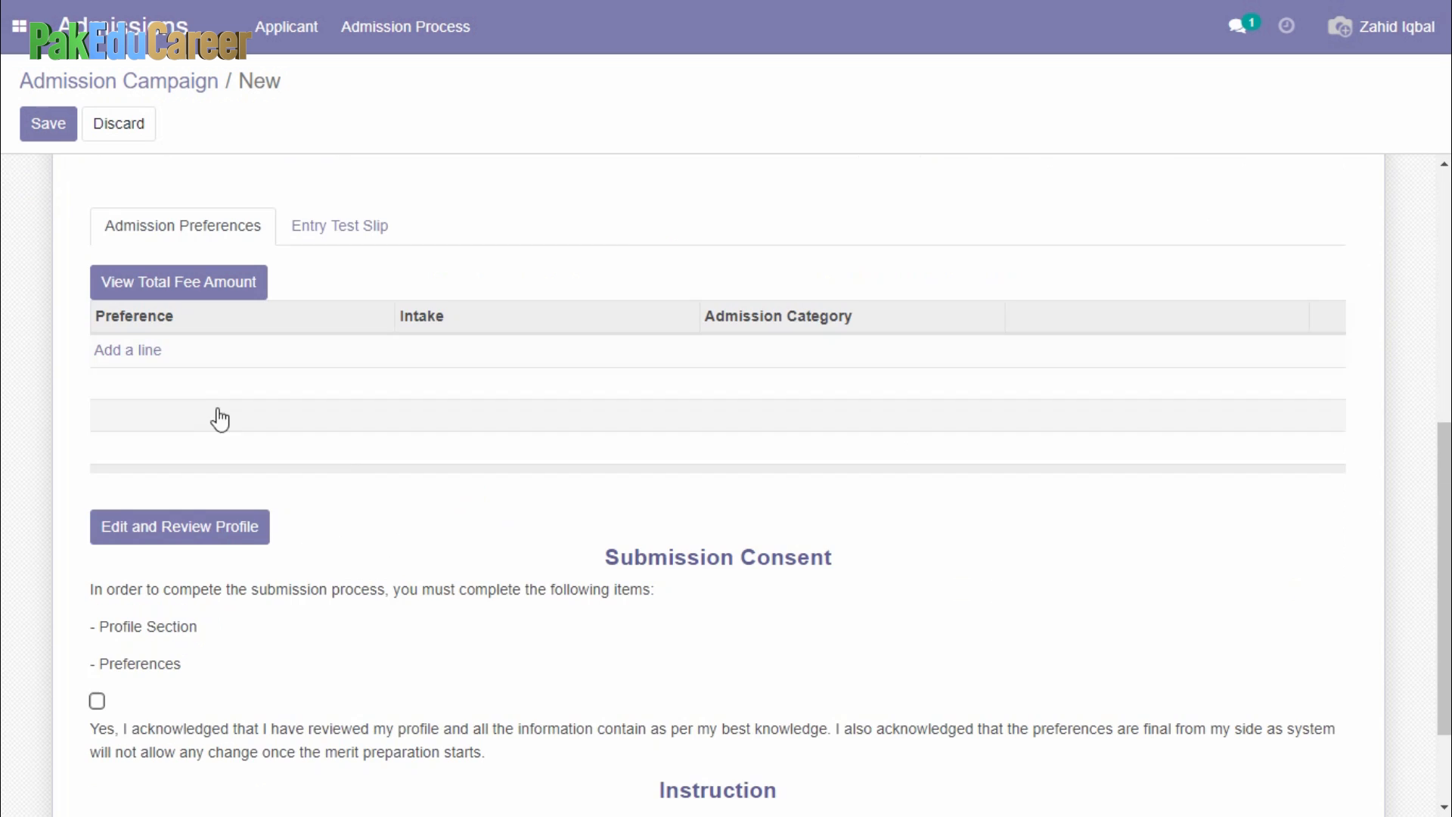
left_click(150, 356)
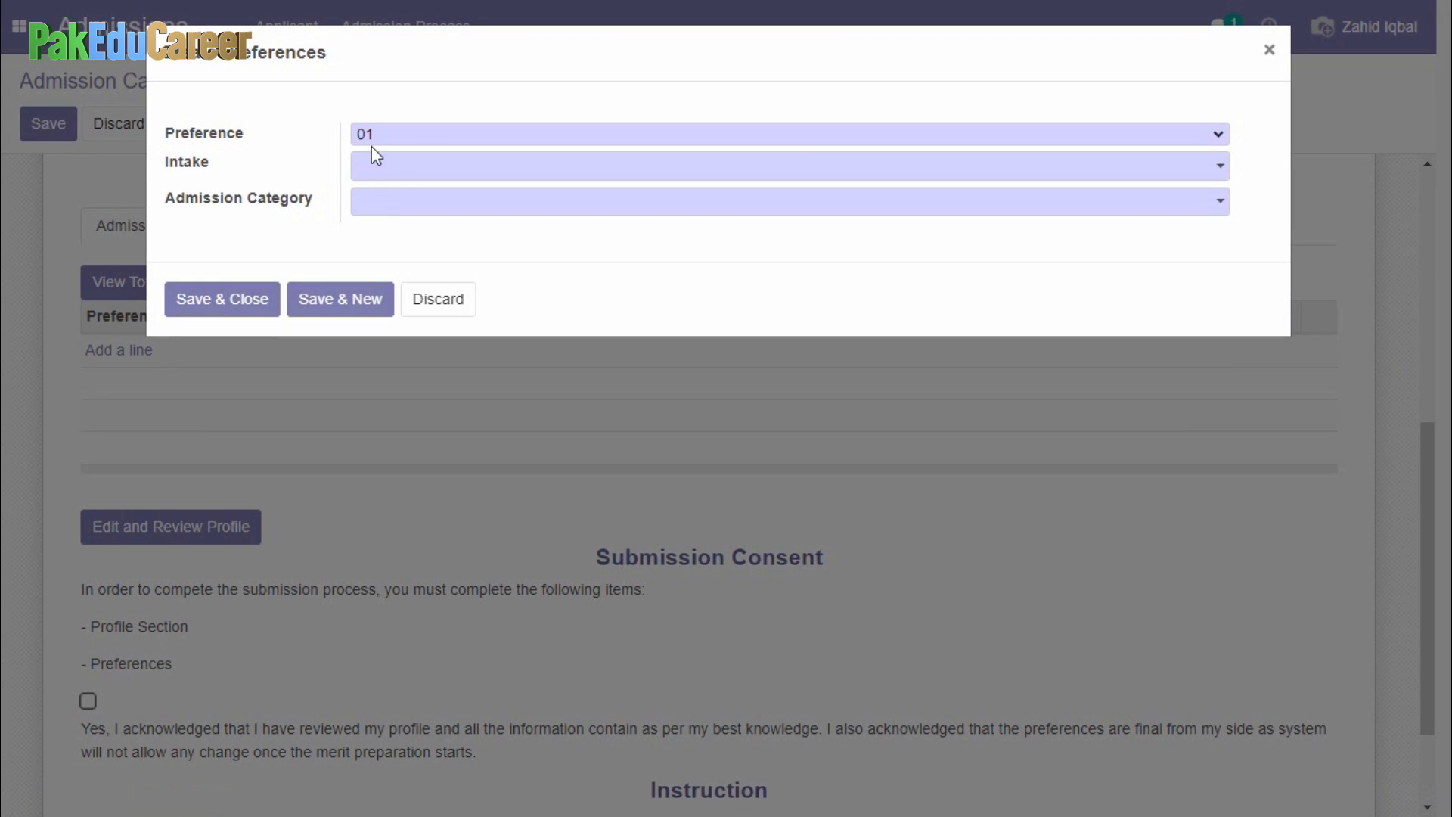
left_click(402, 168)
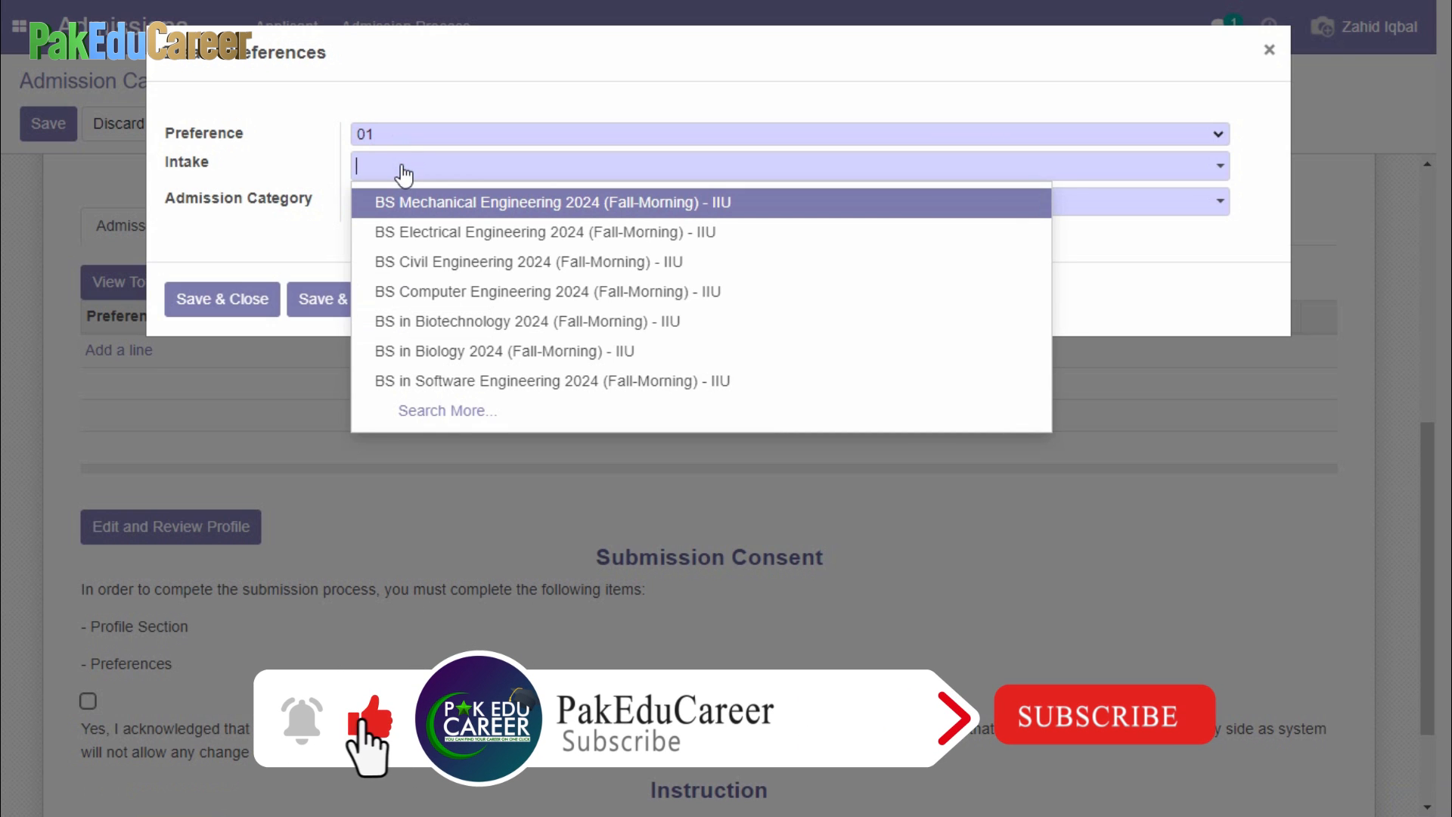
type("civ")
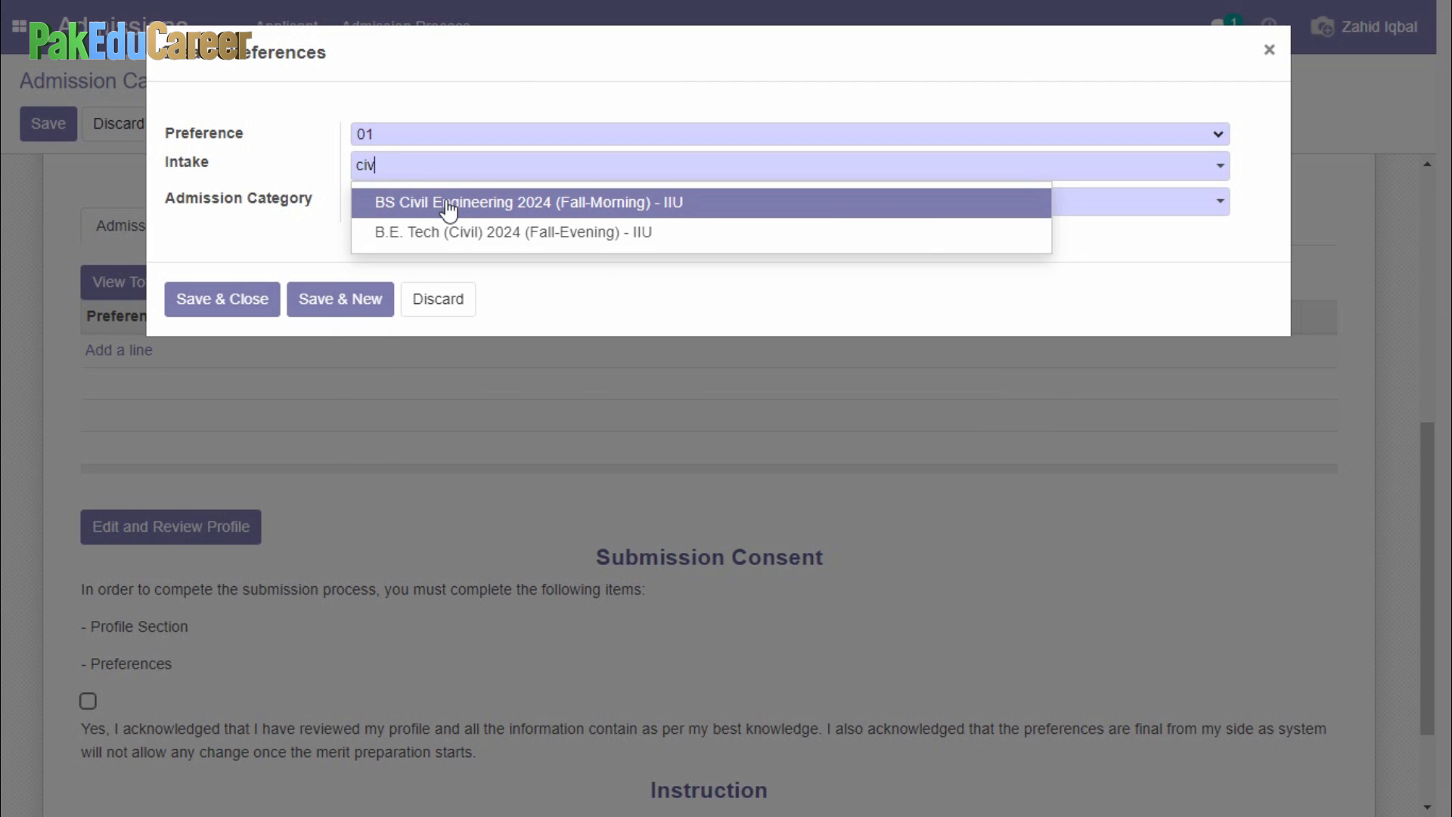
key("ctrl+a")
type("biot")
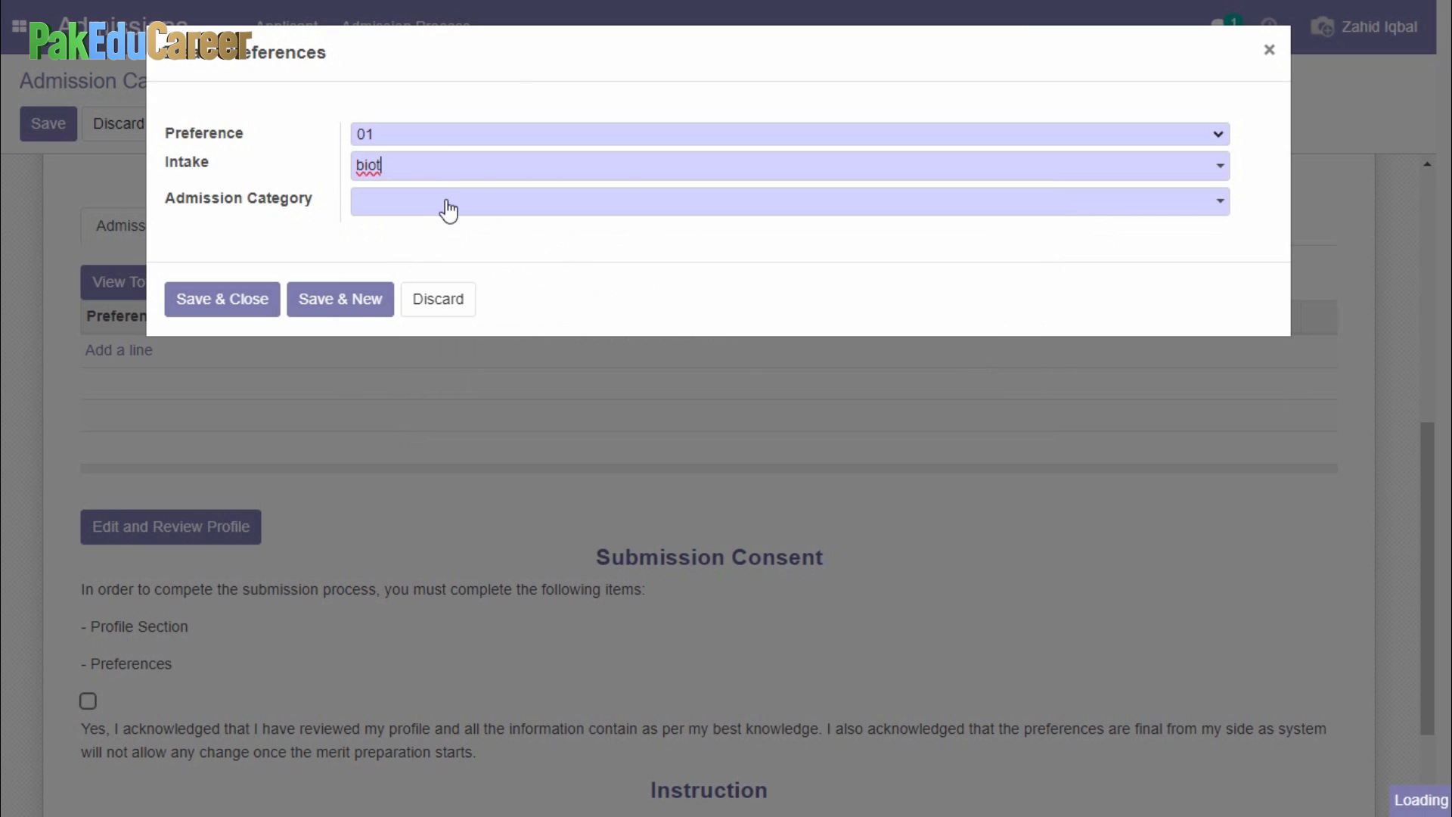
key("Return")
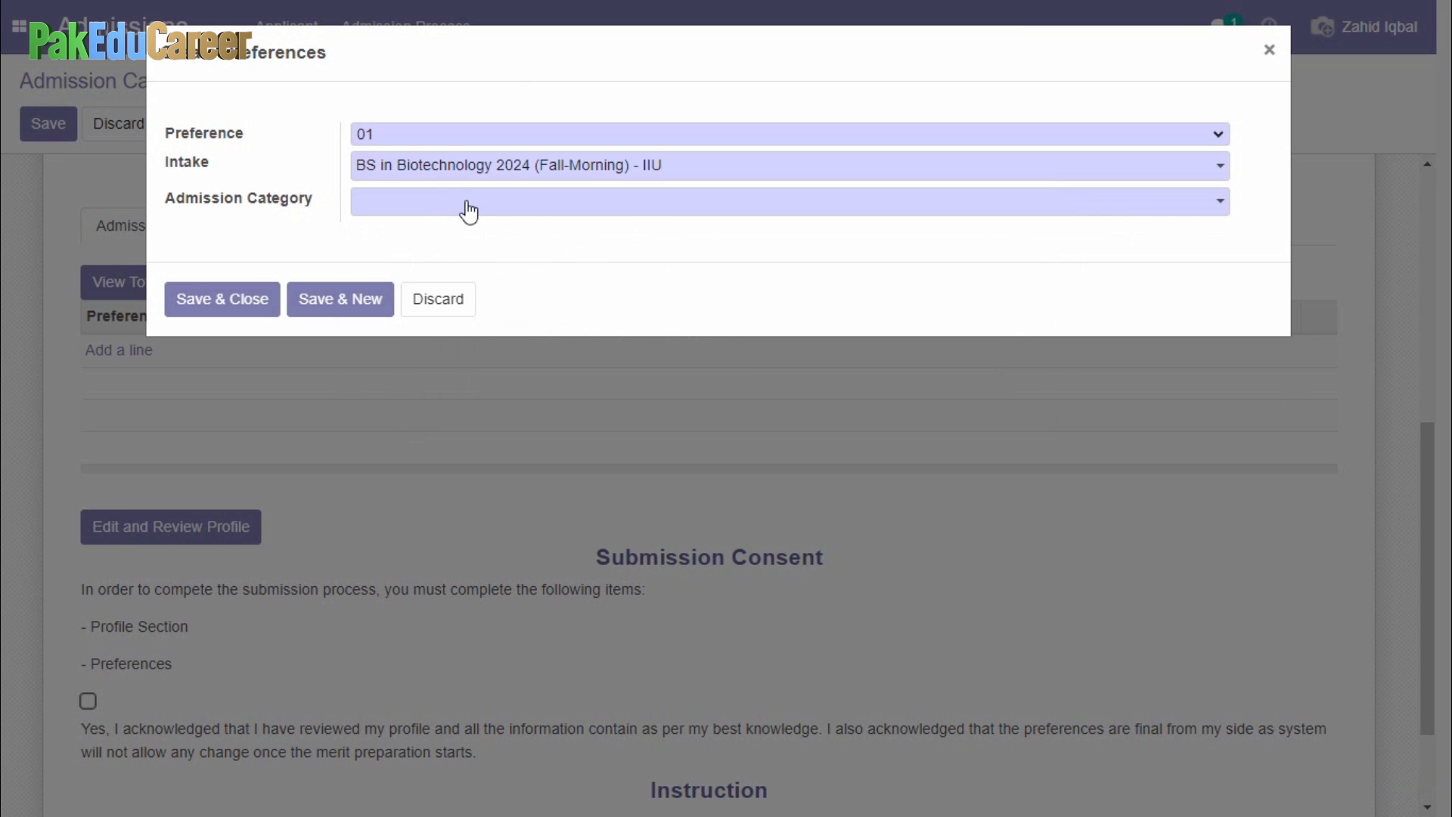
left_click(469, 212)
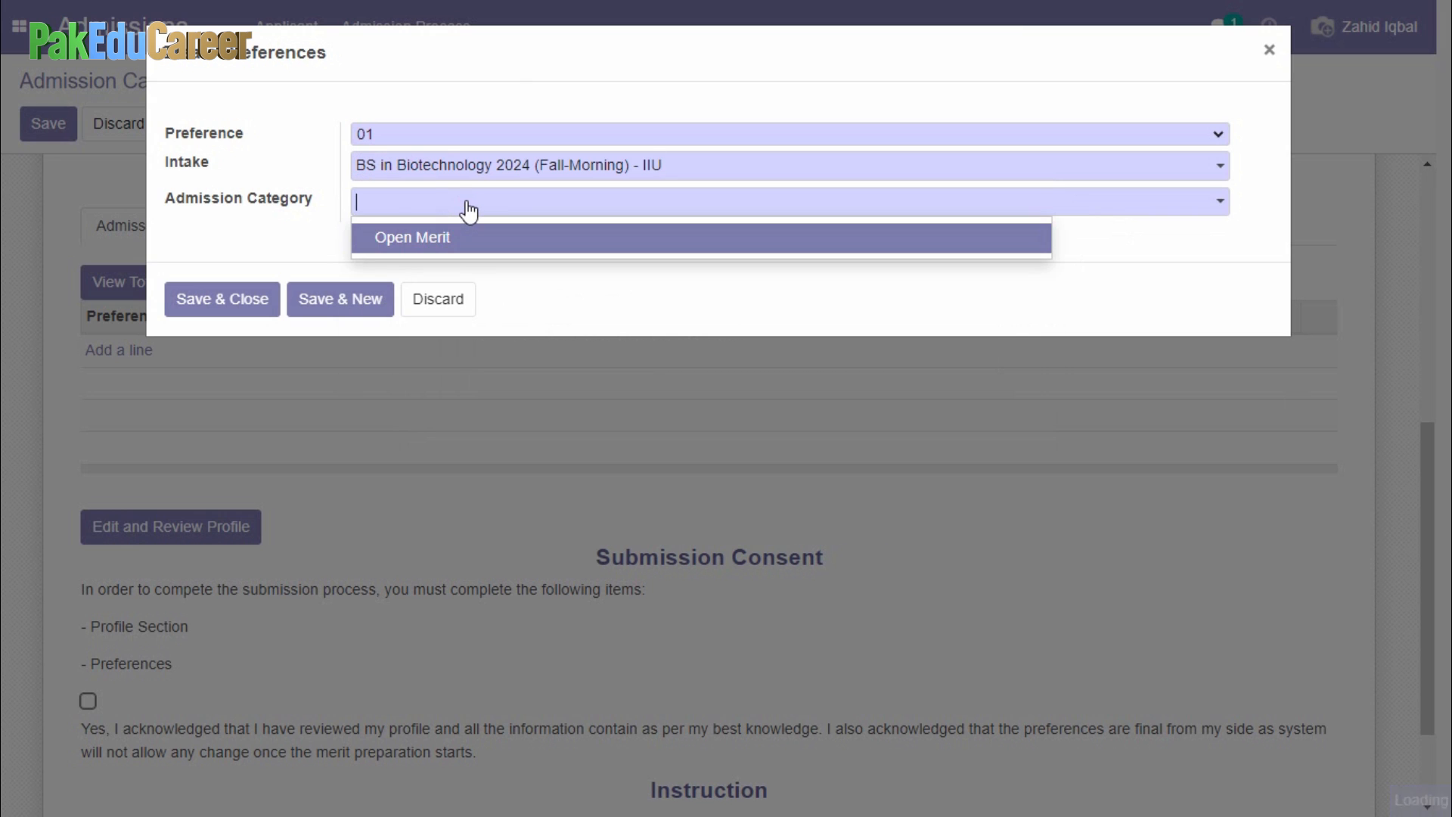
left_click(435, 246)
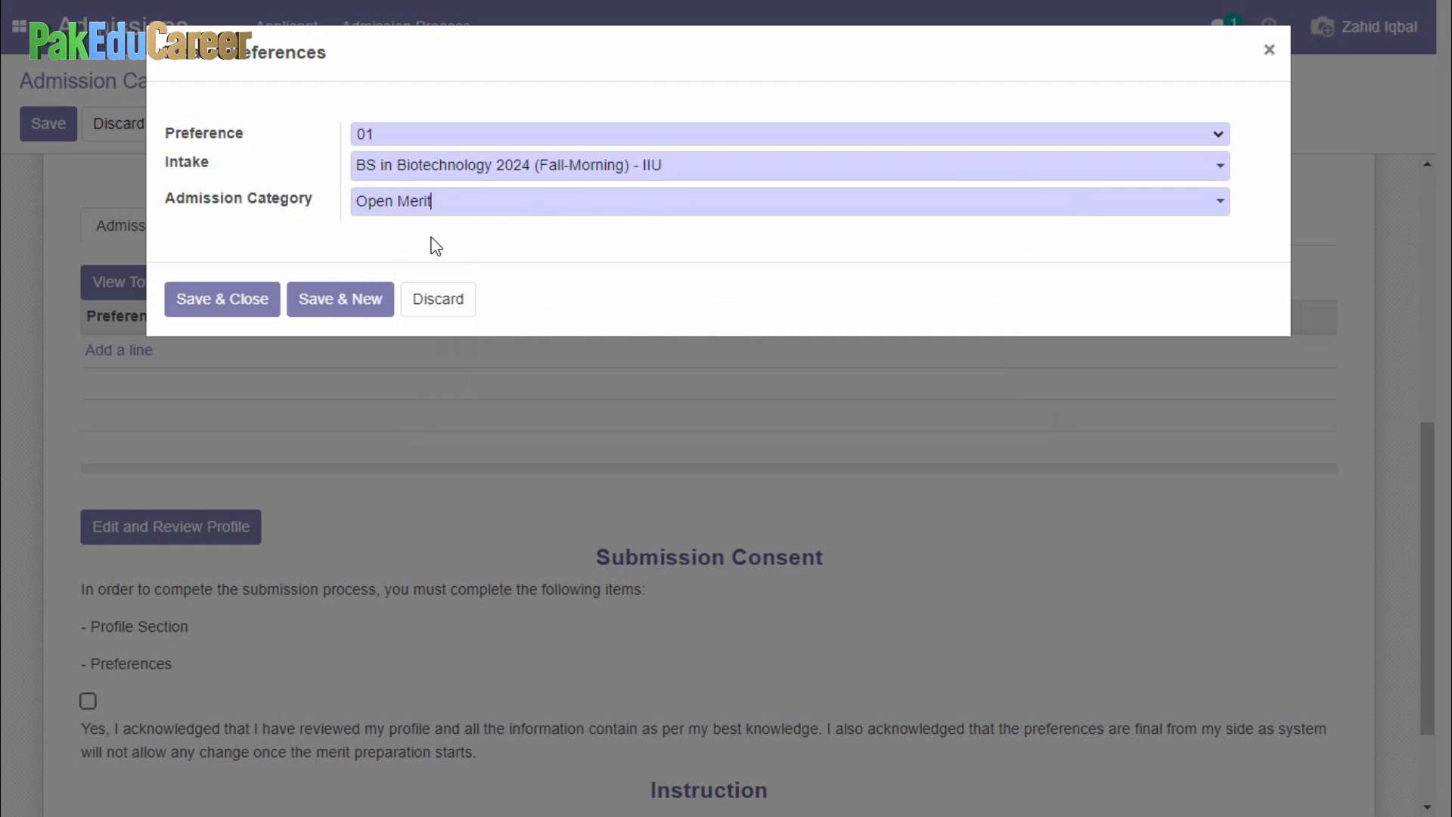
left_click(336, 306)
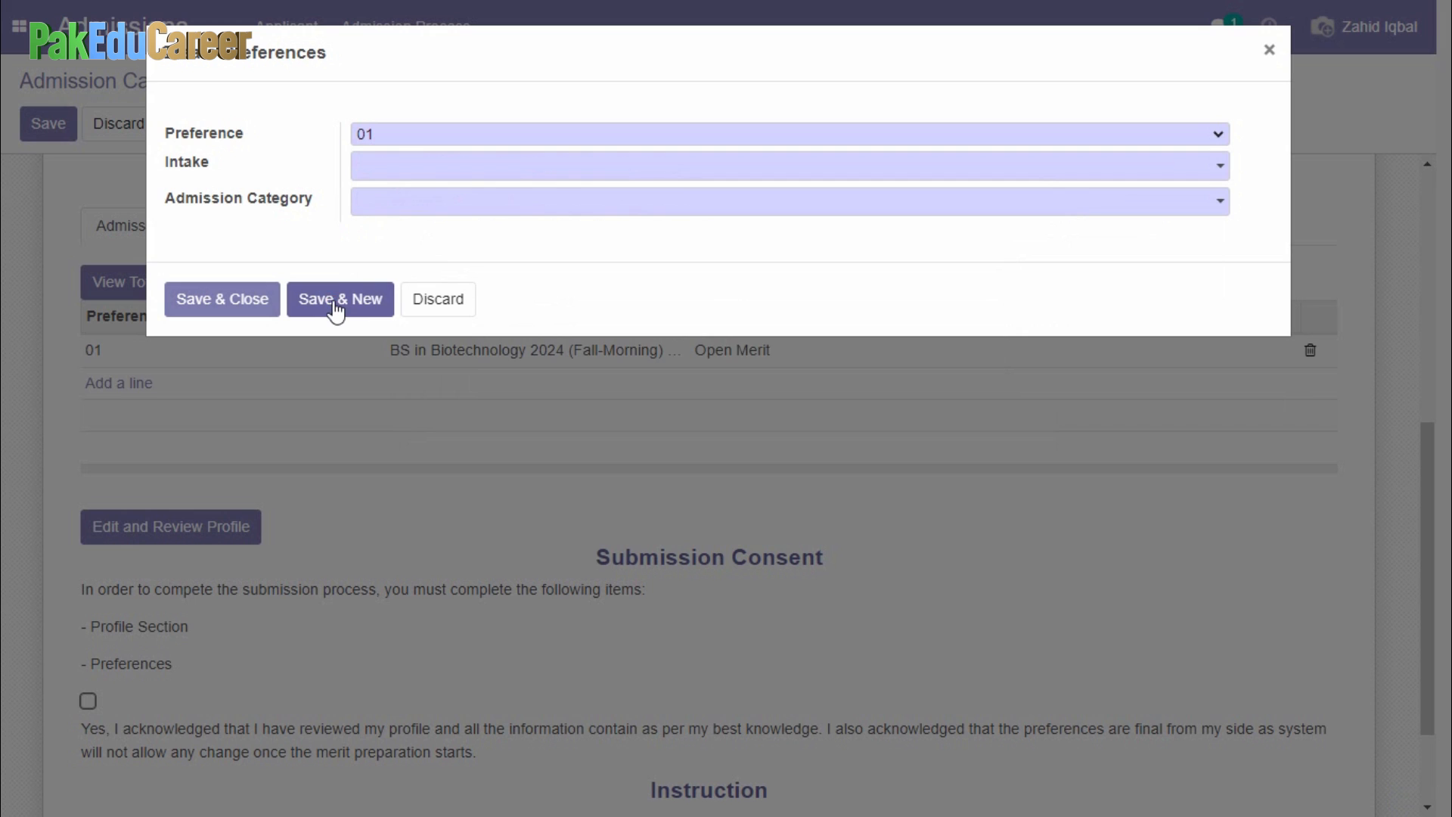
Enter preference 02 as BS in Microbiology 2024 (Fall-Morning) under Open Merit, then save it and start another
left_click(409, 136)
left_click(397, 176)
left_click(385, 173)
type("micr")
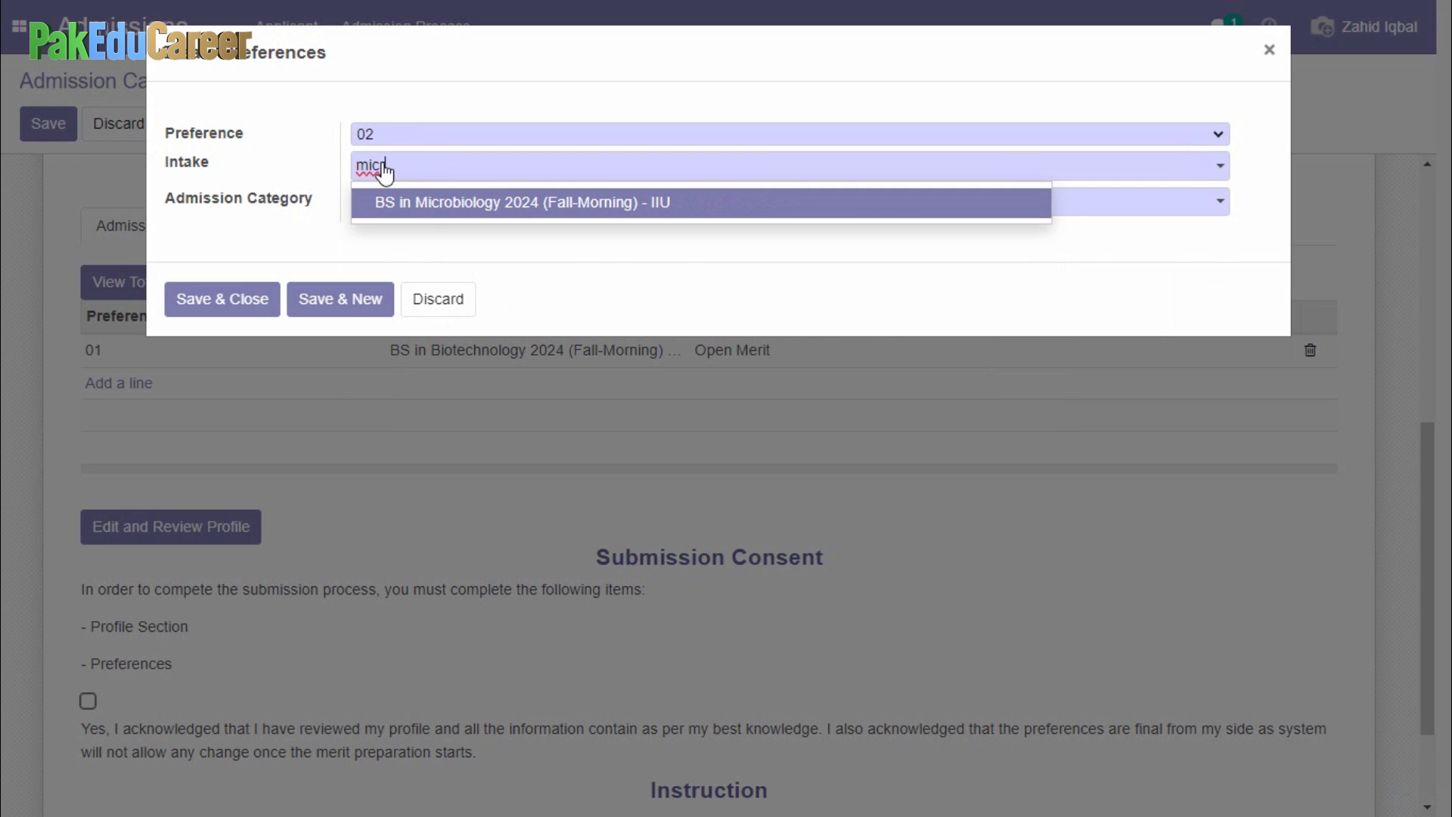
left_click(428, 201)
left_click(405, 206)
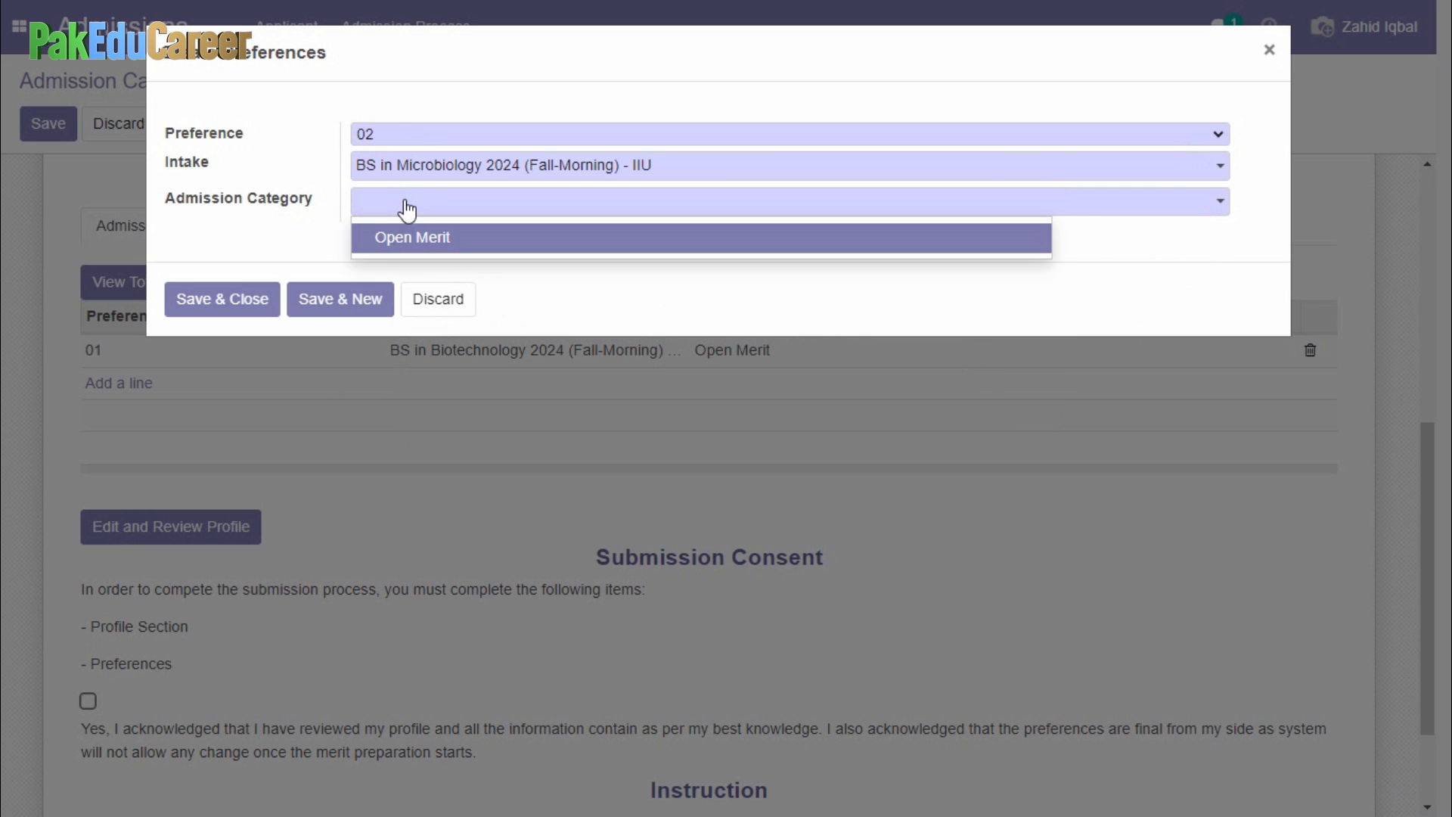
left_click(415, 236)
left_click(336, 313)
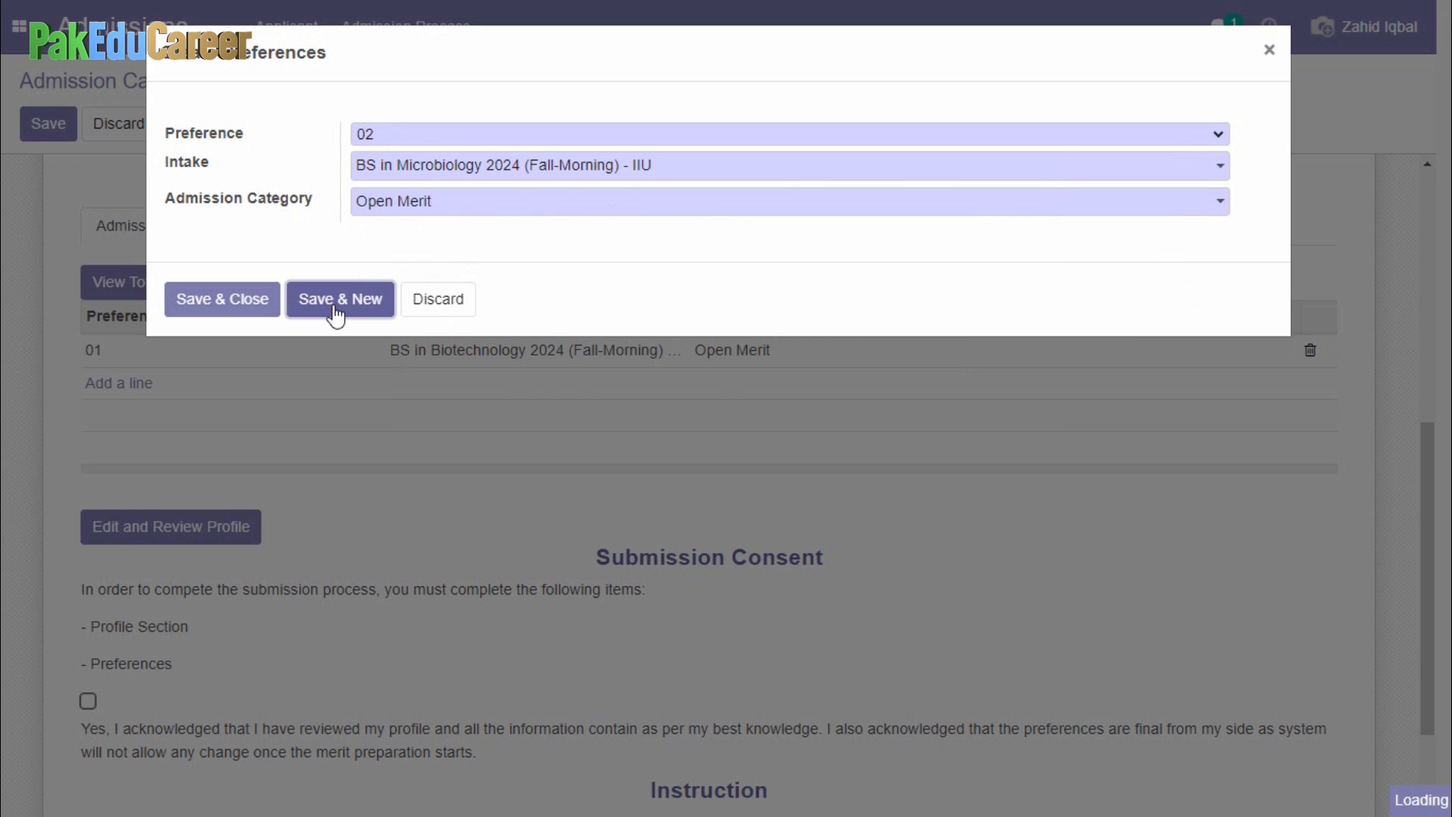
Enter preference 03 as BS in Biology 2024 (Fall-Morning) under Open Merit, then save it and close the preference form
left_click(393, 136)
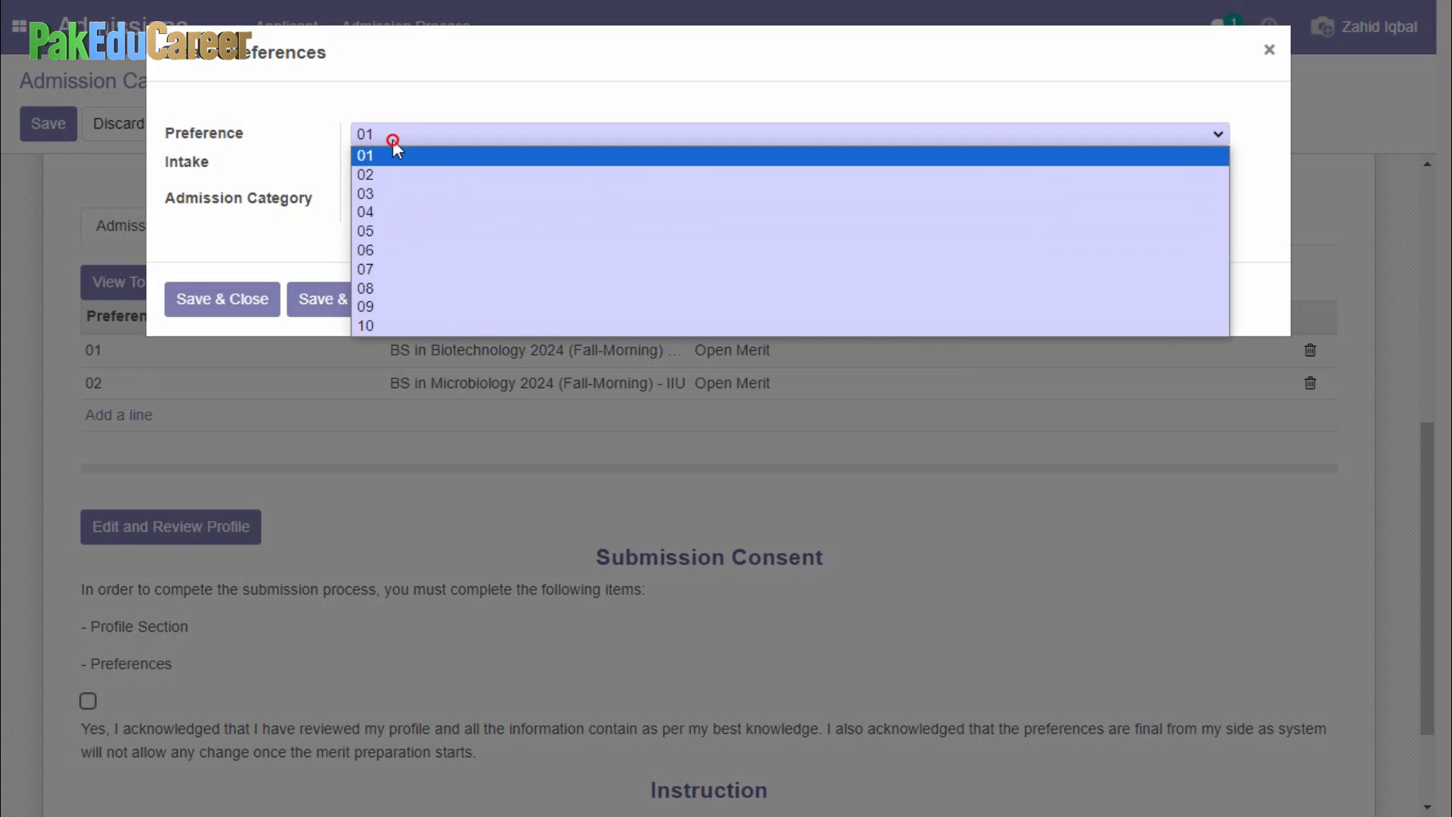
left_click(395, 194)
left_click(432, 169)
type("biolo")
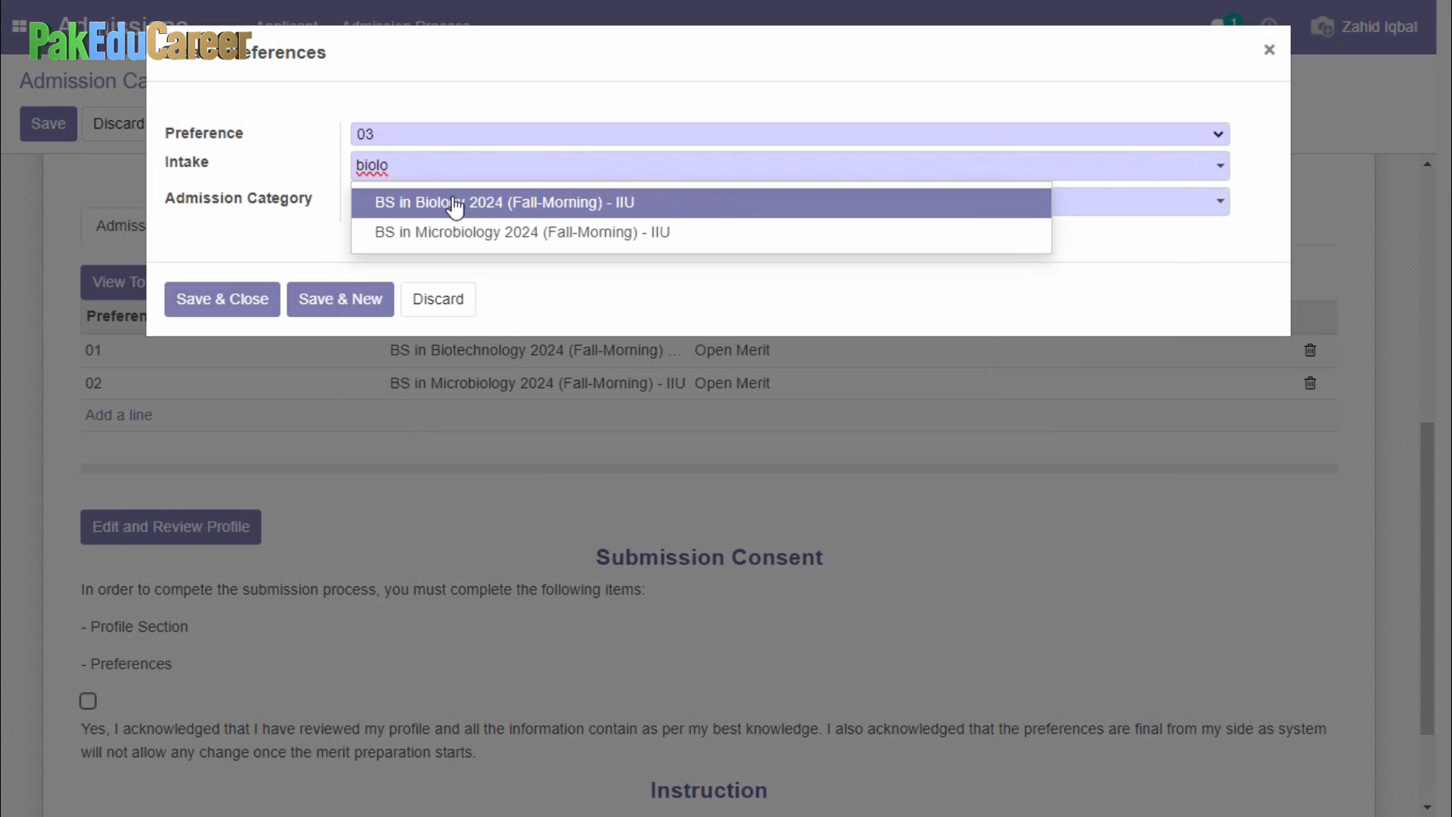
left_click(454, 203)
left_click(393, 204)
left_click(409, 246)
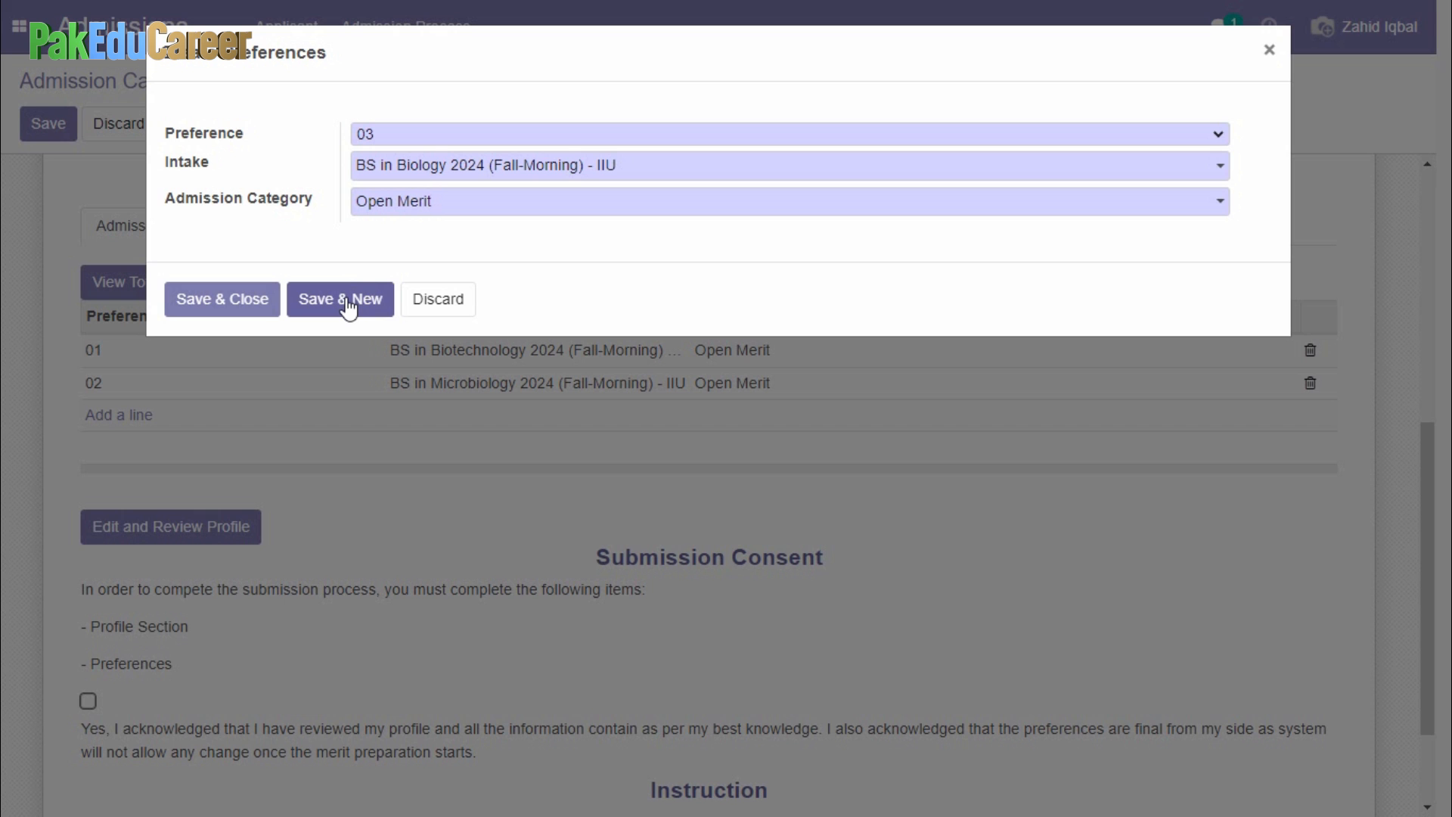
left_click(224, 302)
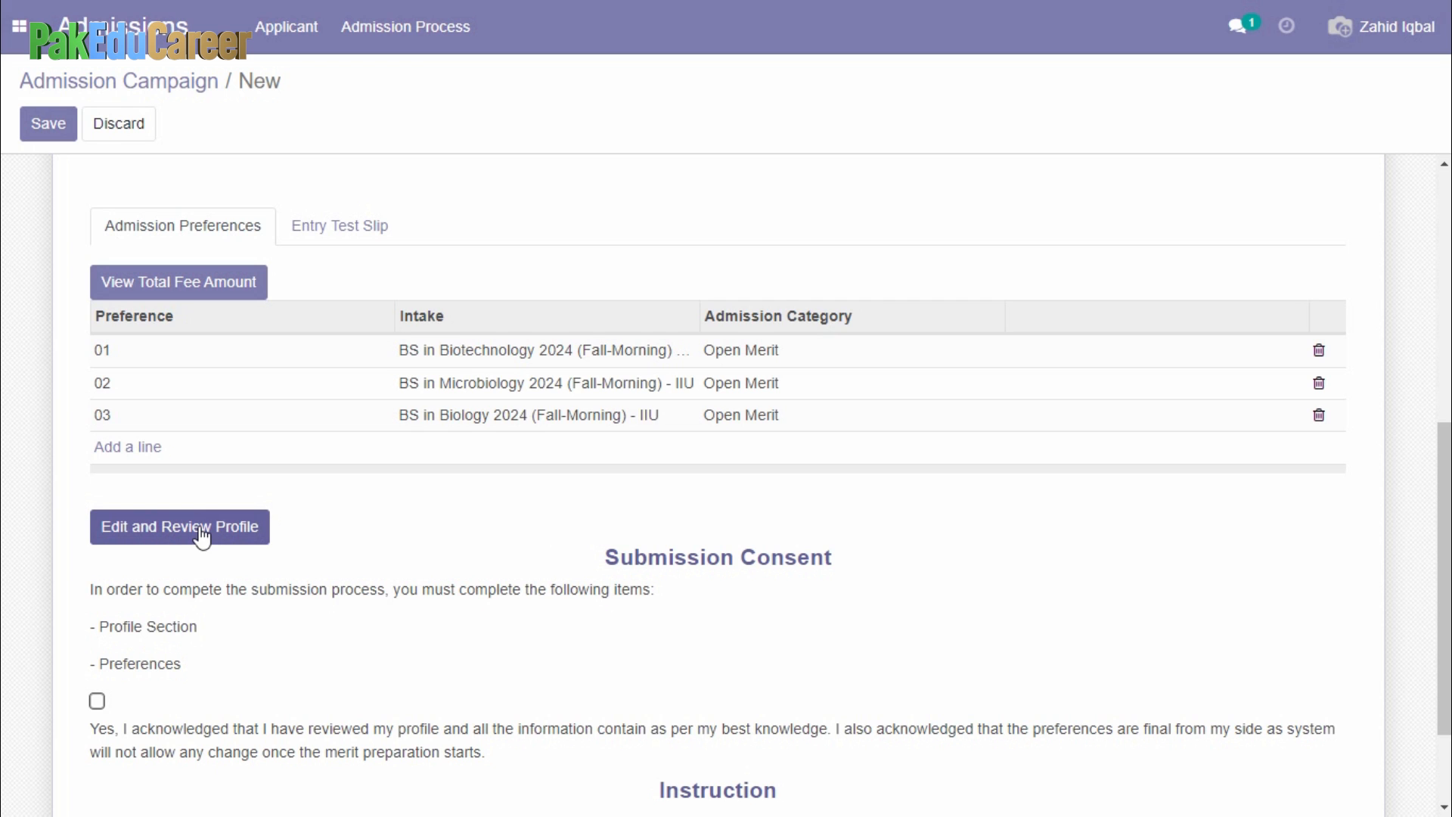
Accept the submission consent acknowledgement and save the application
scroll(201, 535, "down", 2)
scroll(200, 534, "down", 1)
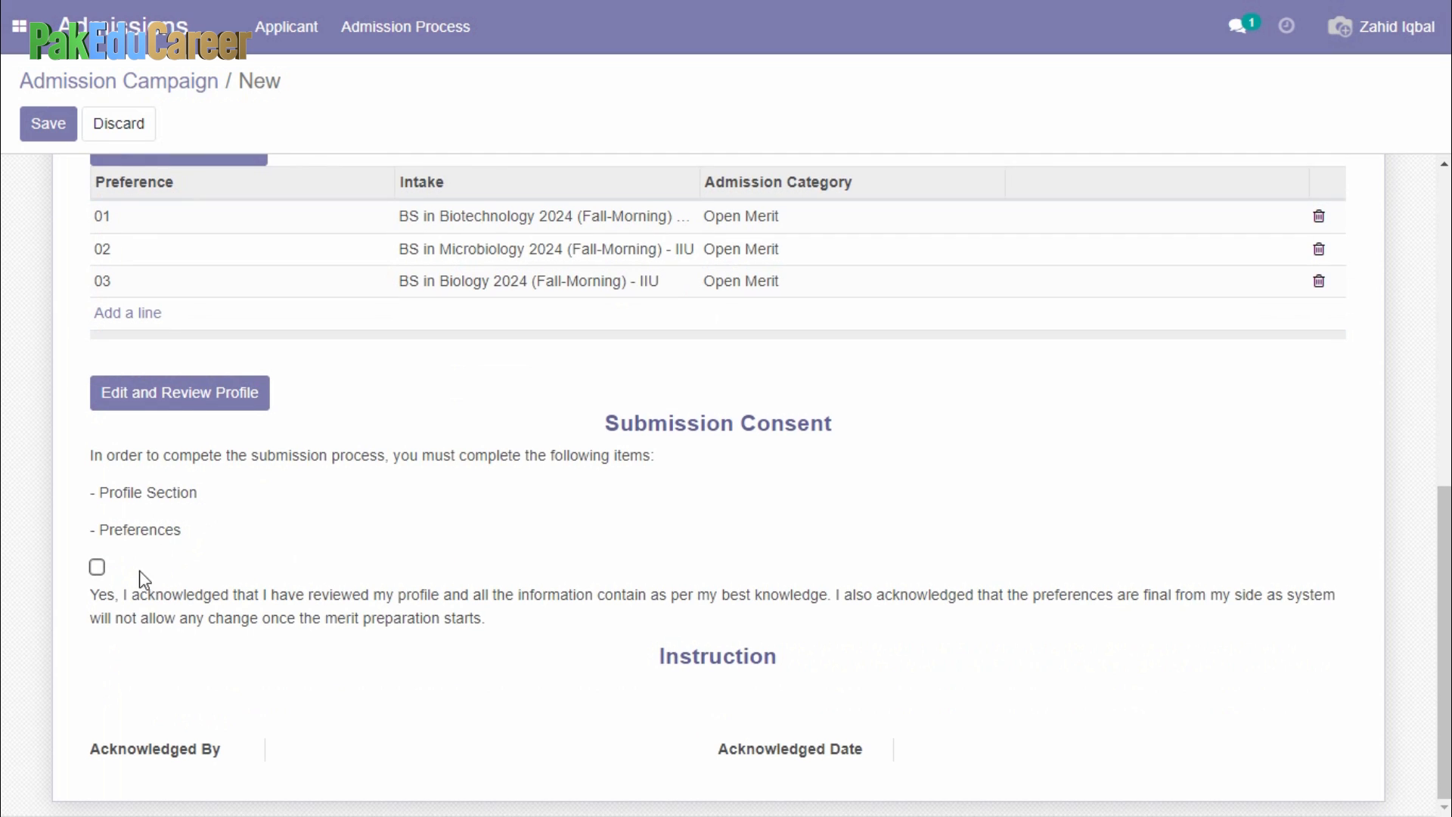
left_click(98, 568)
left_click(51, 127)
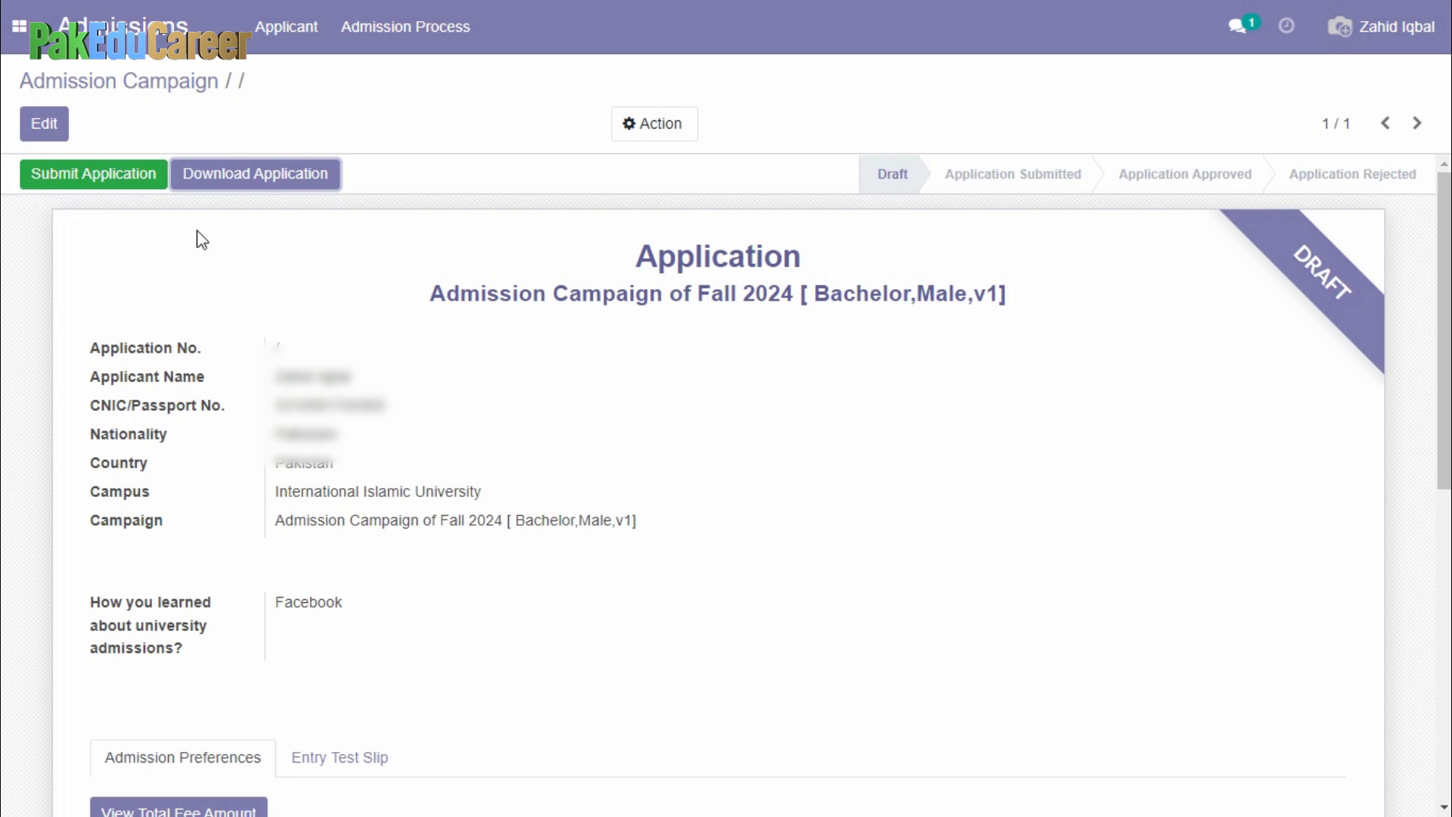
Submit the Fall 2024 Bachelor application, review its listed preferences and processing fee, and try to view or download the challan
left_click(94, 174)
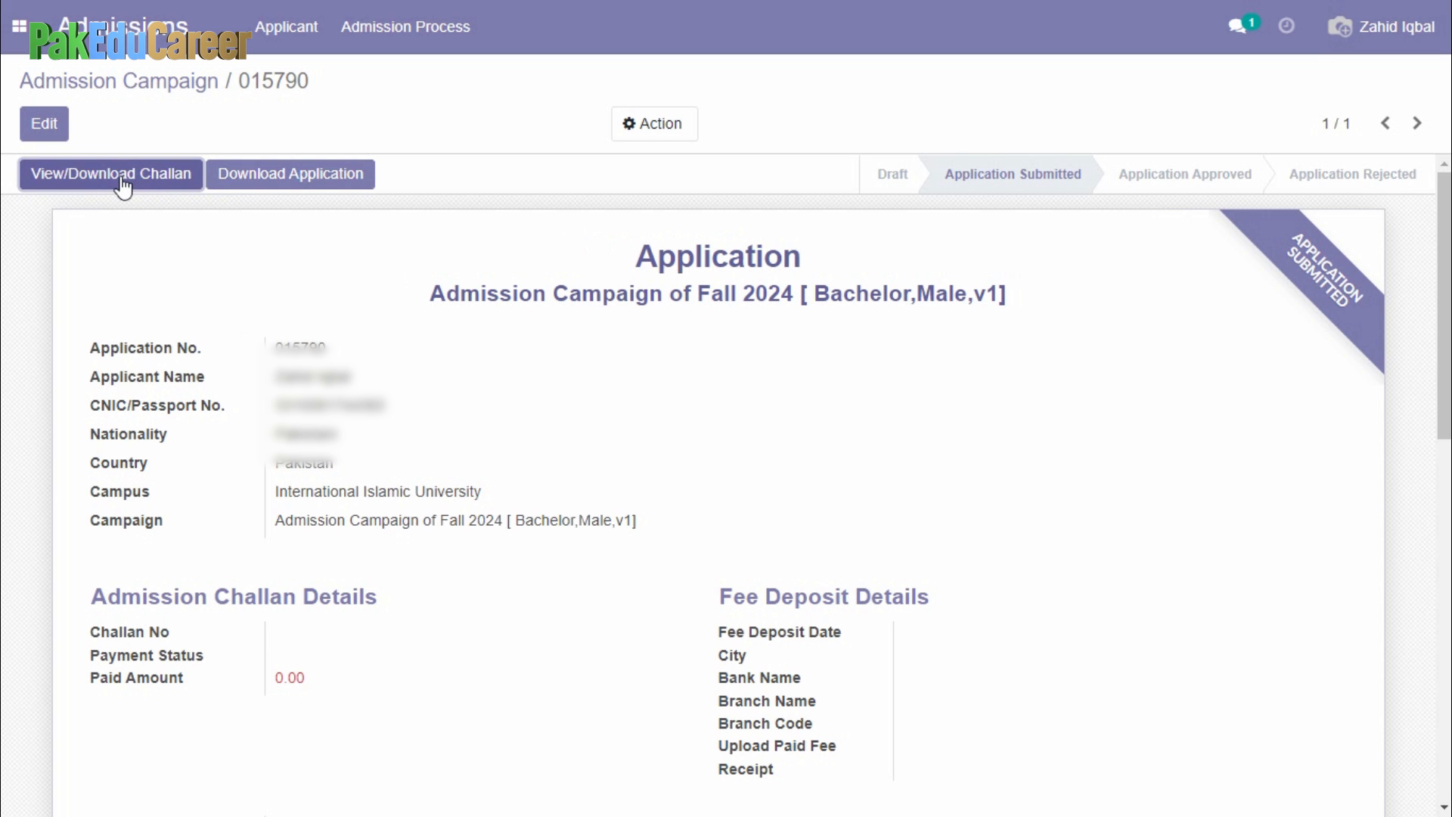
scroll(684, 378, "down", 10)
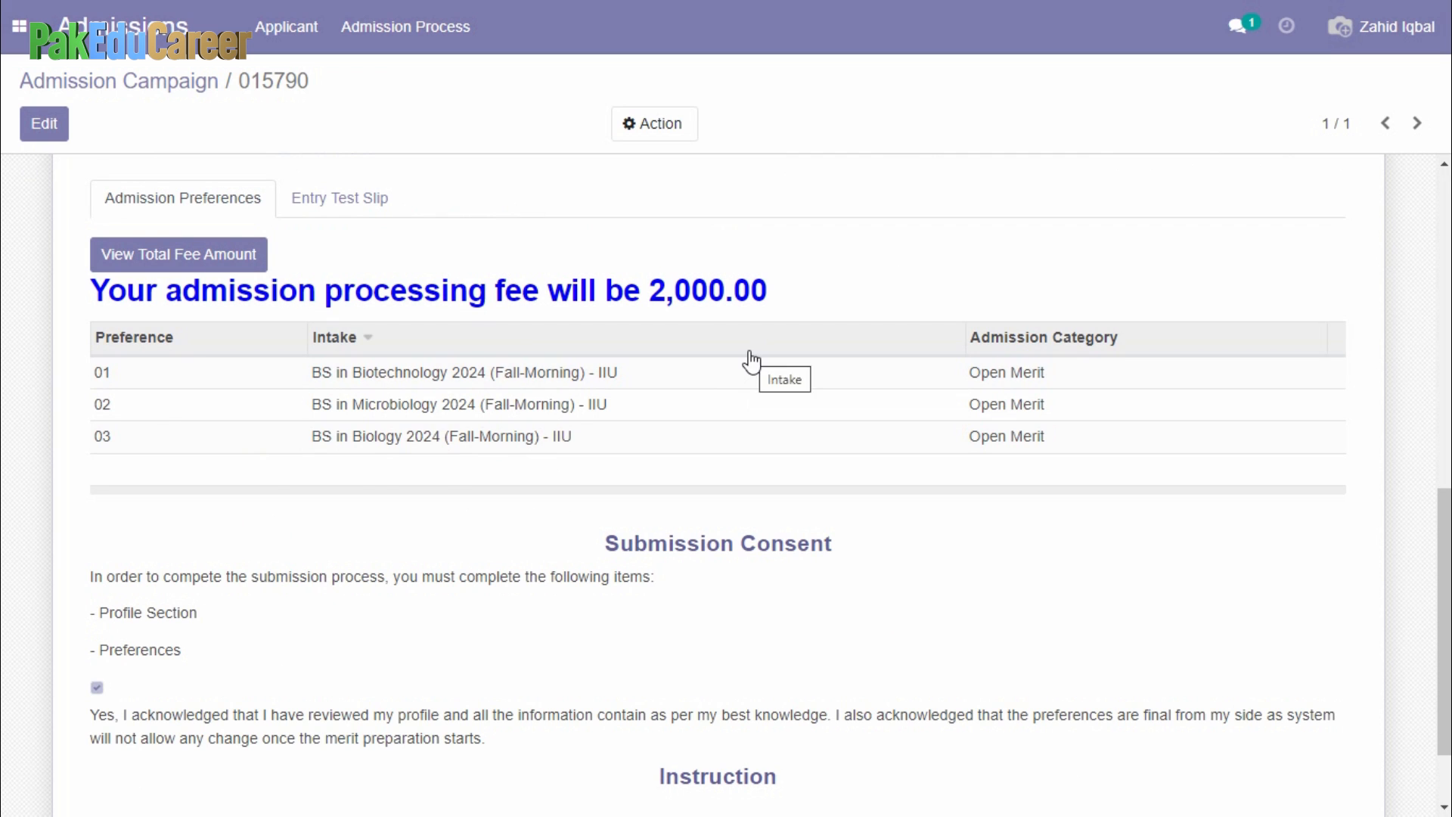
scroll(749, 362, "up", 10)
left_click(119, 188)
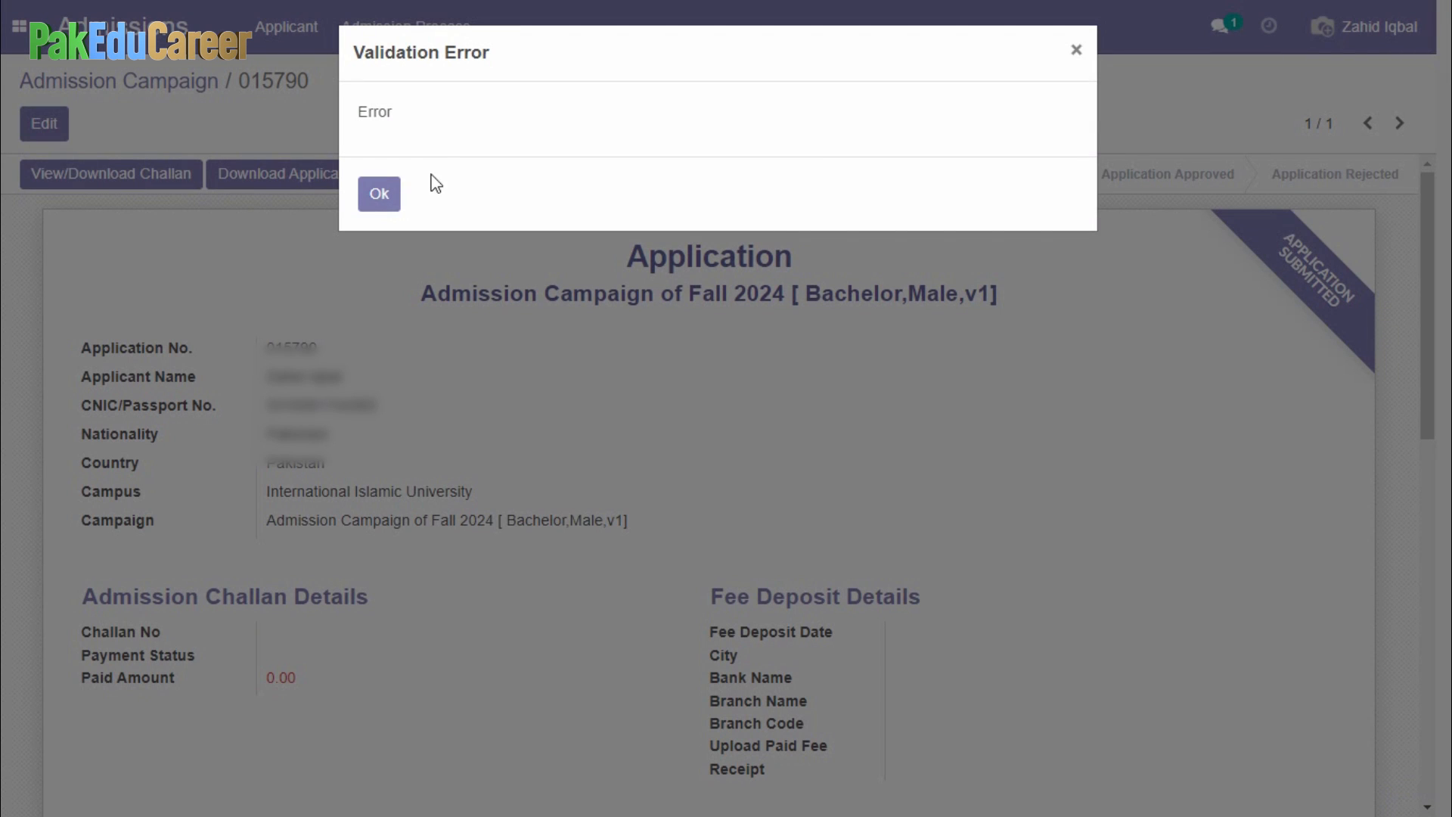
left_click(386, 194)
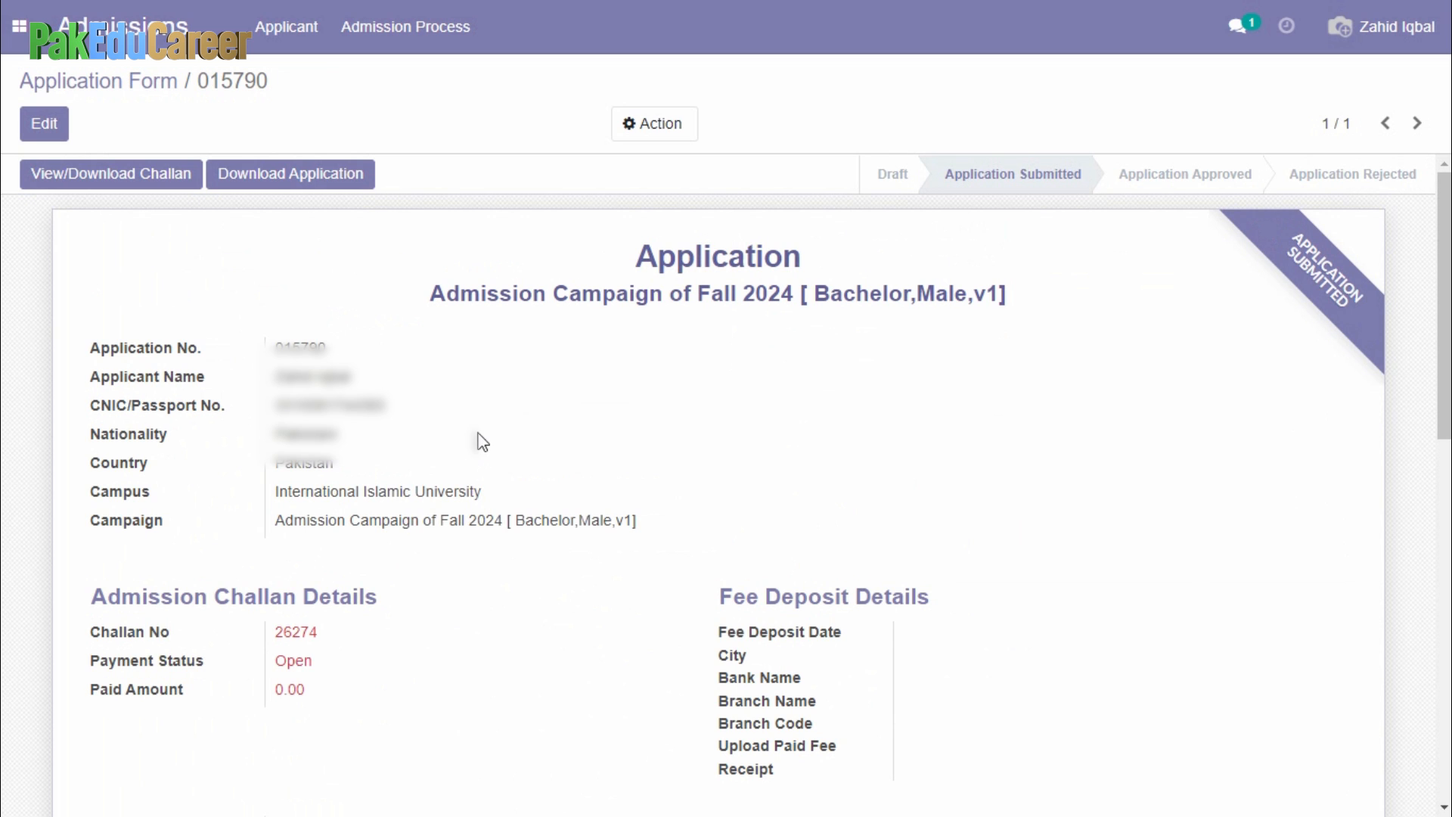
Go to the admission challan records and open the challan for the Fall 2024 Bachelor campaign
left_click(408, 34)
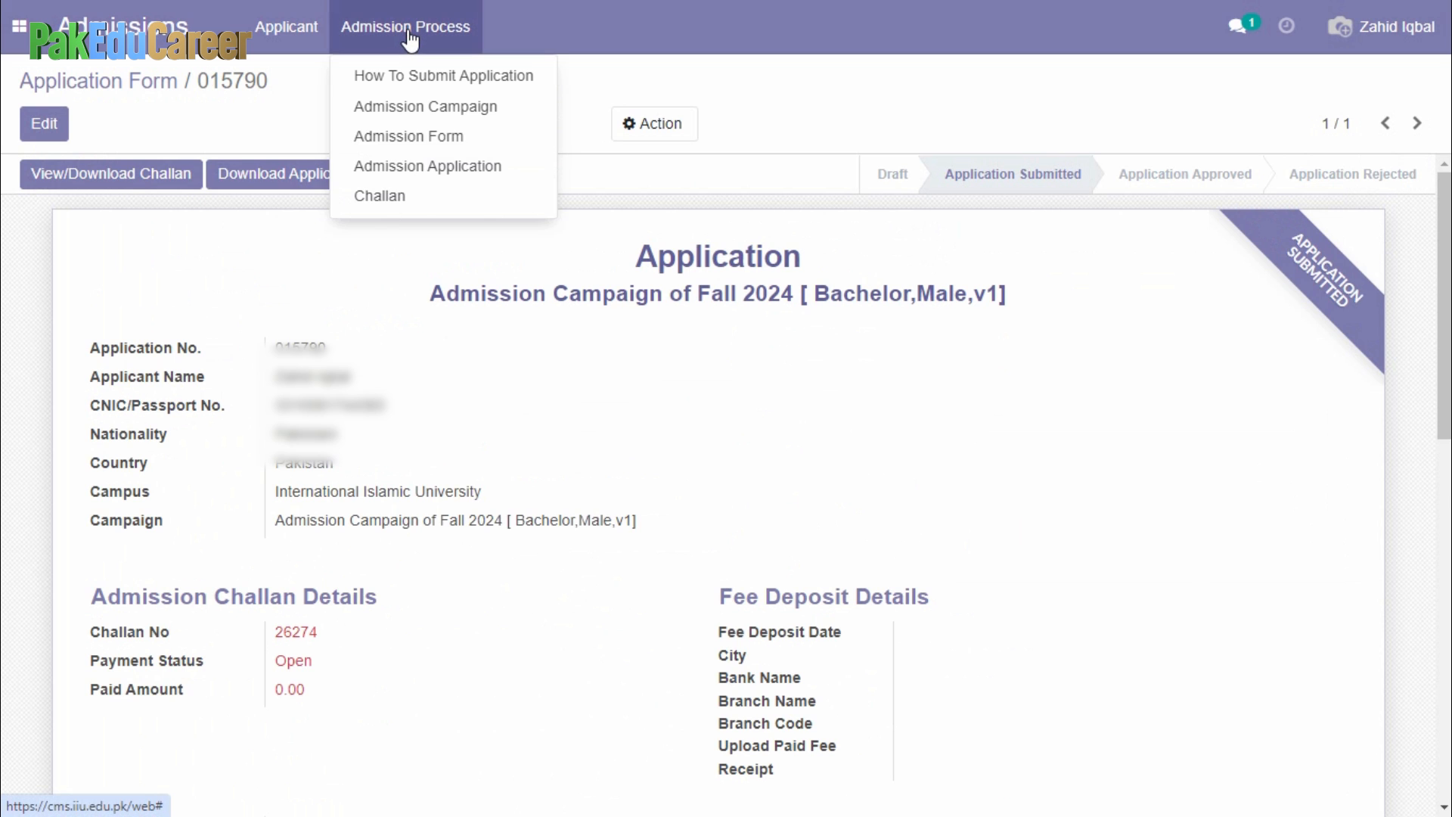
left_click(405, 201)
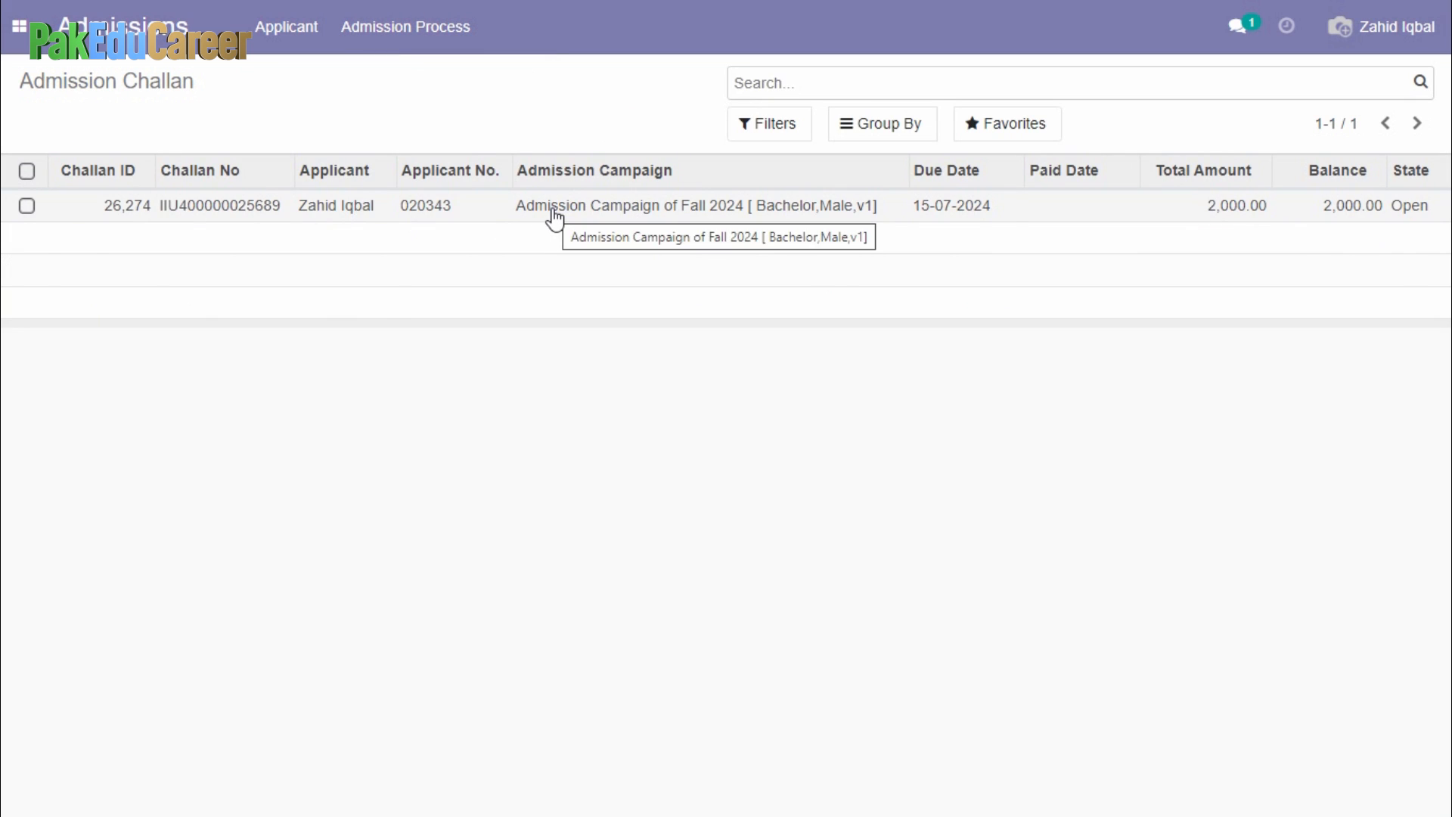
left_click(554, 219)
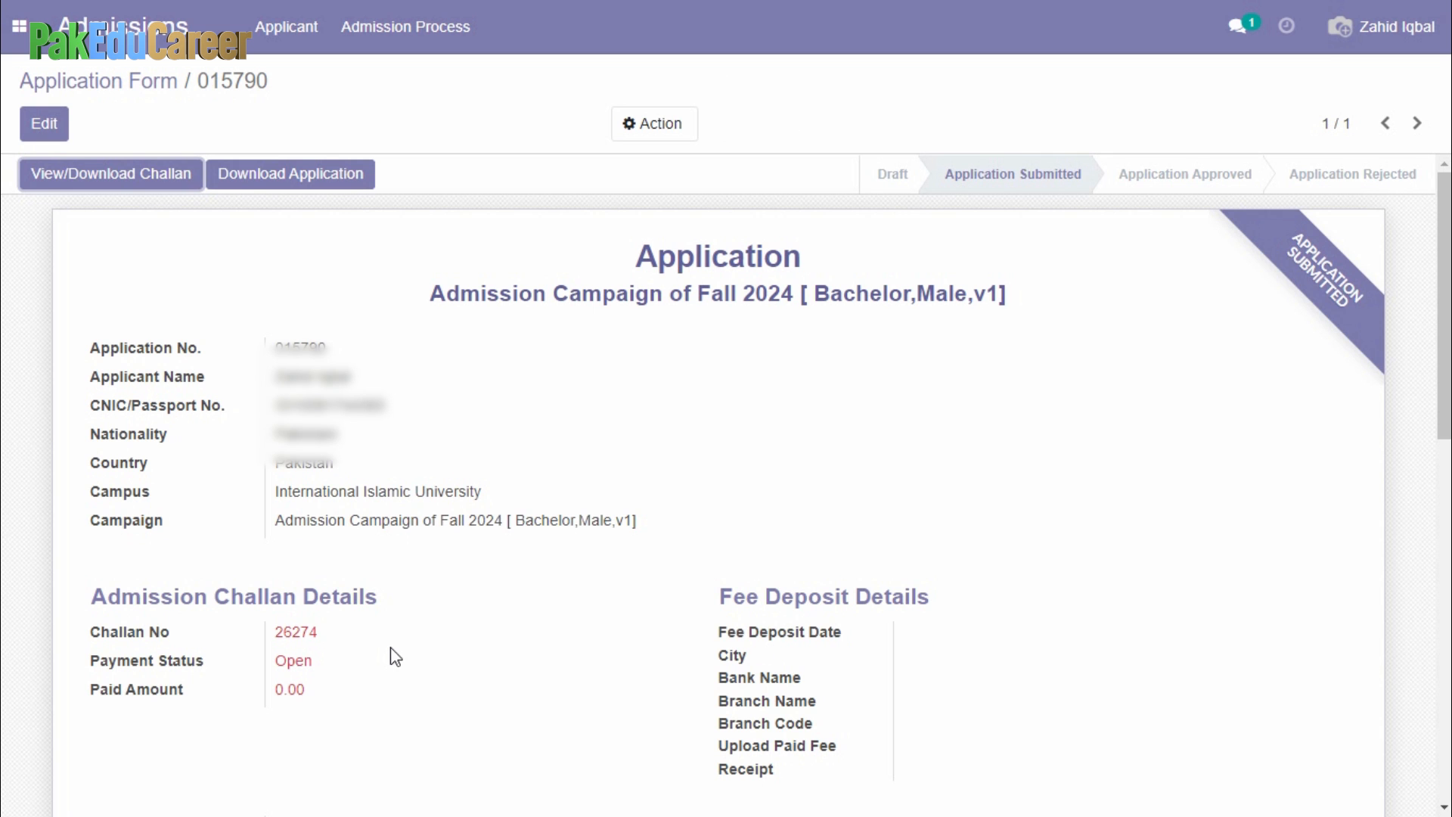